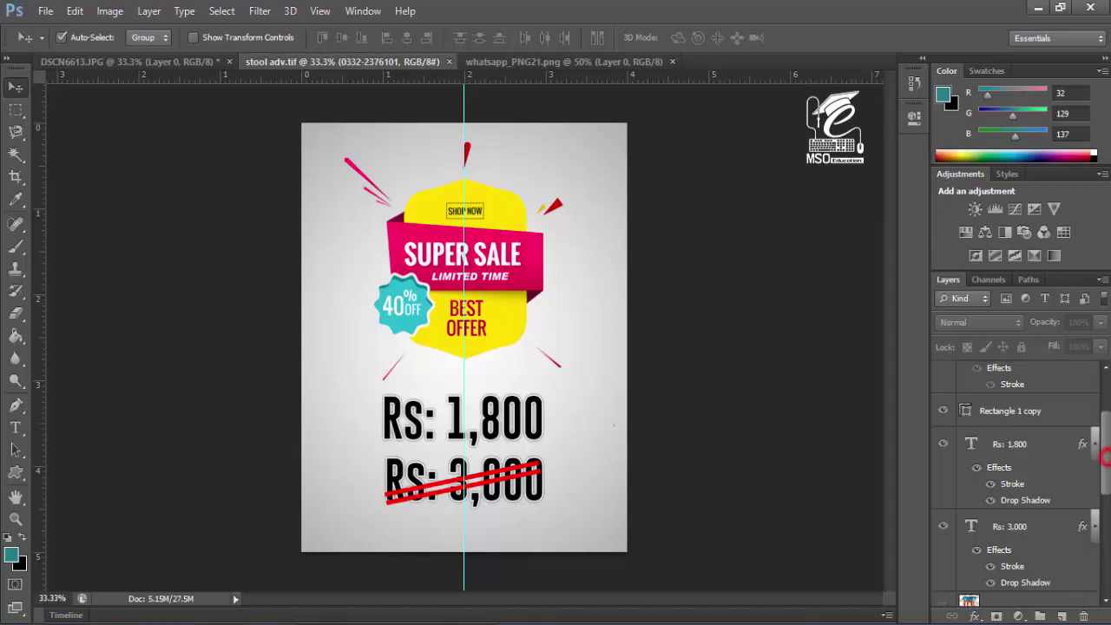
Briefly show and hide the Price, Layer 5 and Layer 4 layers to check what each contains
scroll(1105, 451, up, 3)
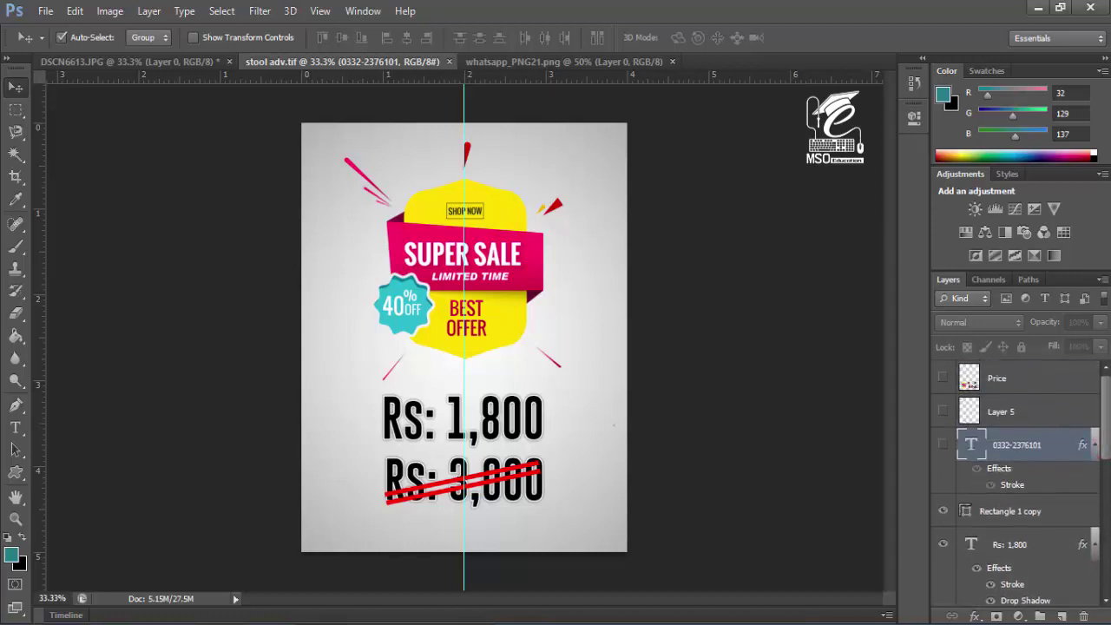
click(943, 377)
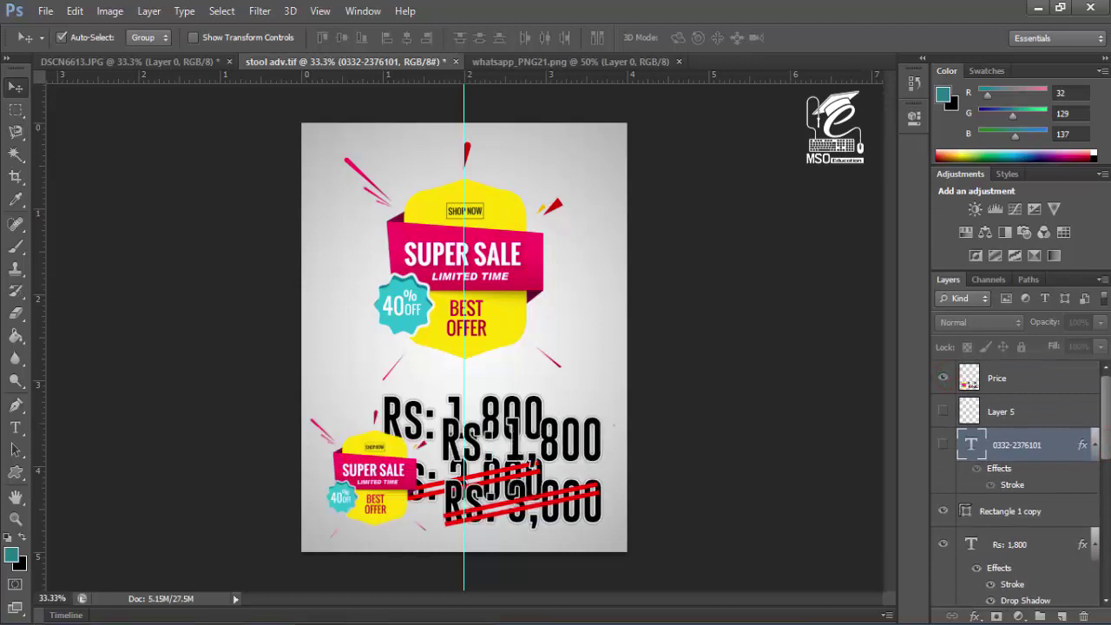
click(943, 377)
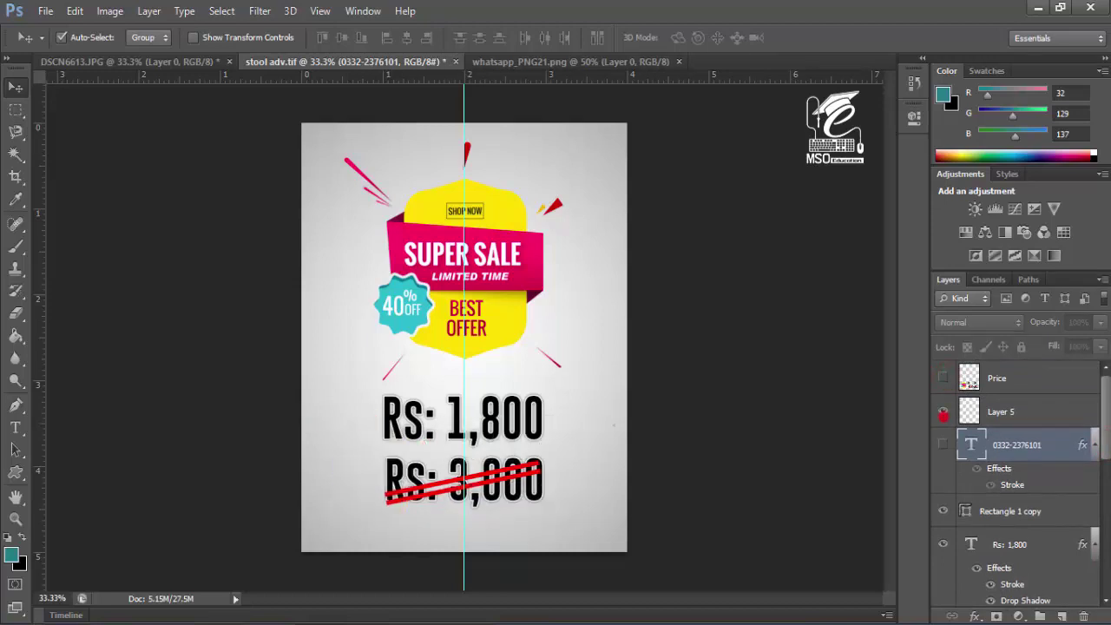
click(943, 412)
click(943, 412)
scroll(955, 434, down, 5)
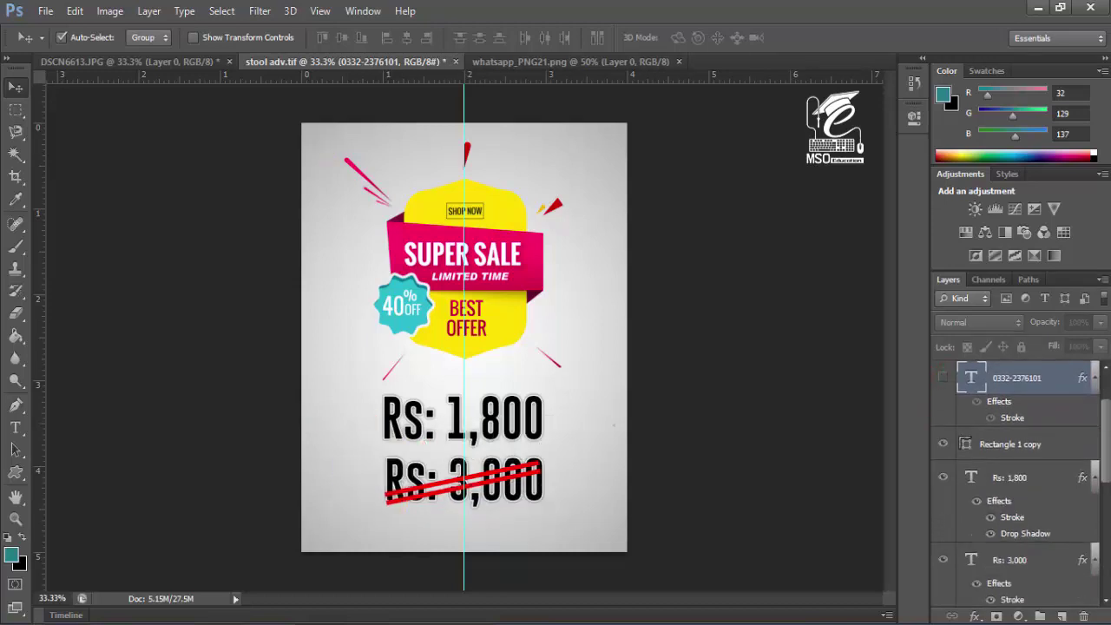
scroll(955, 468, down, 2)
click(943, 441)
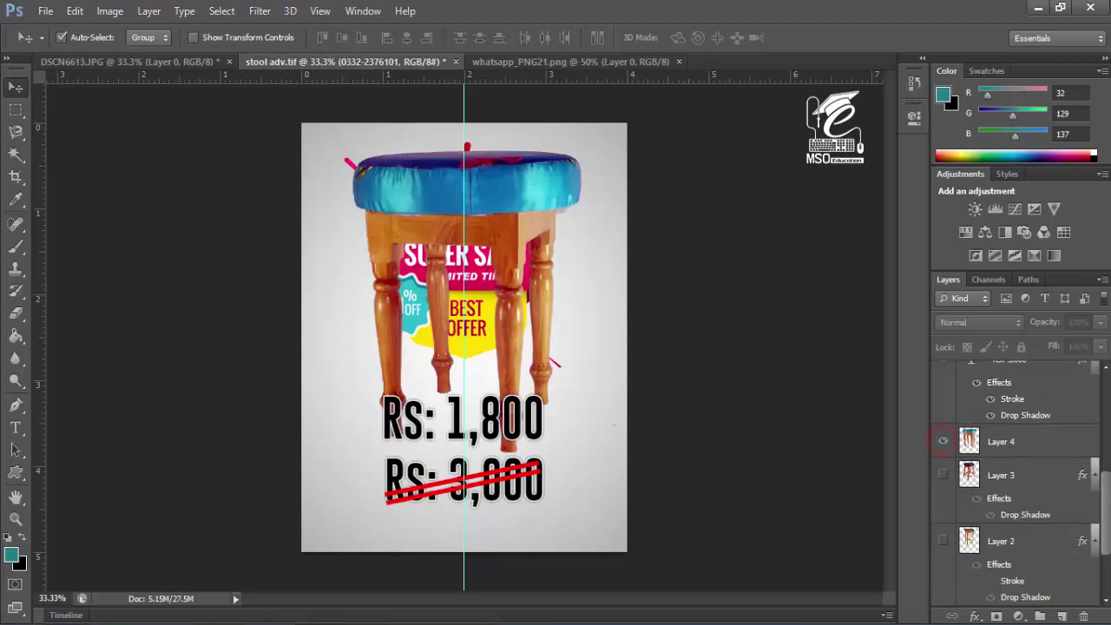
click(943, 441)
Hide Layer 1, the Rs: 3,000 and Rs: 1,800 text layers, and Rectangle 1 copy
scroll(946, 469, down, 3)
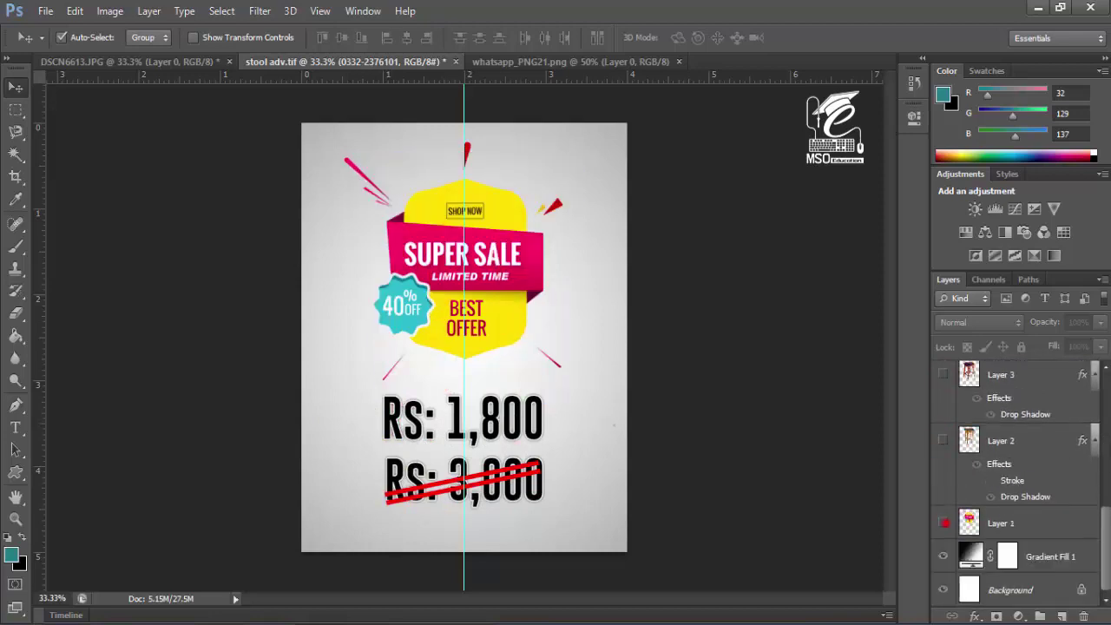
click(944, 521)
scroll(955, 486, up, 5)
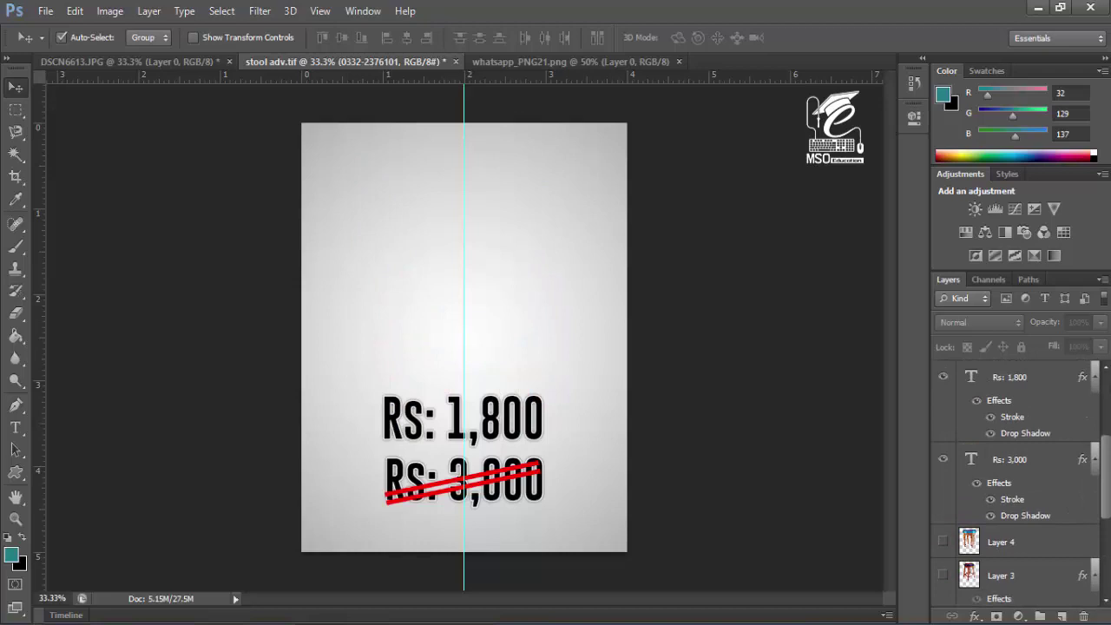
click(943, 459)
click(942, 376)
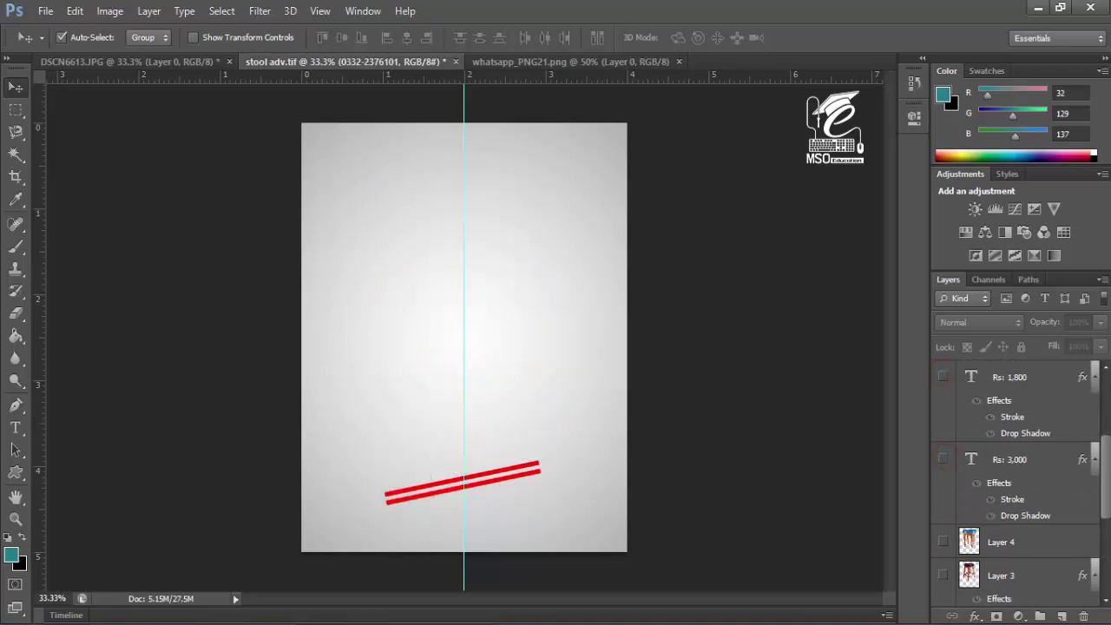
scroll(943, 377, up, 2)
click(943, 409)
scroll(943, 408, up, 3)
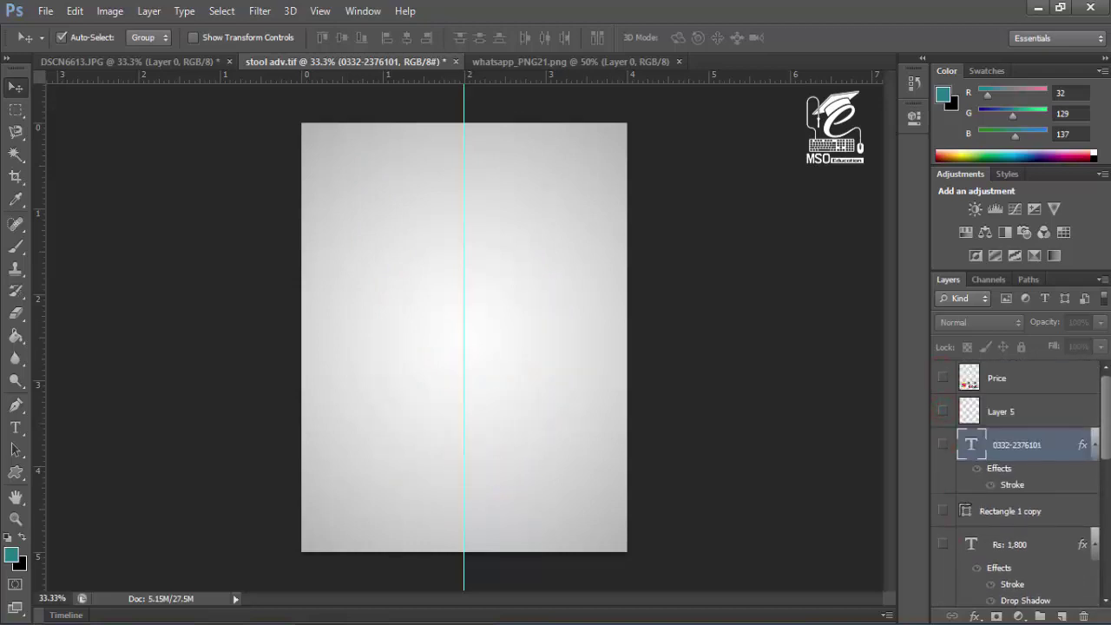
Show the Price layer and preview the Layer 4 and Layer 3 stools together with it
click(943, 376)
scroll(943, 443, down, 7)
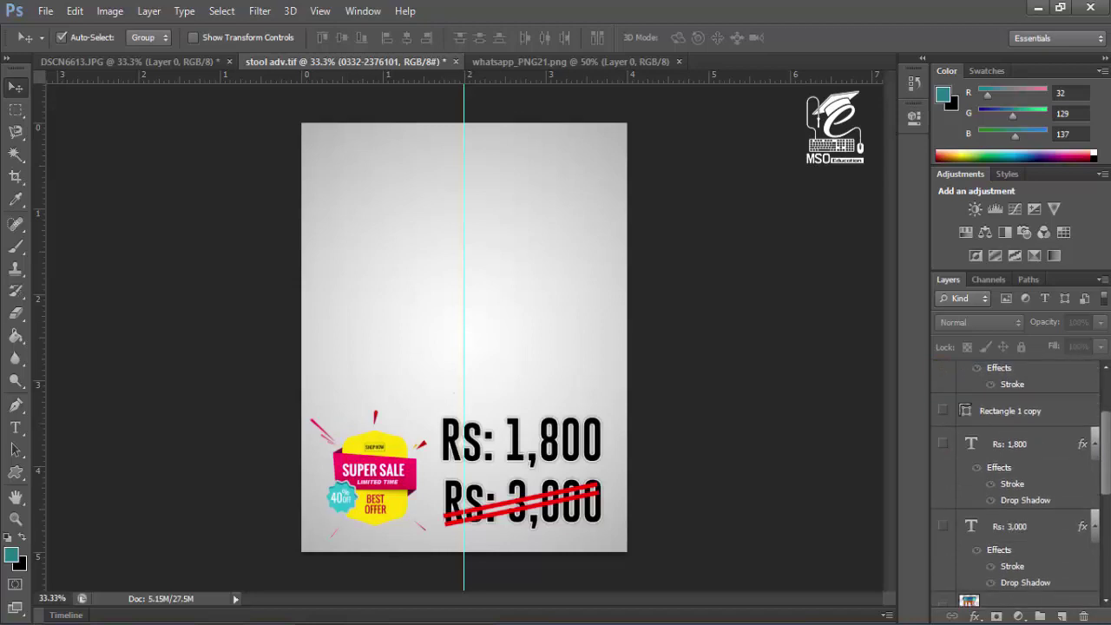
click(943, 474)
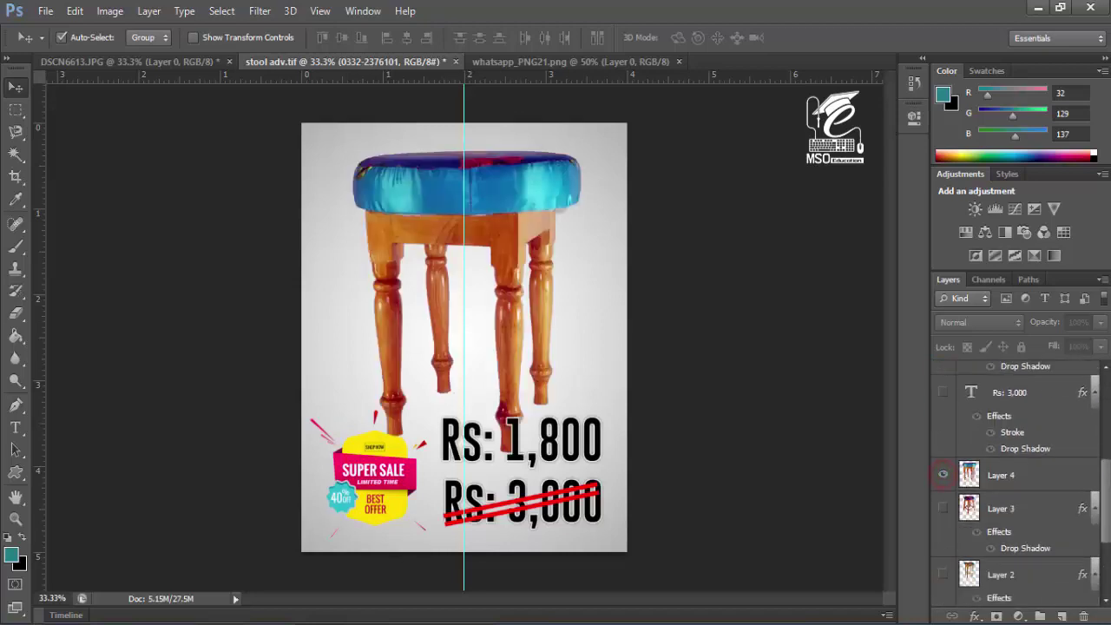
click(943, 508)
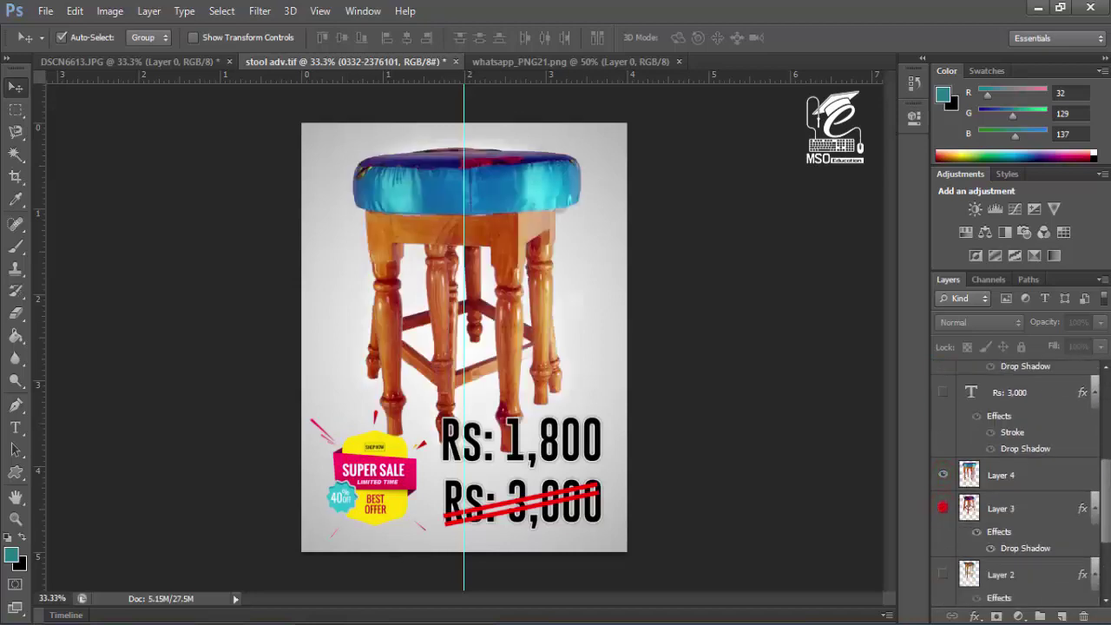
click(942, 507)
click(943, 475)
click(943, 508)
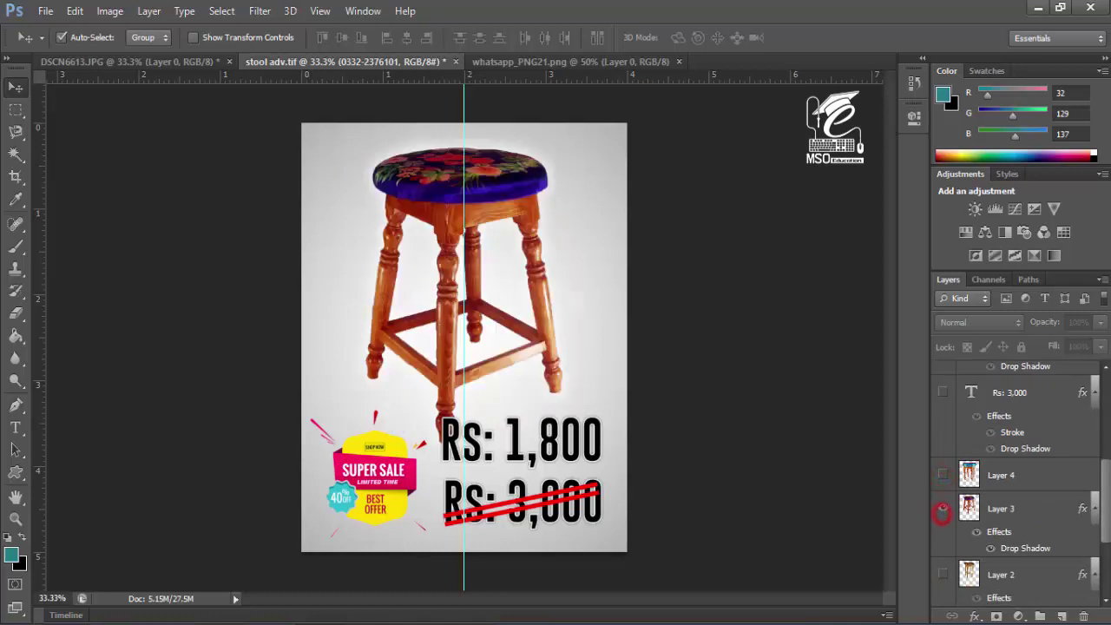
click(943, 508)
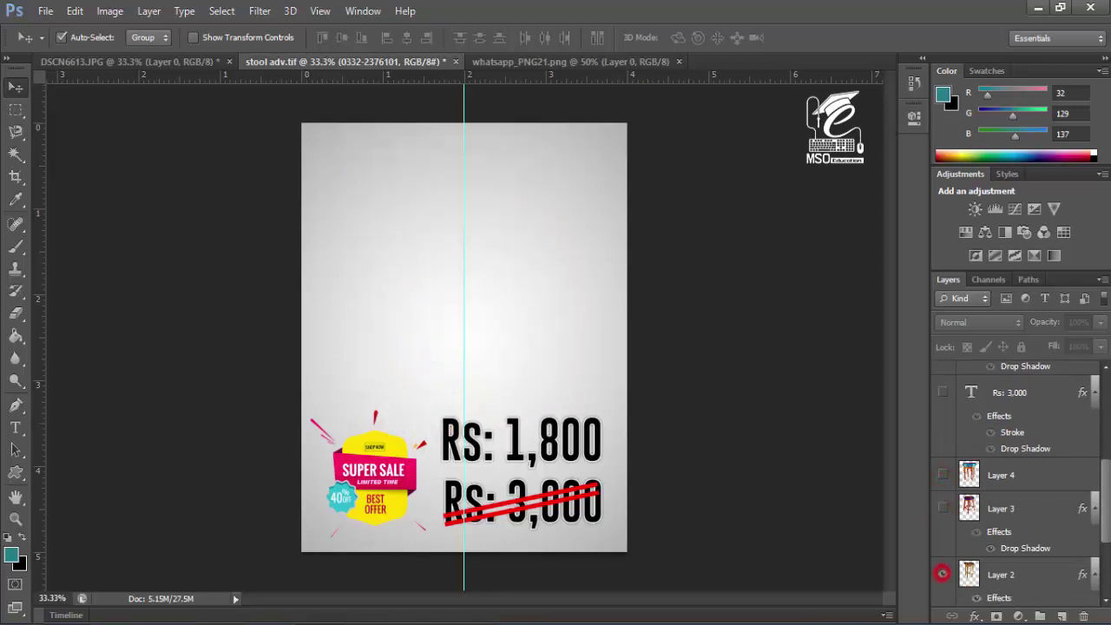
Preview the Layer 2 and Layer 4 stools with the price block, and hide the Price layer again
click(942, 574)
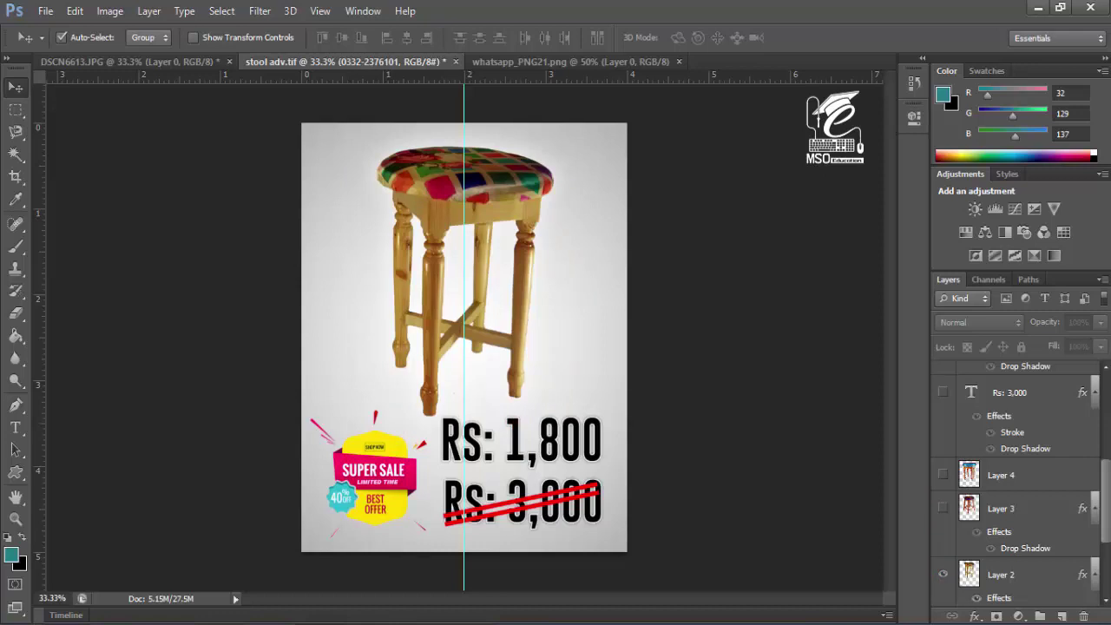
click(942, 574)
click(942, 475)
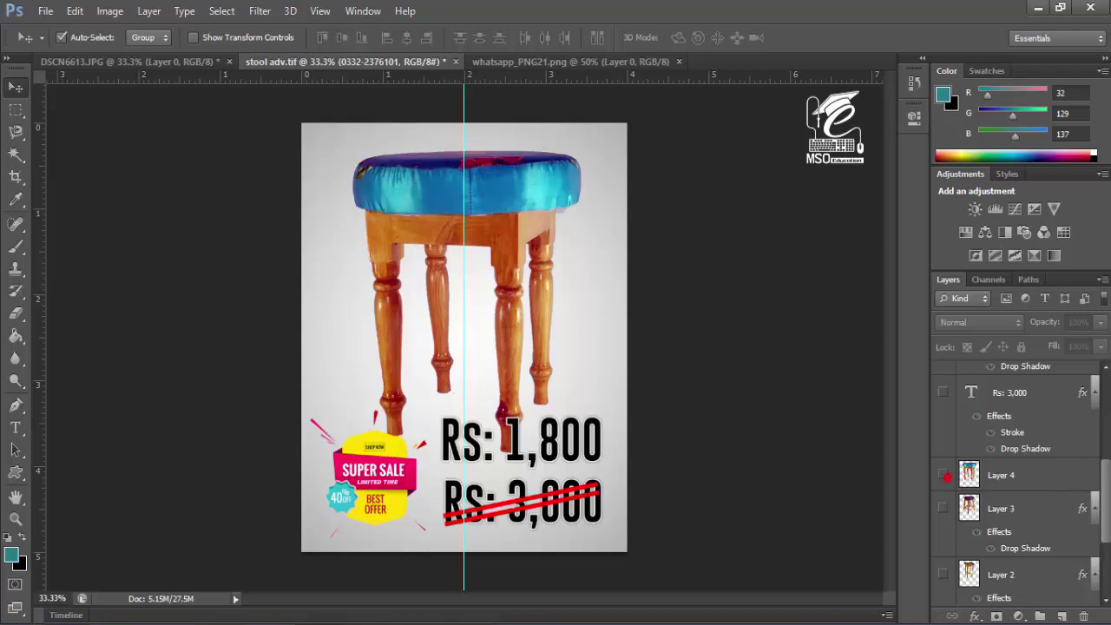
click(943, 475)
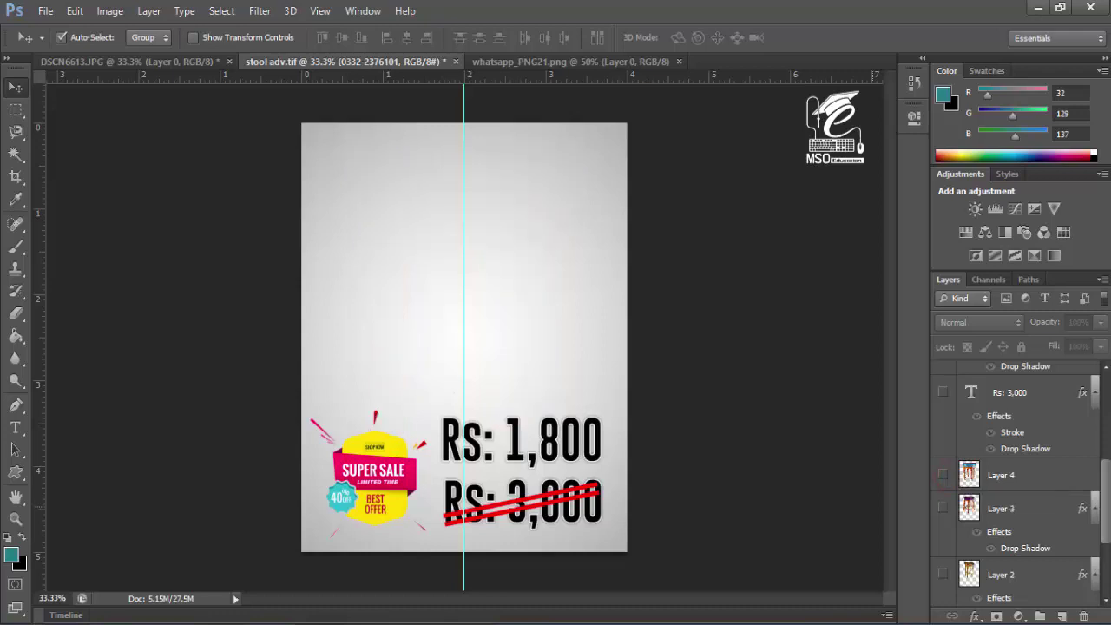
scroll(944, 475, down, 4)
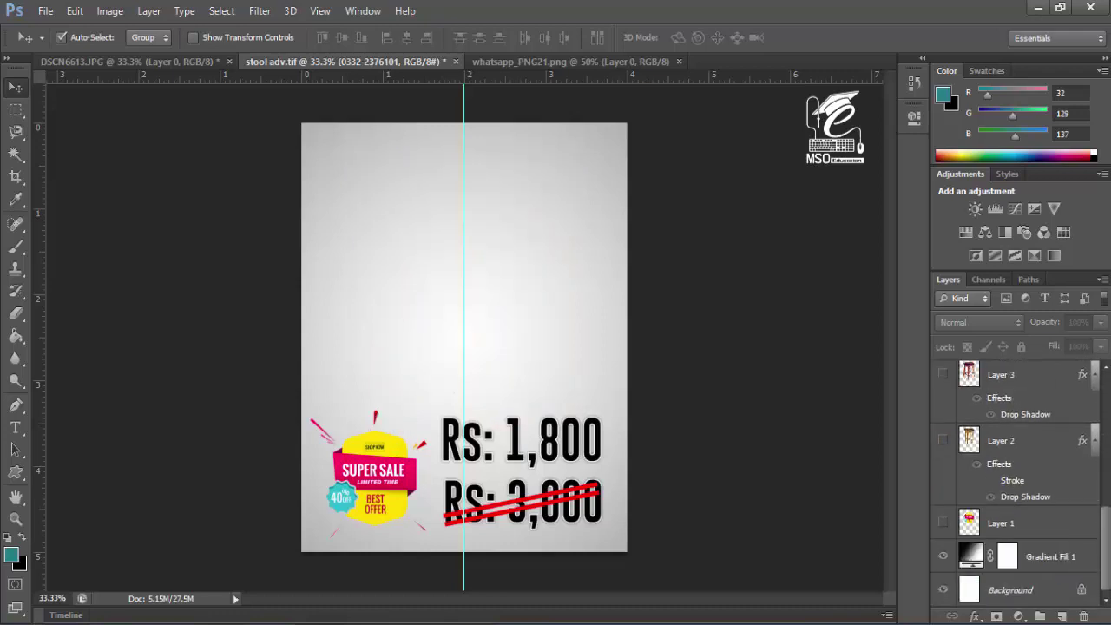
scroll(1016, 487, up, 8)
click(944, 377)
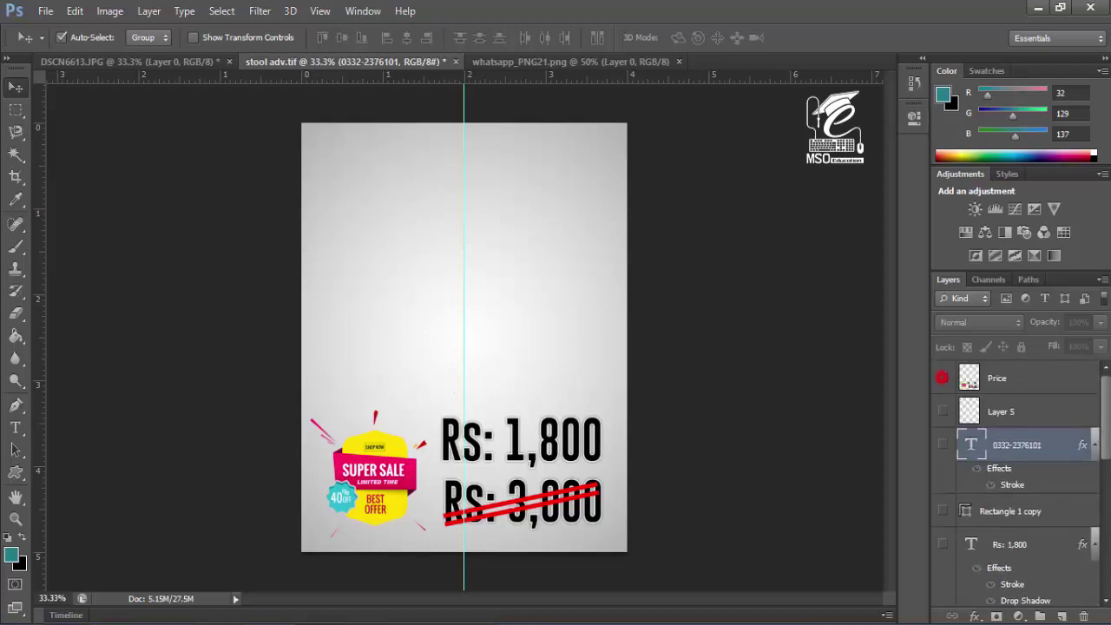
scroll(1016, 434, down, 5)
scroll(1016, 477, down, 3)
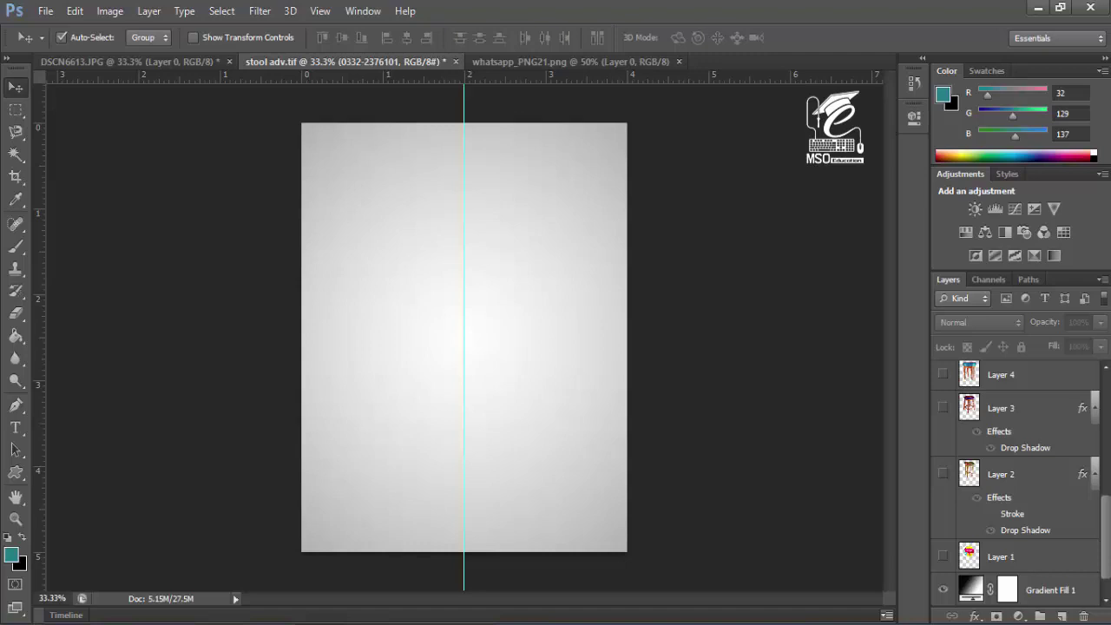
click(886, 614)
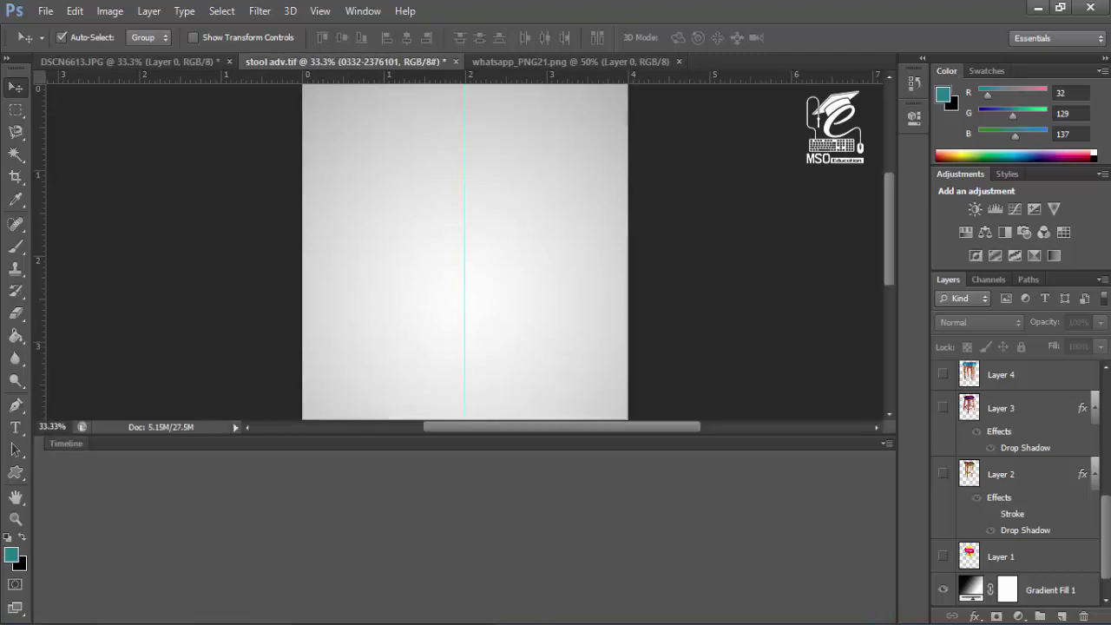
click(66, 444)
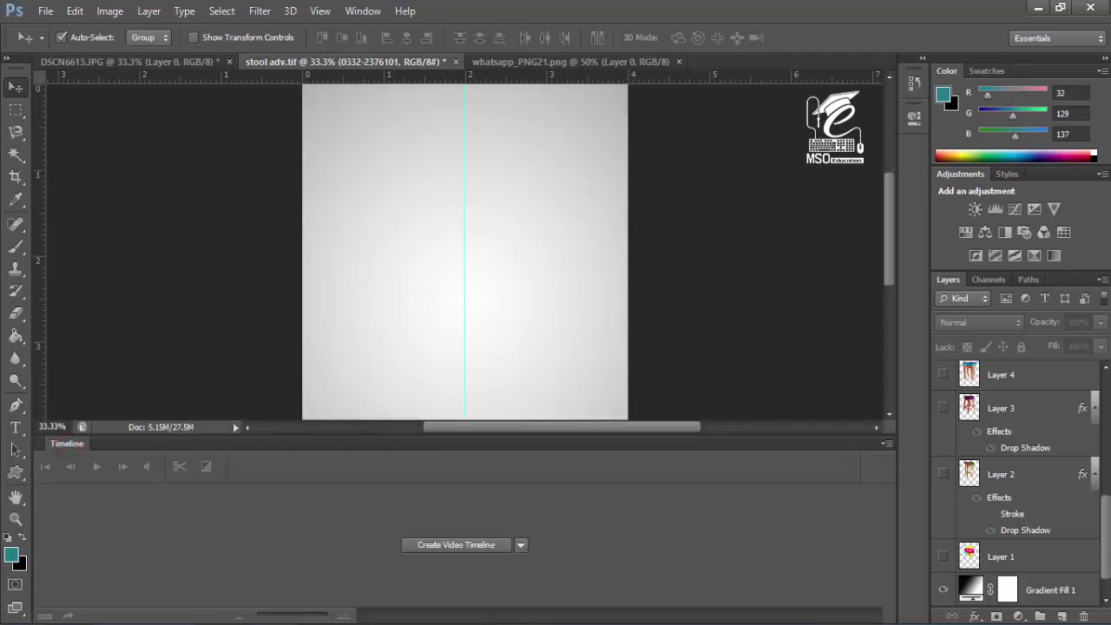
click(886, 444)
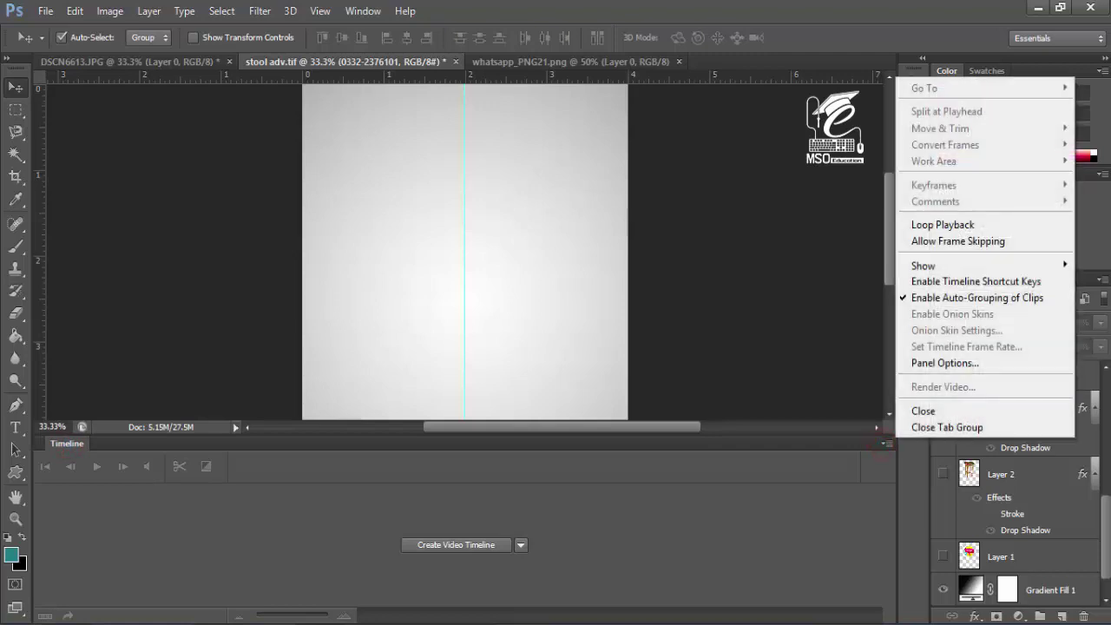
click(923, 427)
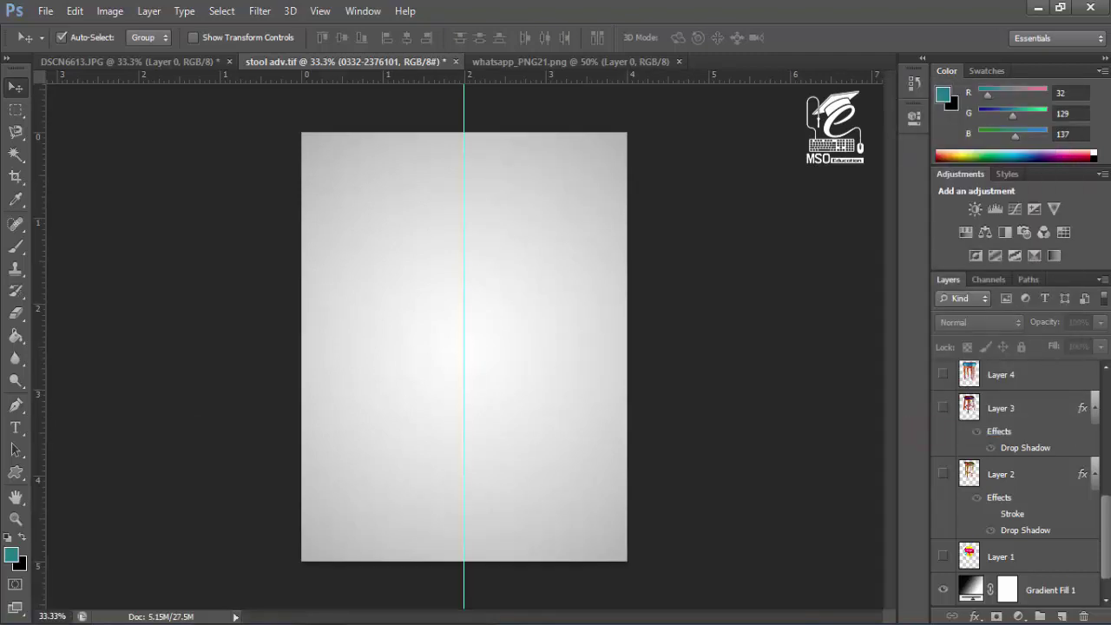
Display the Timeline, create a video timeline for the document and convert it to a frame animation
click(363, 10)
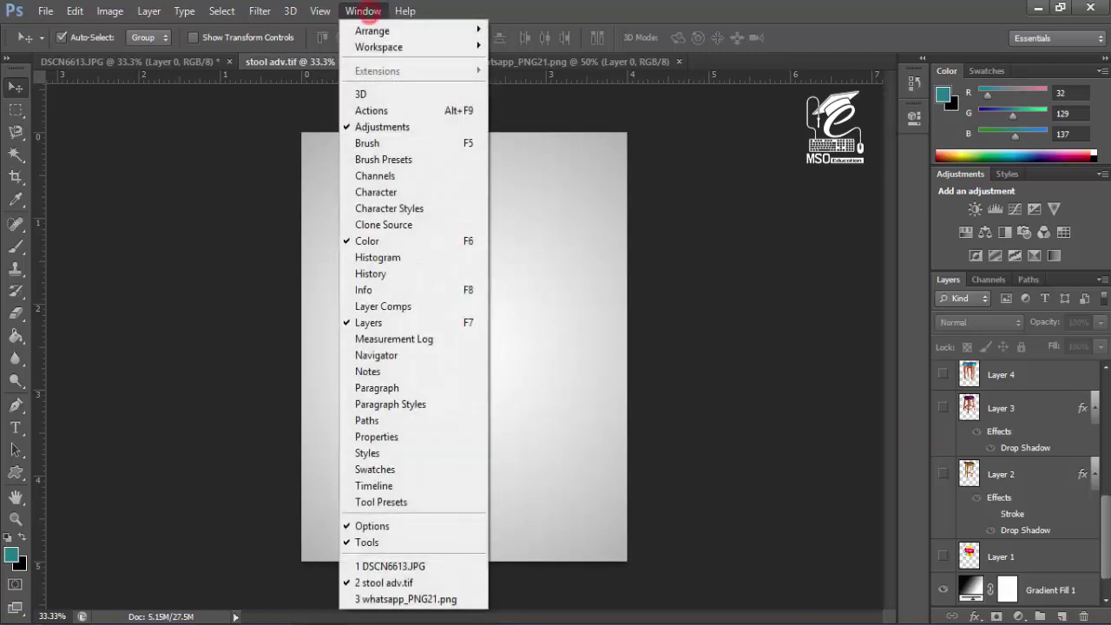
click(375, 485)
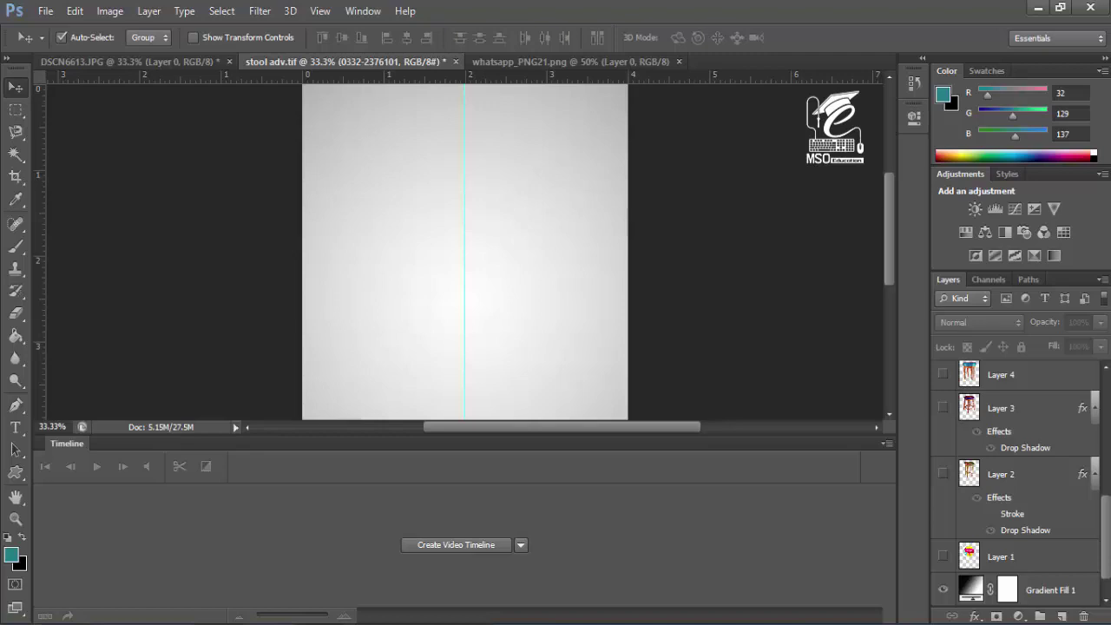
click(445, 545)
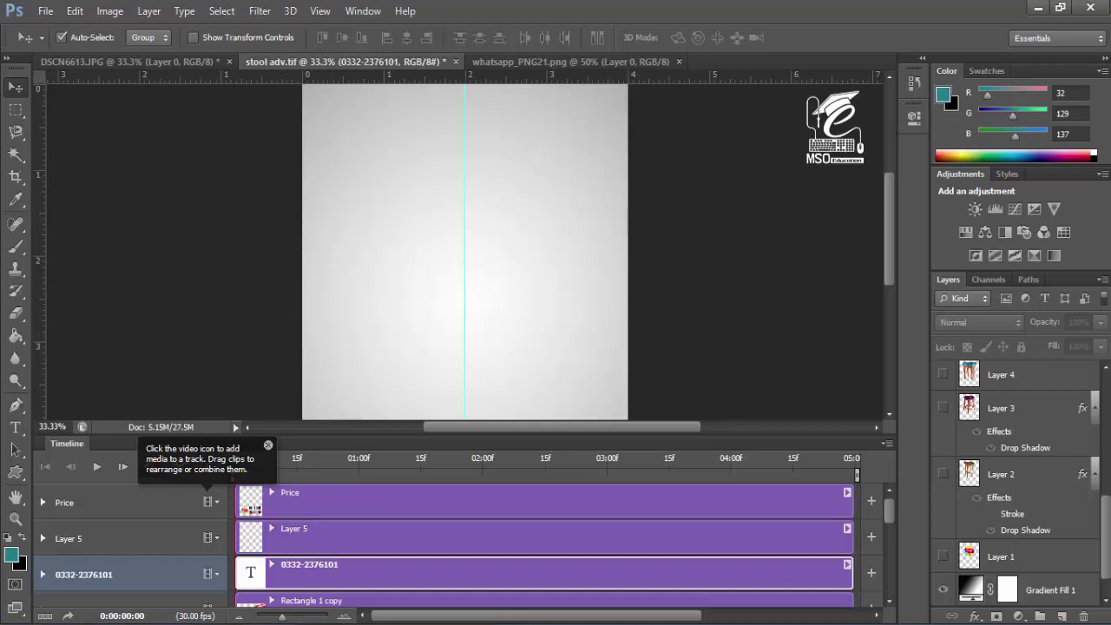
click(268, 444)
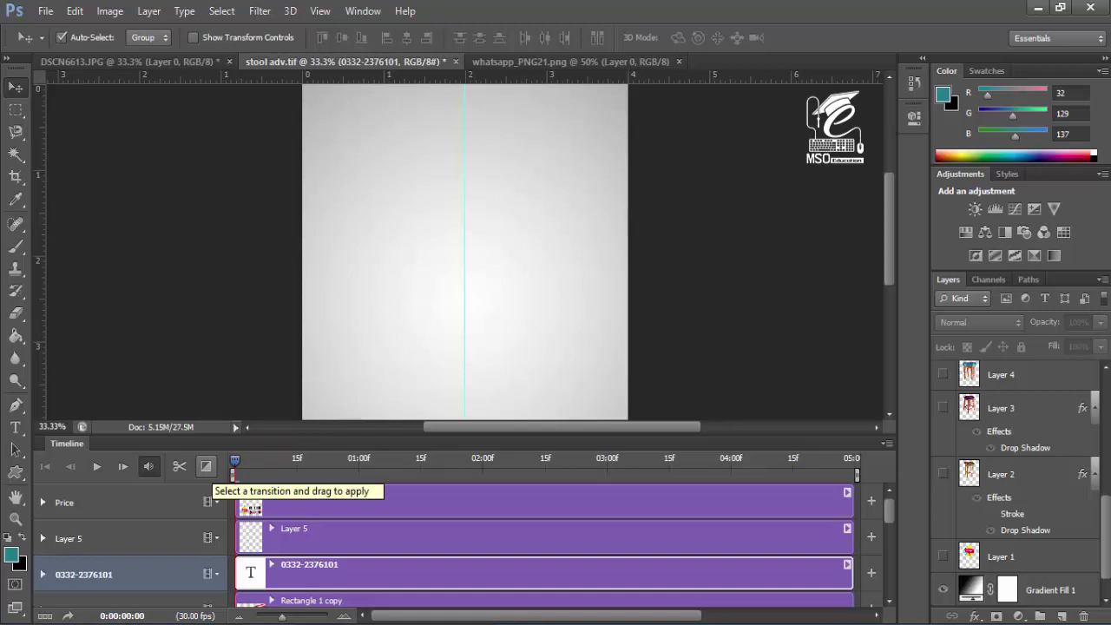
key(ctrl+minus)
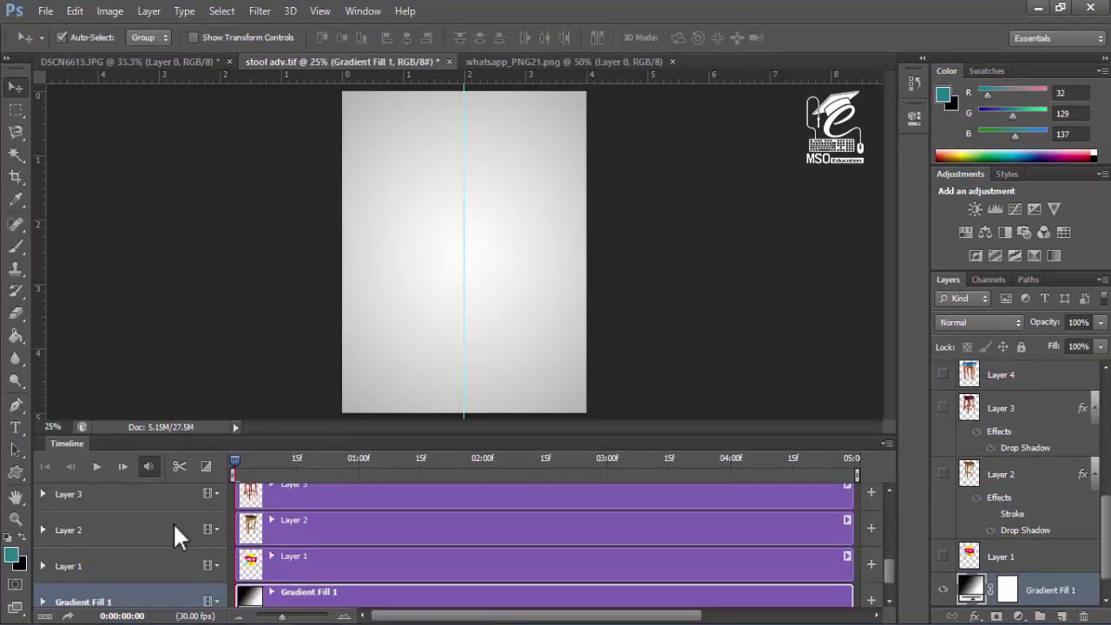
click(44, 616)
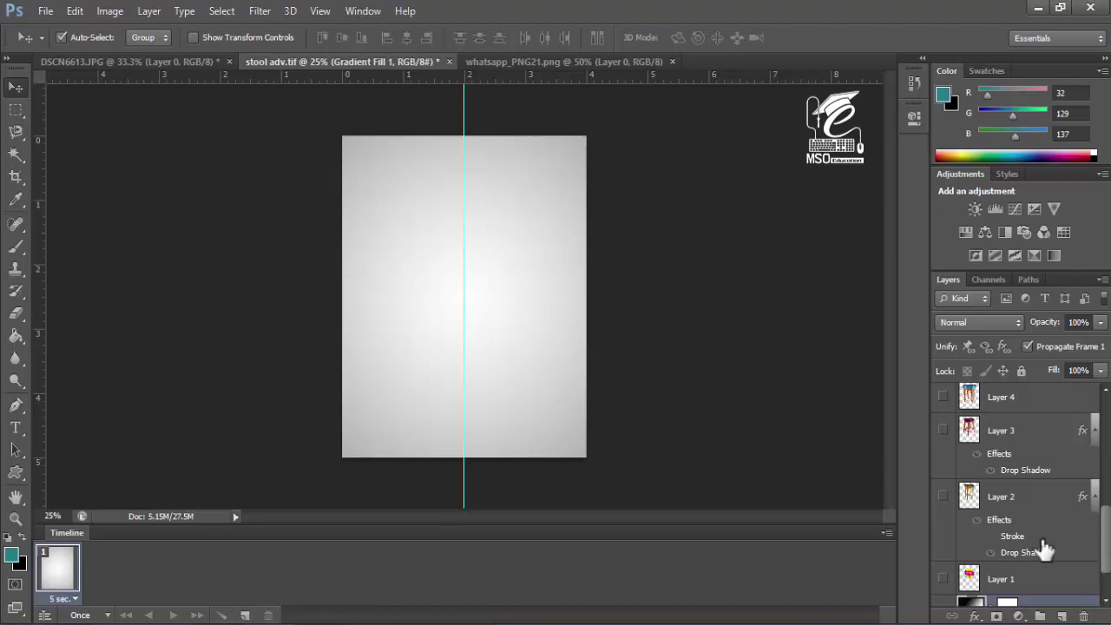
Show Layer 1 in the first animation frame and add a second frame with the Rs: 1,800 text layer shown
click(942, 579)
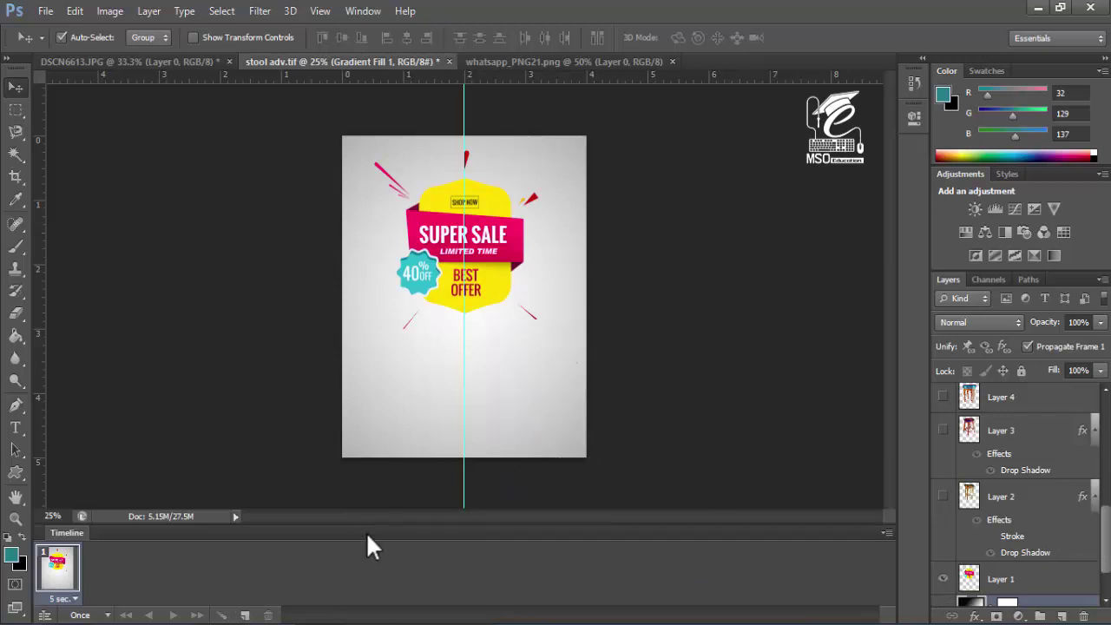
click(245, 615)
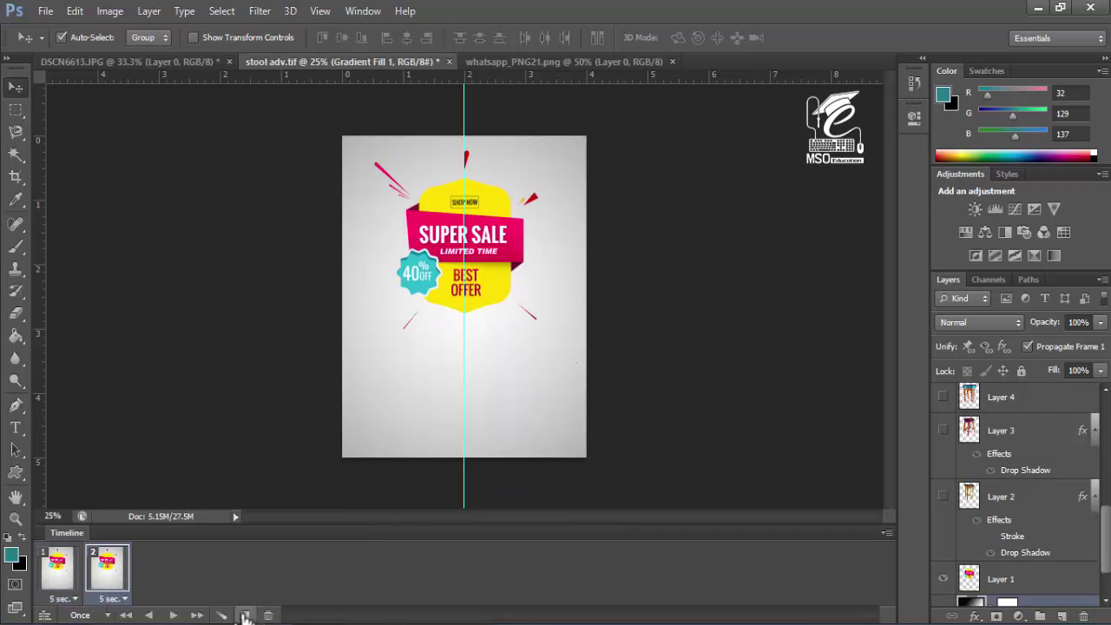
scroll(1004, 538, down, 2)
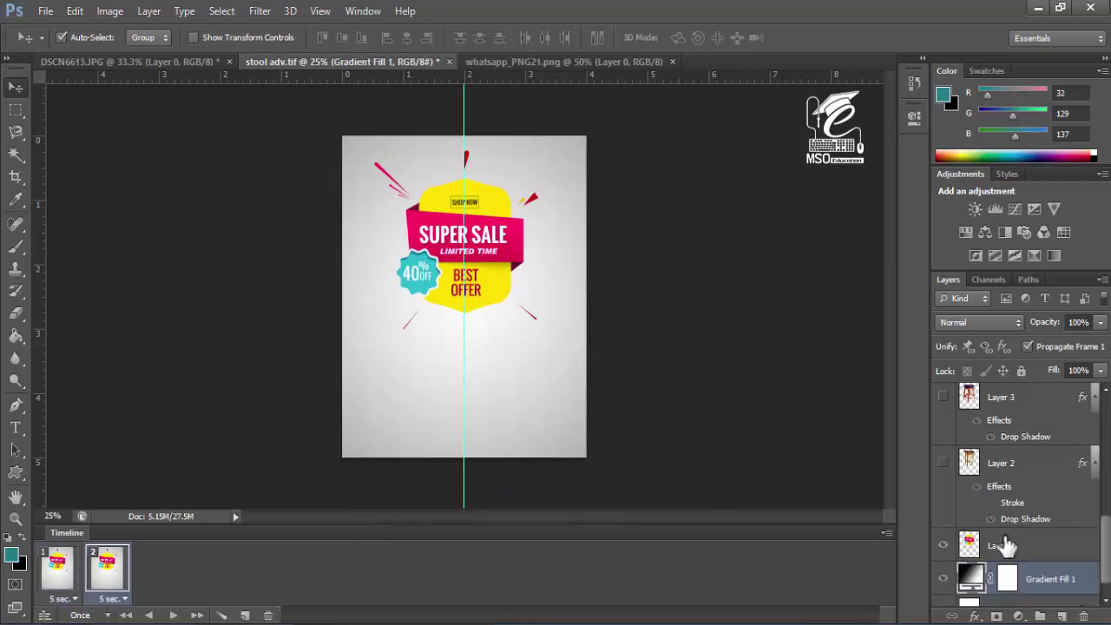
scroll(1003, 543, up, 3)
scroll(1001, 541, up, 3)
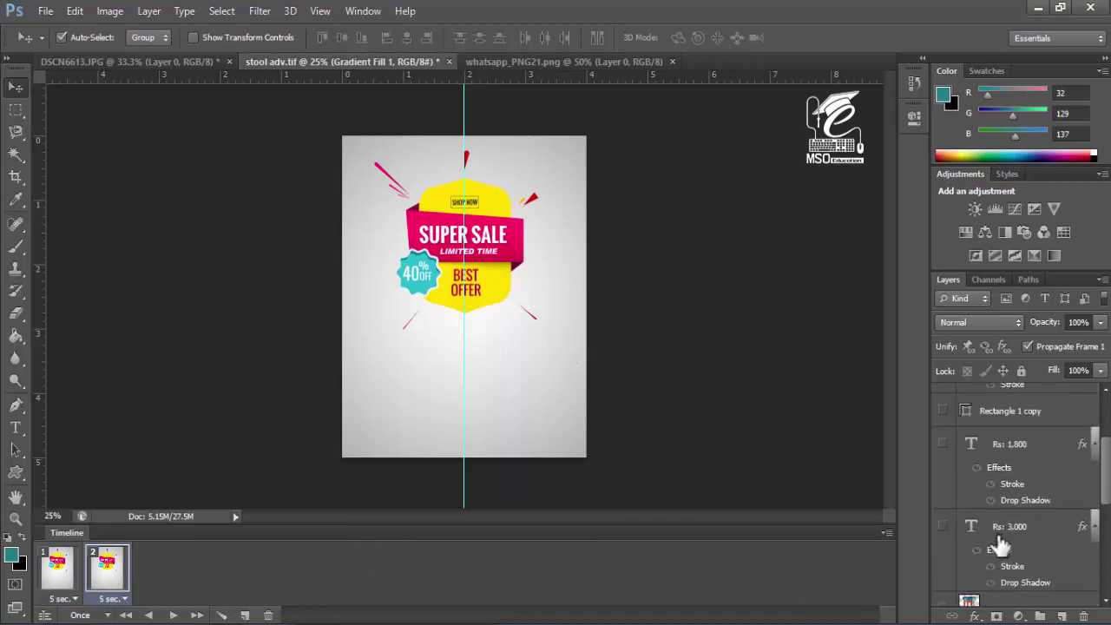
click(944, 444)
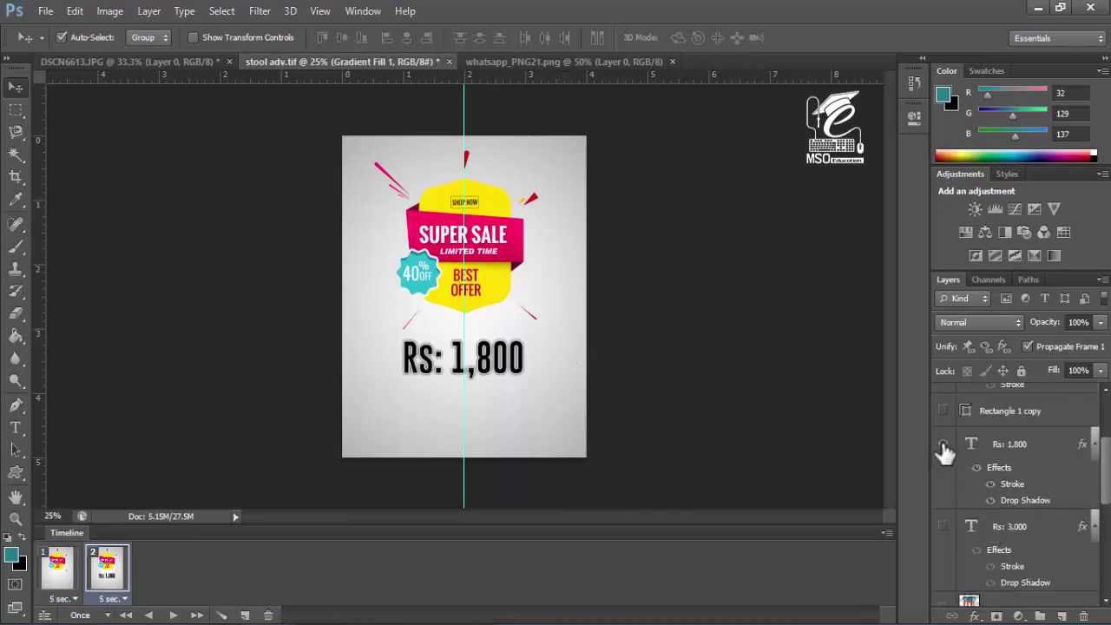
In the second animation frame, show the Rs: 3,000 text layer and hide the Rs: 1,800 text layer
click(944, 527)
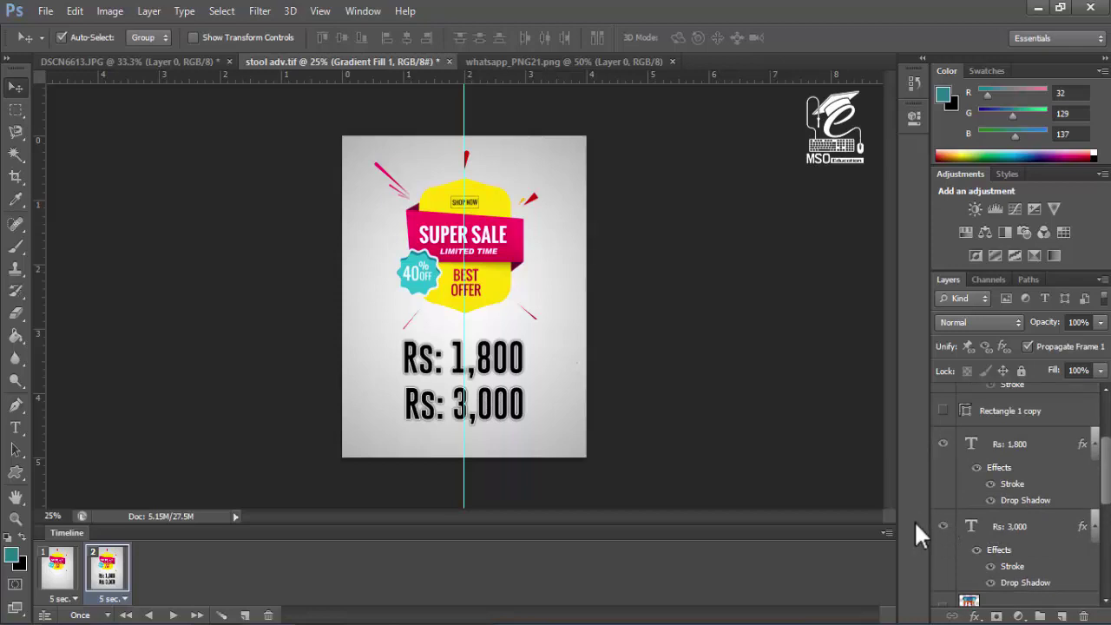
click(944, 444)
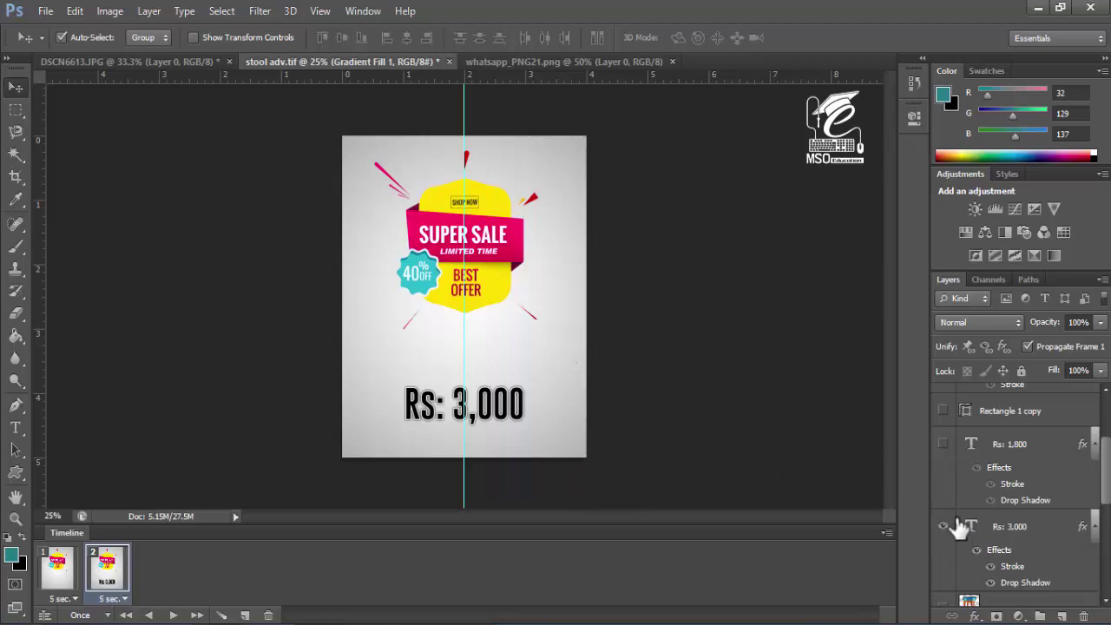
Add a third frame with the Rectangle 1 copy strike-through shown and a fourth frame with the Rs: 1,800 text also shown
scroll(951, 480, down, 1)
scroll(947, 486, up, 2)
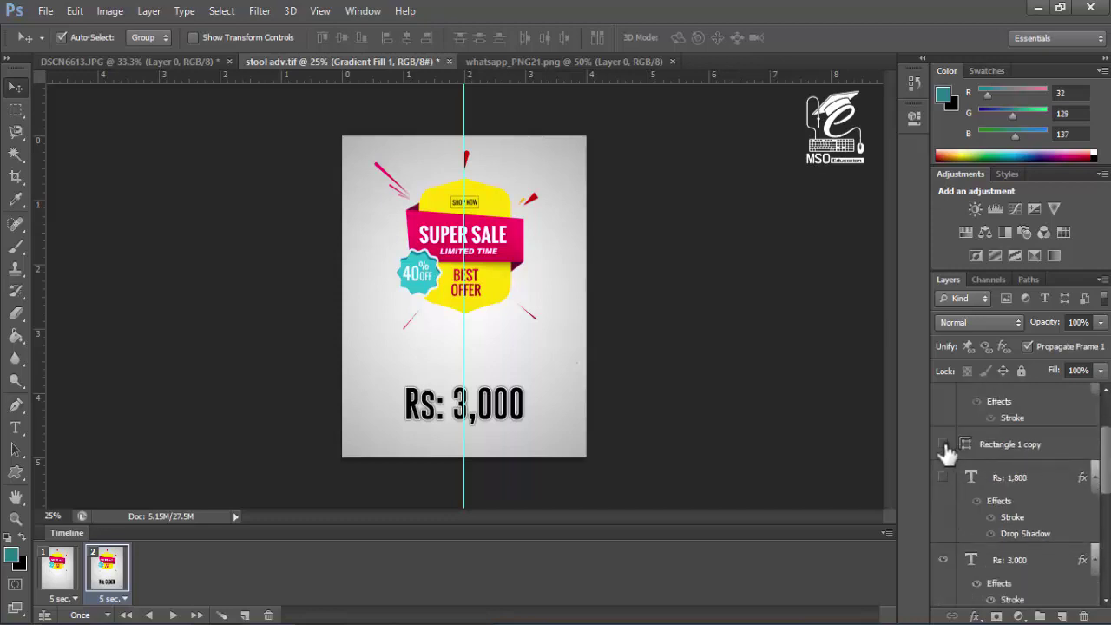
click(220, 615)
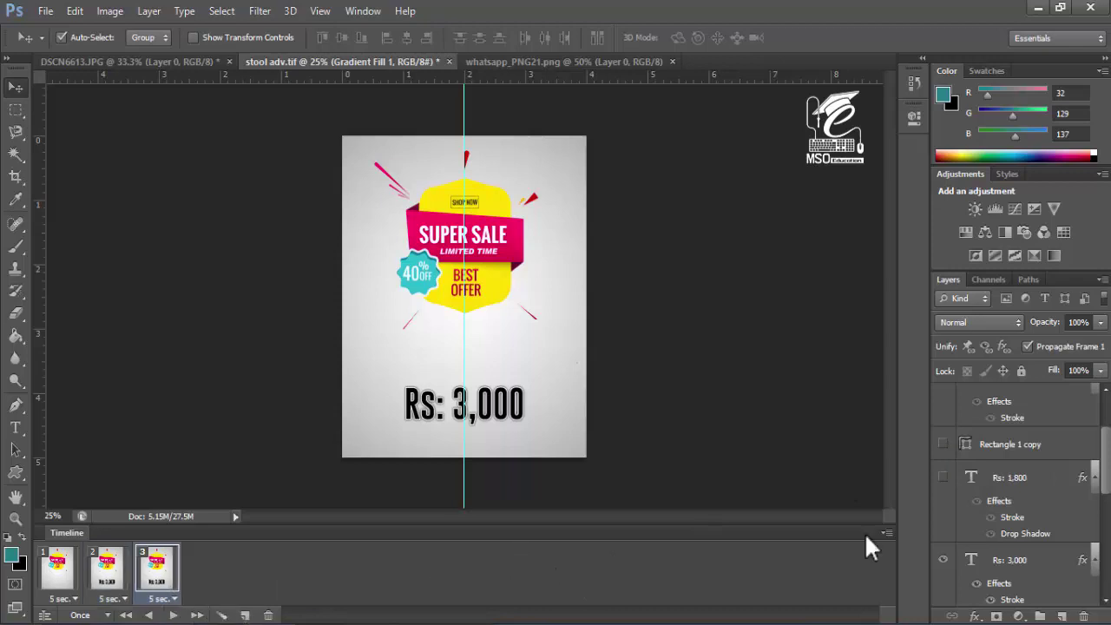
click(943, 445)
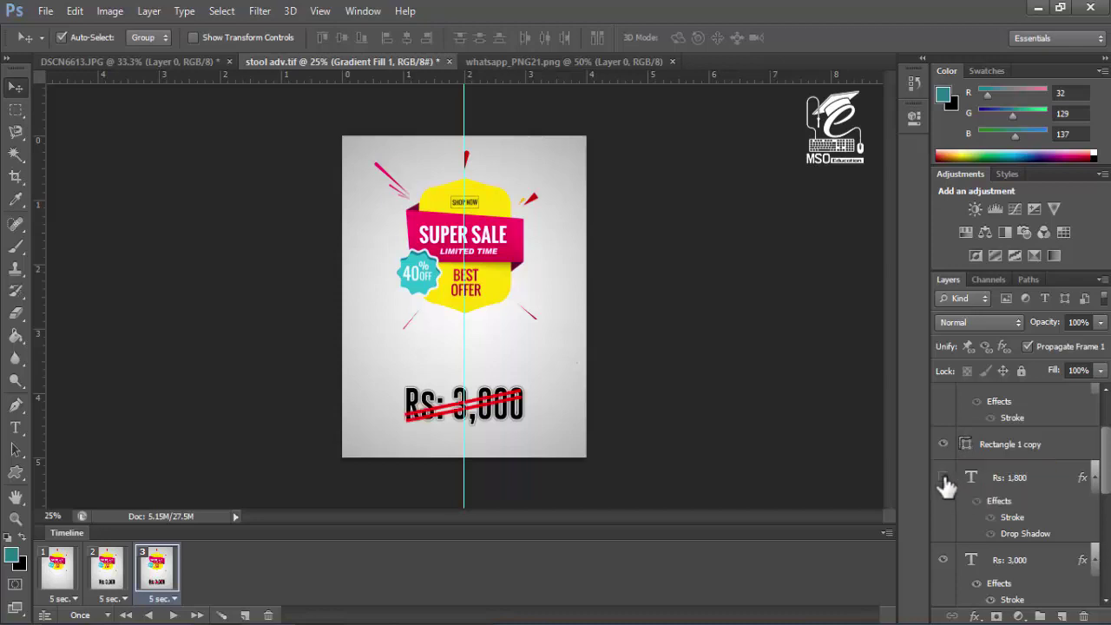
click(944, 477)
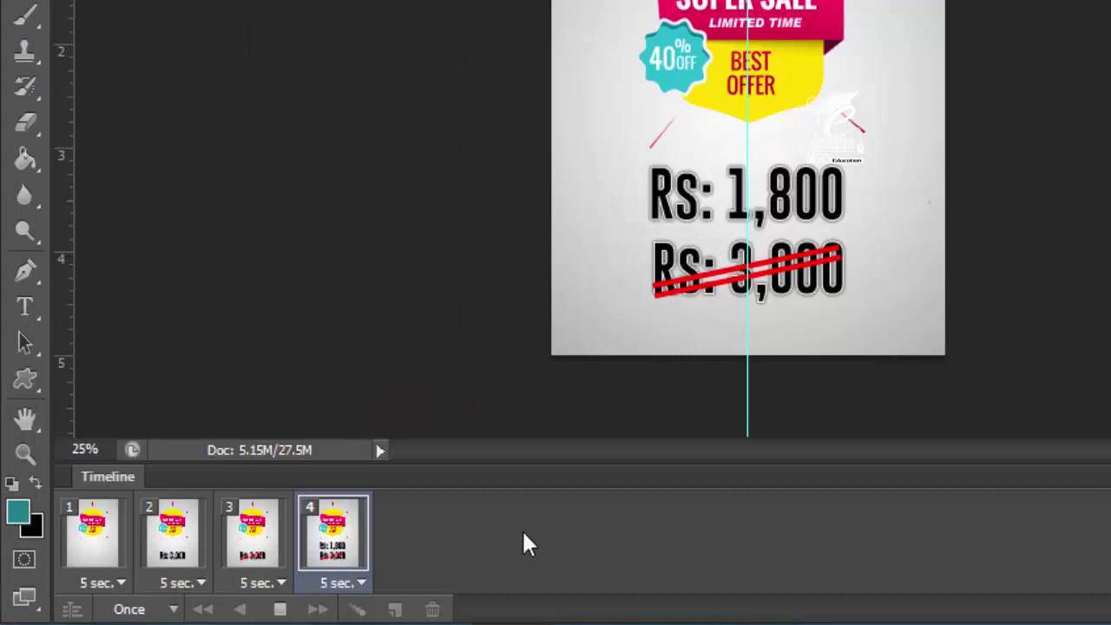
Set the delay of all four animation frames to 0.2 seconds
click(121, 584)
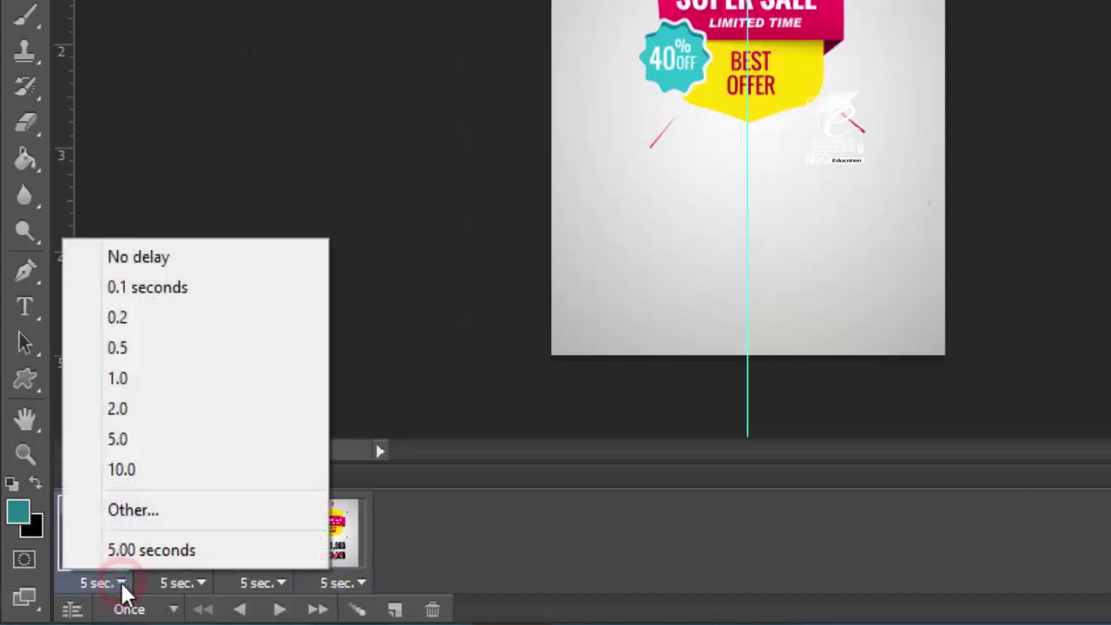
click(148, 318)
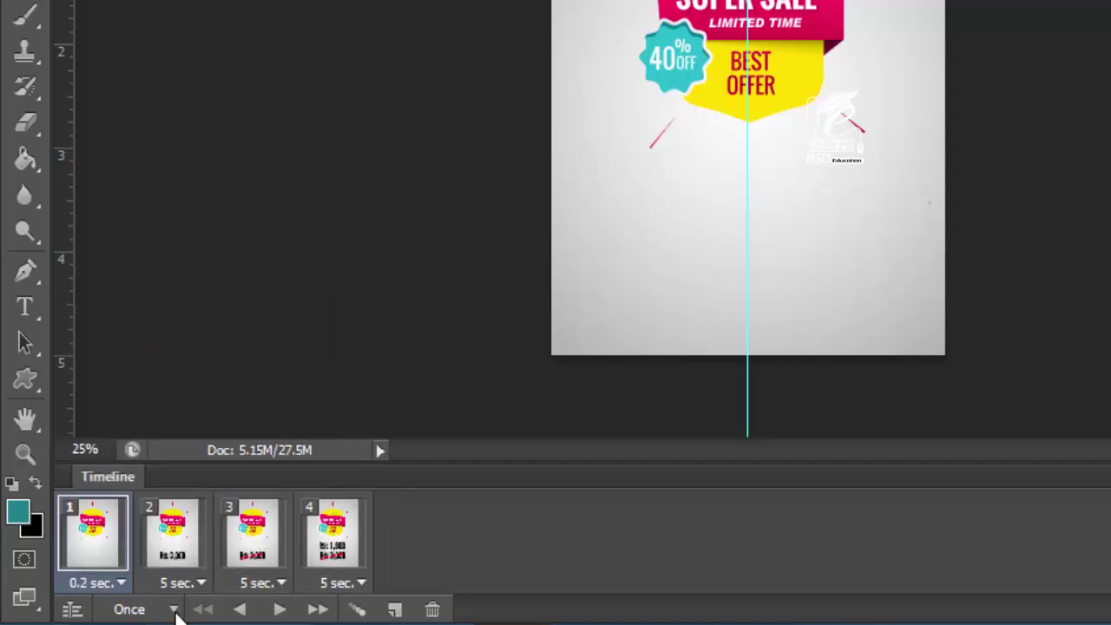
click(186, 584)
click(199, 320)
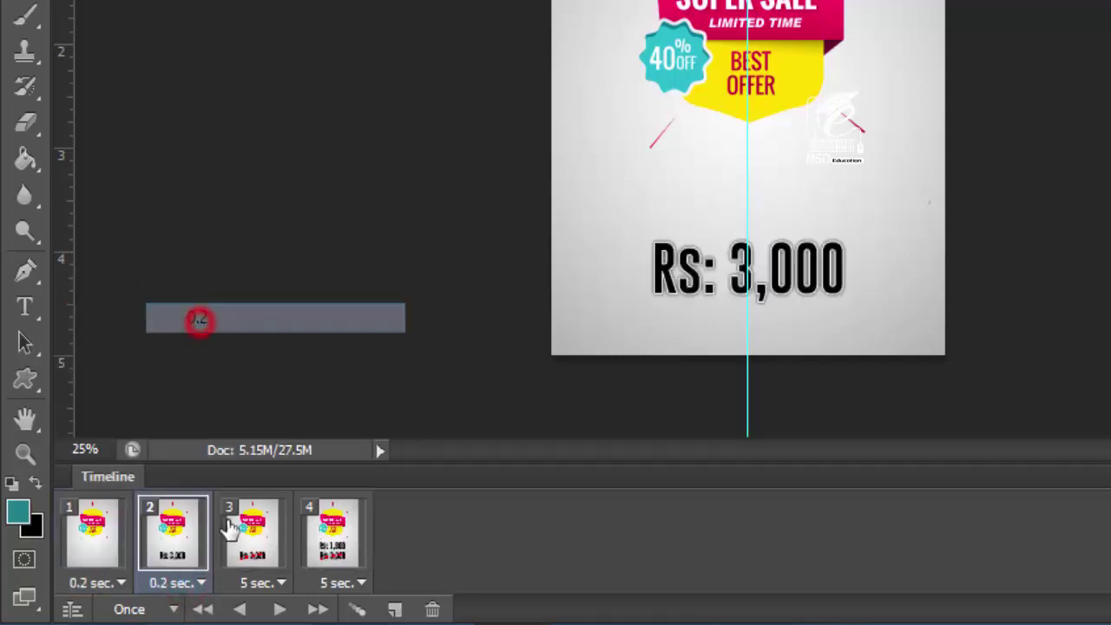
click(278, 584)
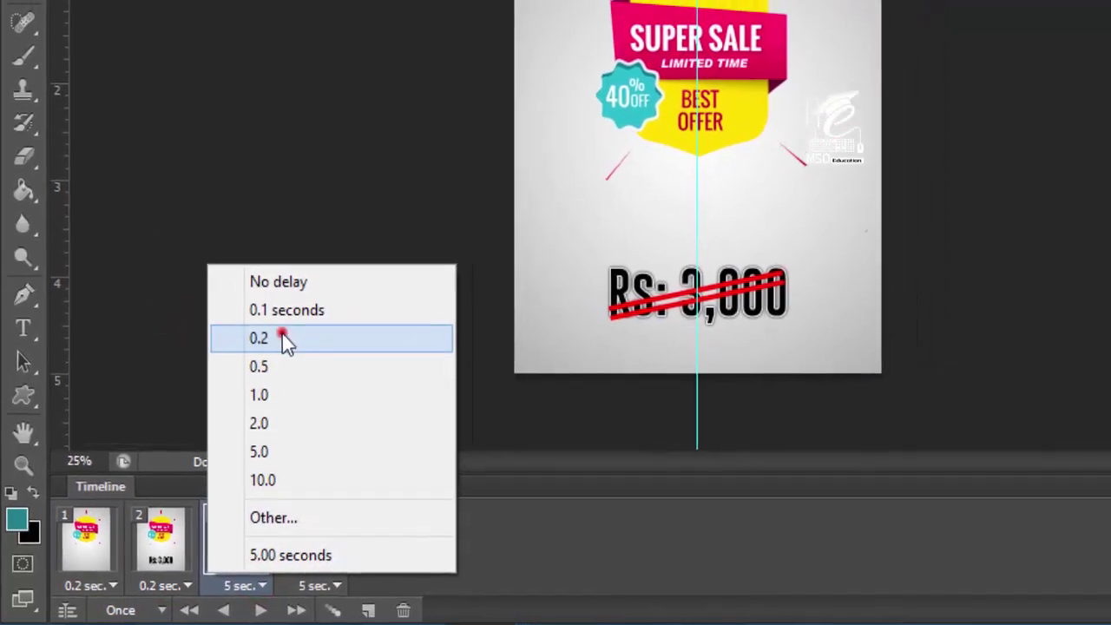
click(282, 337)
click(328, 585)
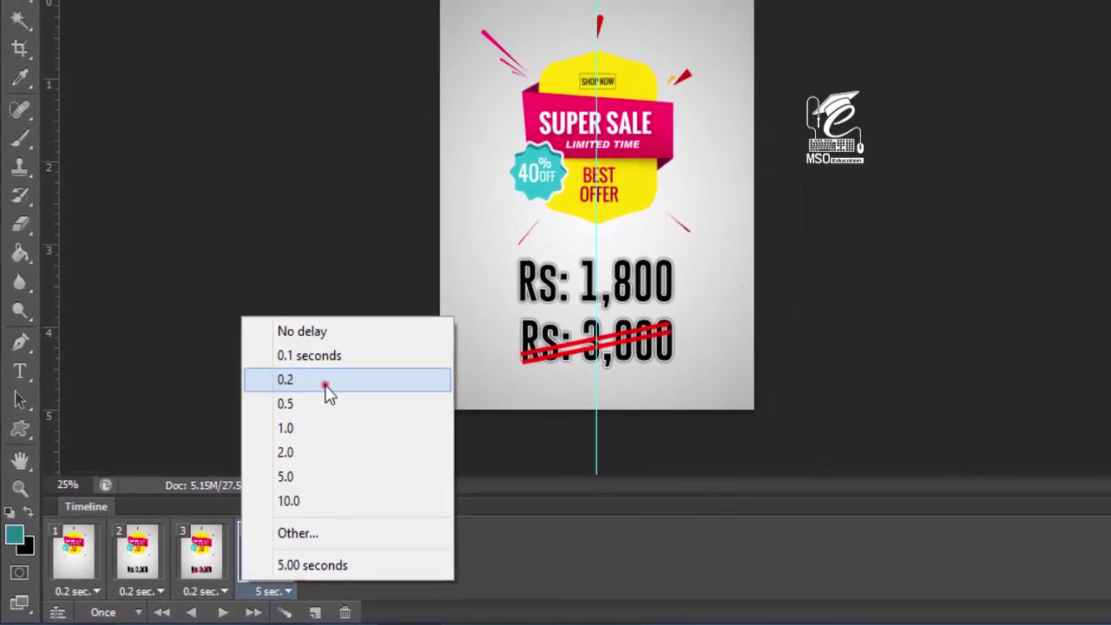
click(326, 391)
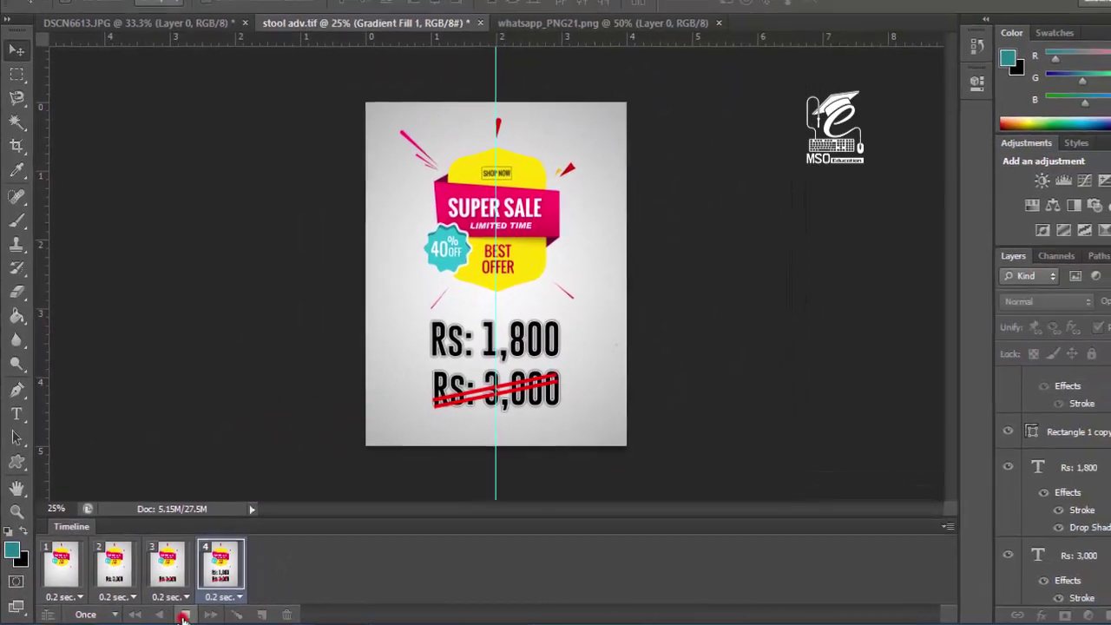
Play the four-frame animation repeatedly and review the first and second frames individually
click(183, 616)
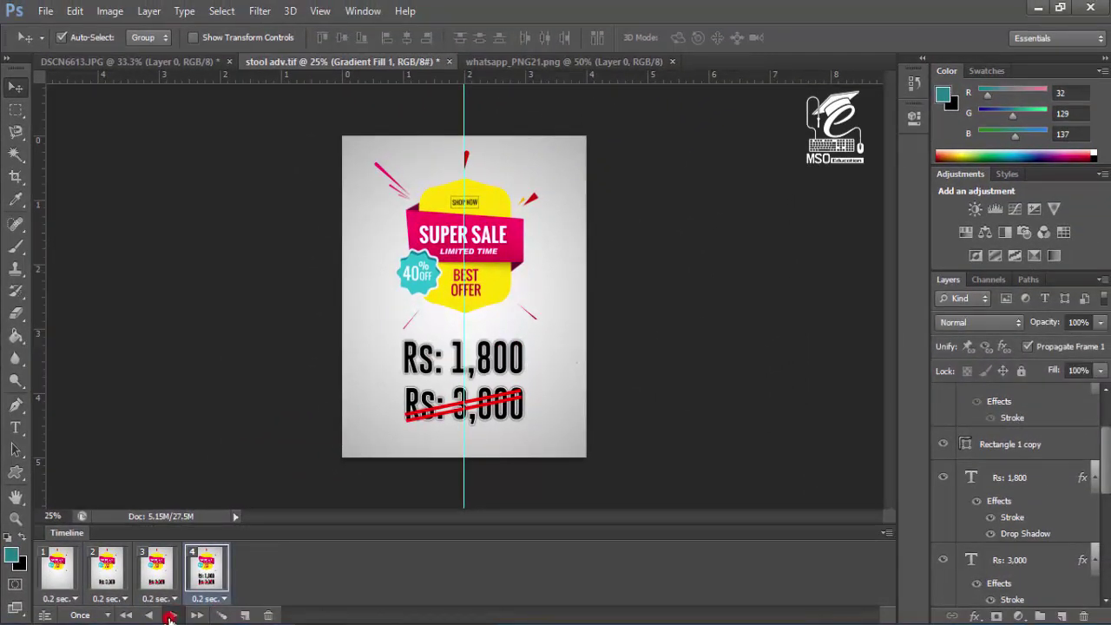
click(170, 616)
click(171, 615)
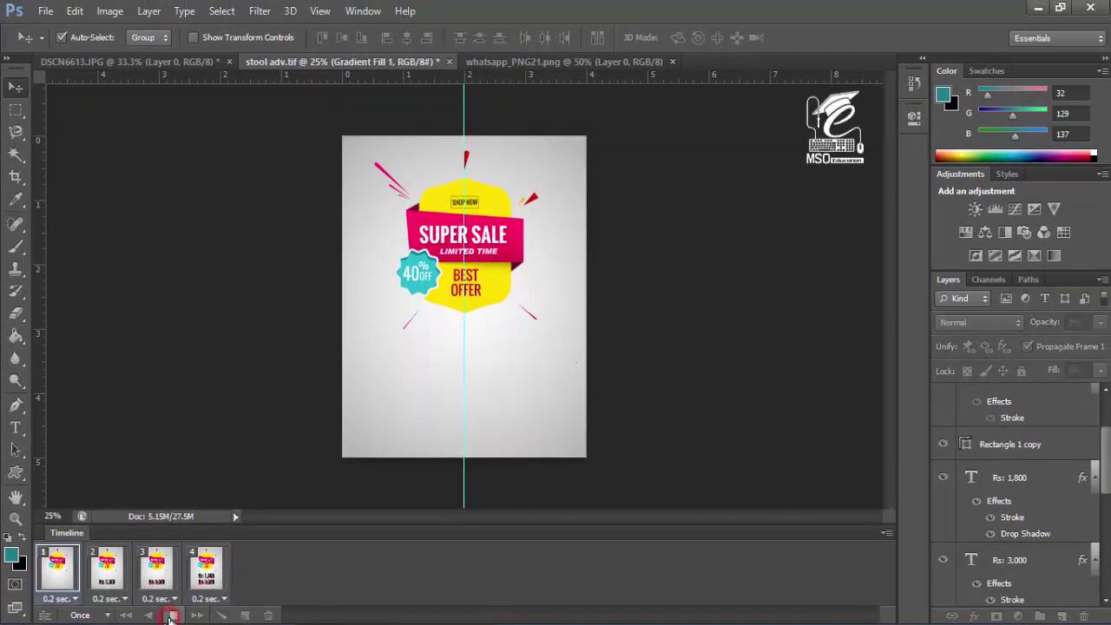
click(170, 615)
click(57, 570)
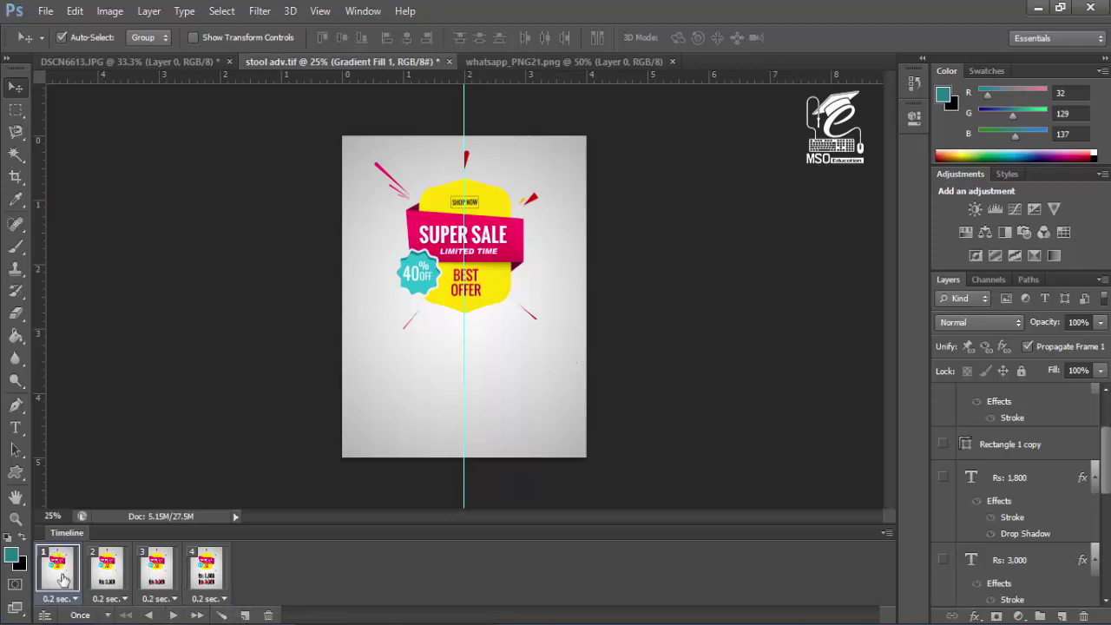
click(94, 582)
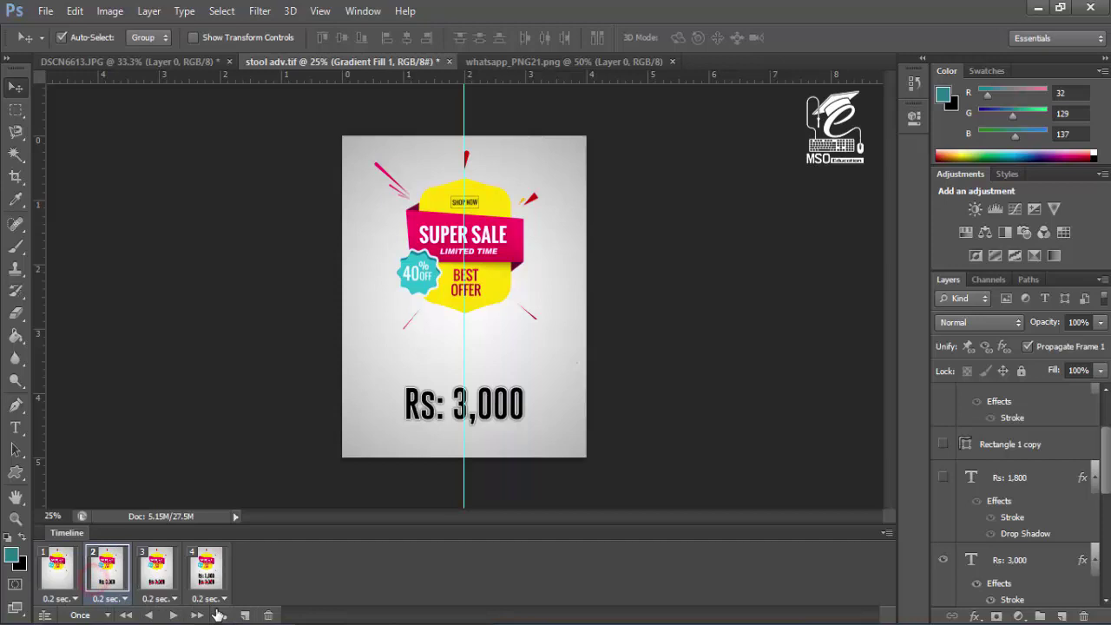
click(57, 574)
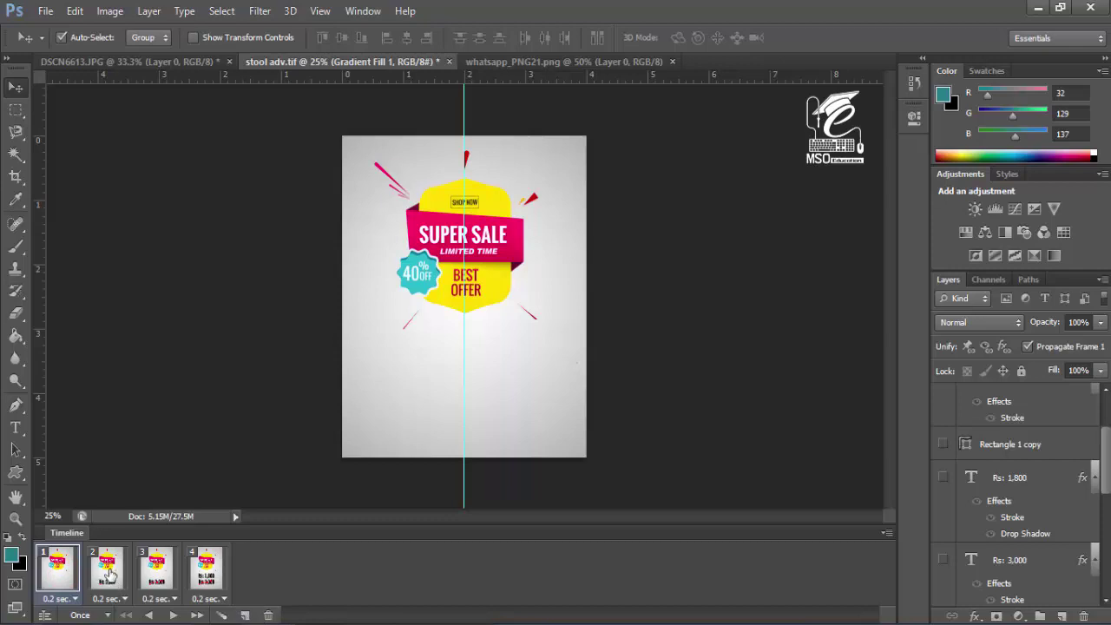
click(241, 583)
Add a fifth frame after frame 4 and hide the Rs: 1,800, Rectangle 1 copy, Rs: 3,000 and Layer 1 layers in it
click(213, 580)
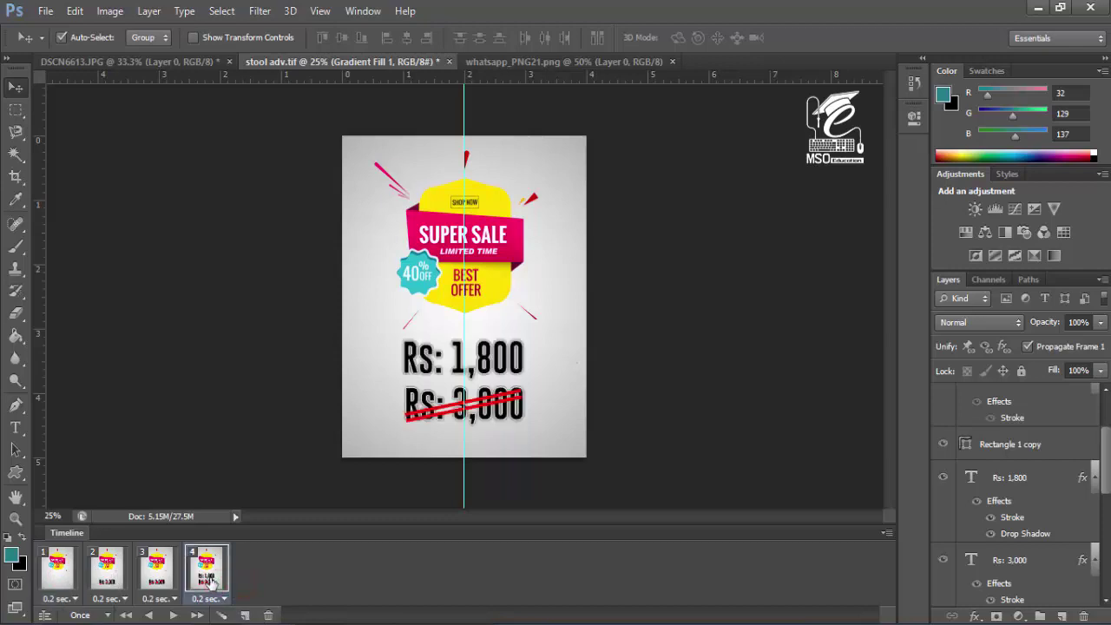
click(245, 615)
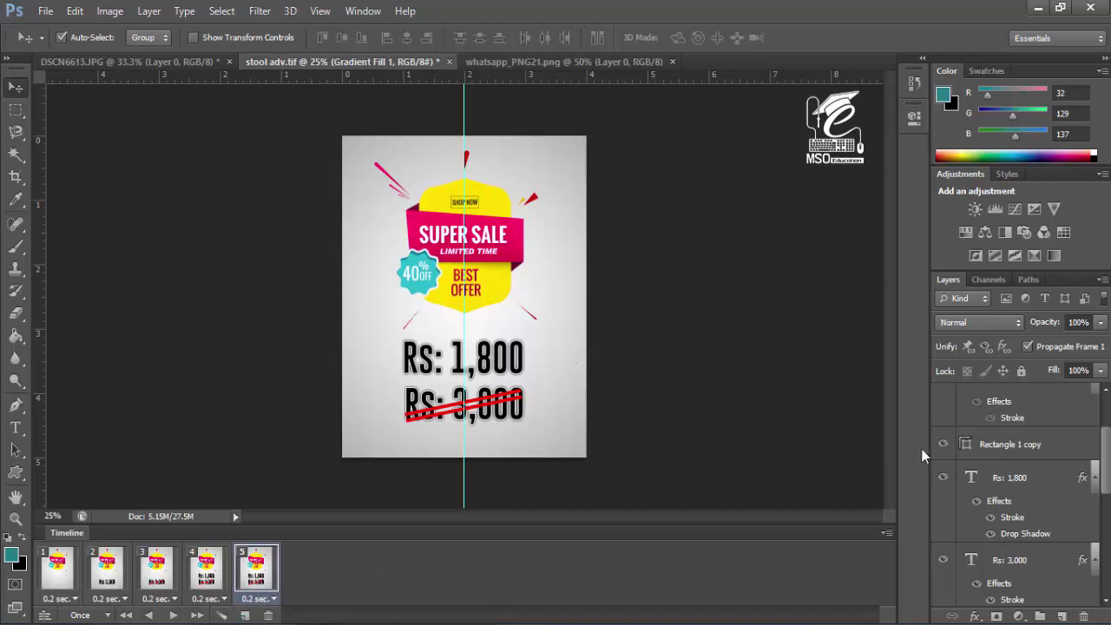
scroll(974, 441, down, 1)
click(943, 444)
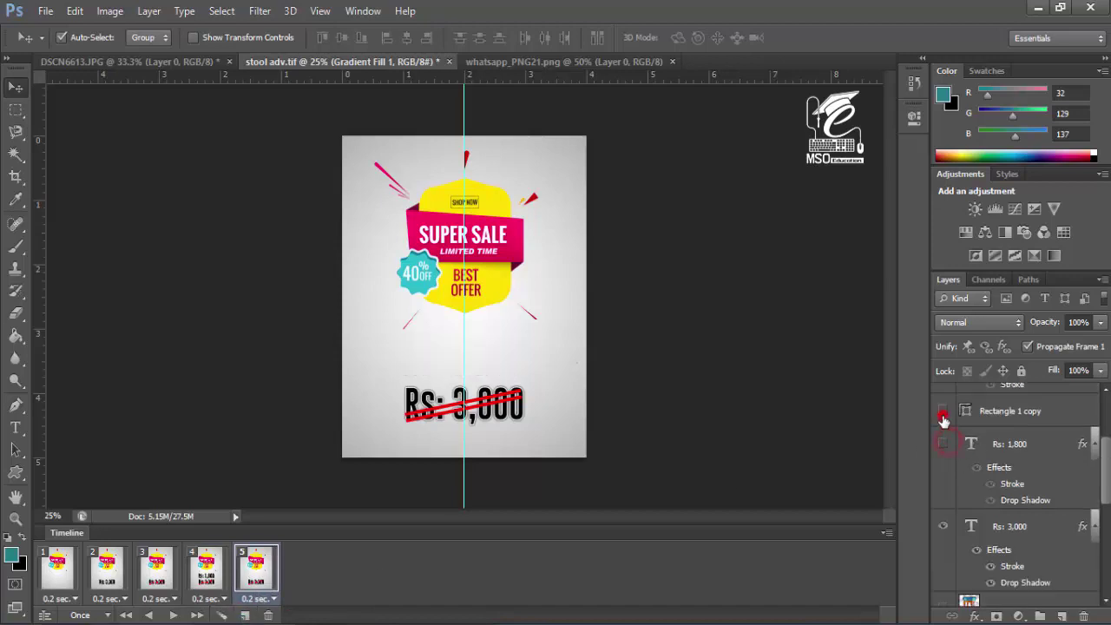
click(942, 410)
click(943, 526)
scroll(954, 509, down, 3)
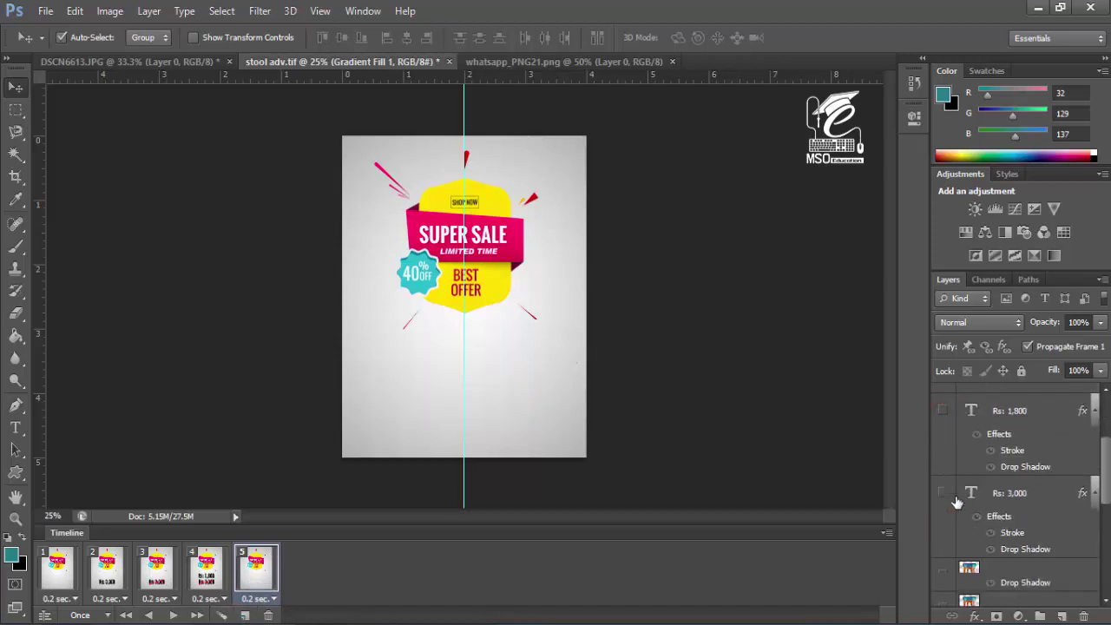
scroll(953, 509, down, 1)
click(943, 523)
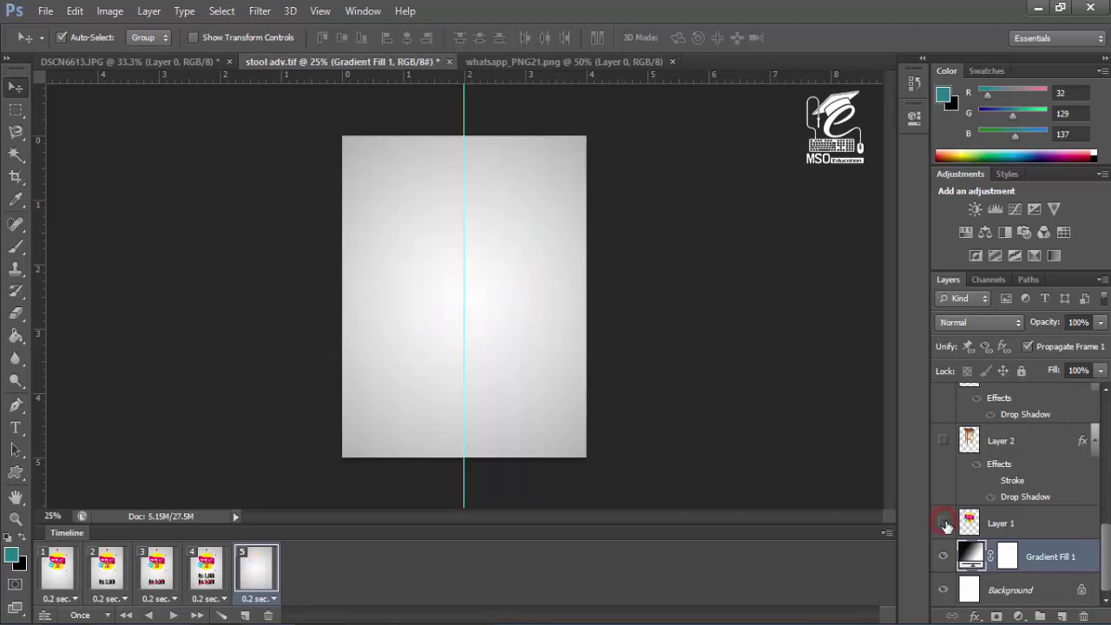
Show the Layer 3 stool and the Price layer in the fifth frame, keeping Layer 1 hidden
scroll(938, 506, up, 3)
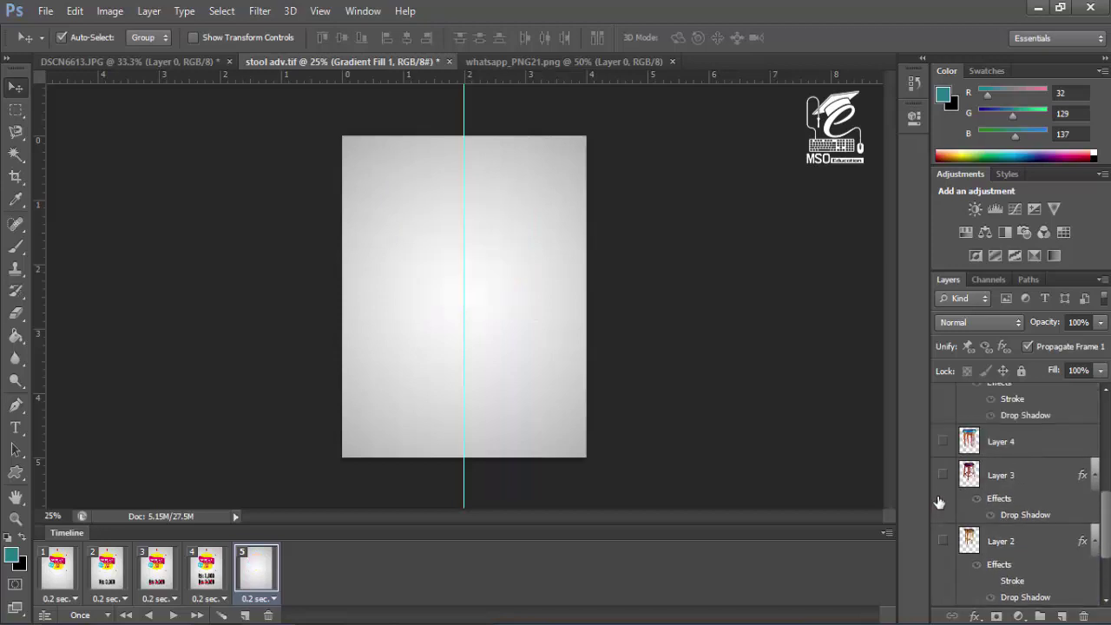
click(942, 477)
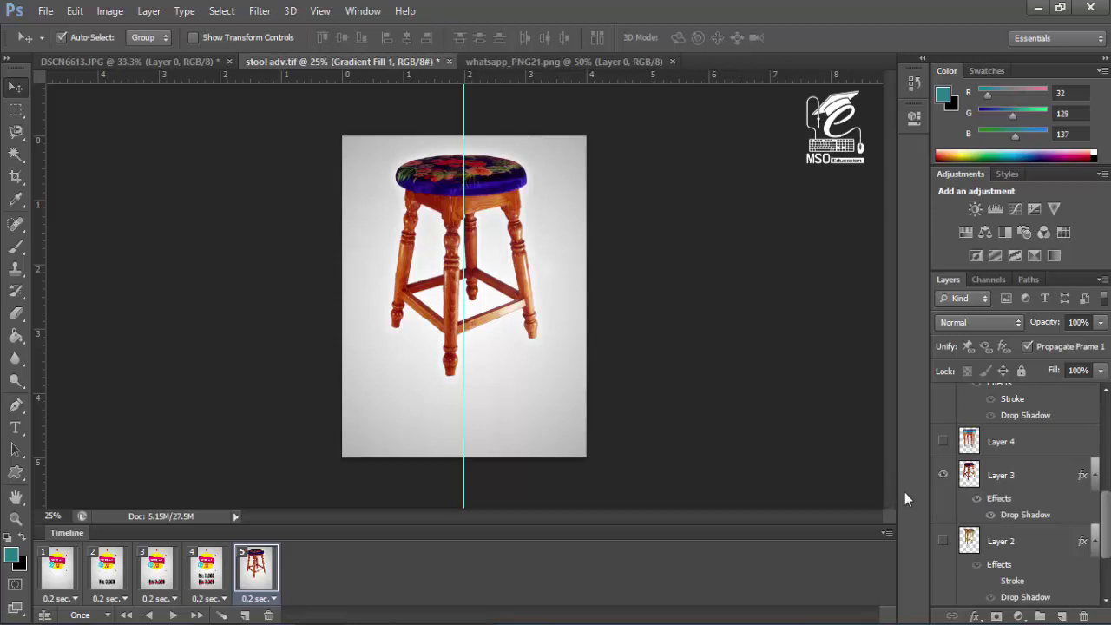
scroll(942, 499, down, 3)
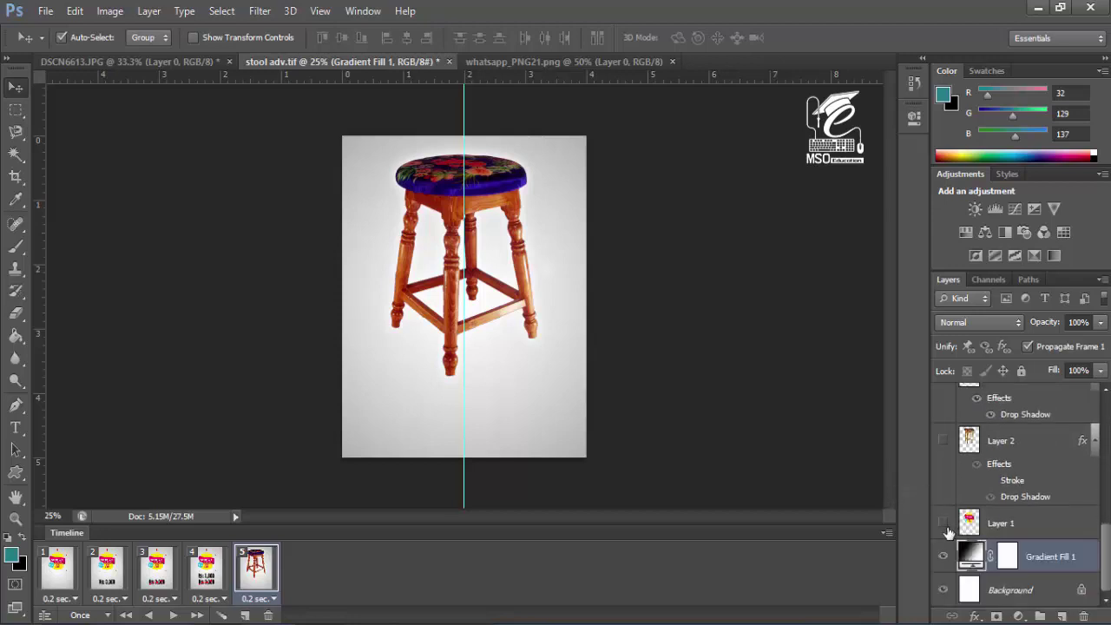
click(944, 525)
click(944, 524)
scroll(954, 521, up, 6)
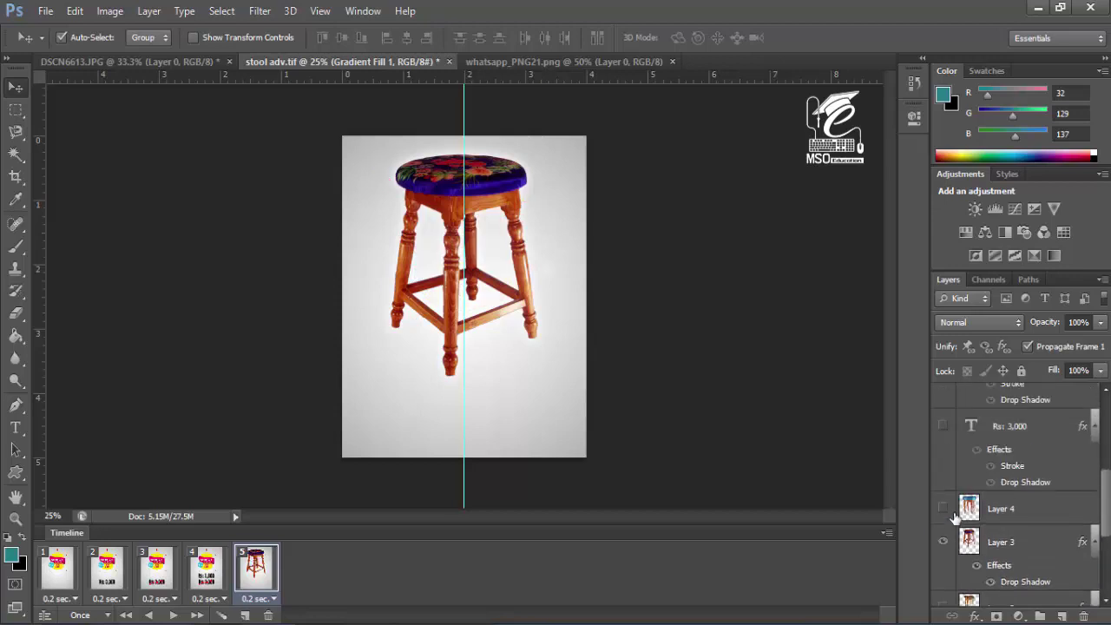
scroll(953, 501, up, 2)
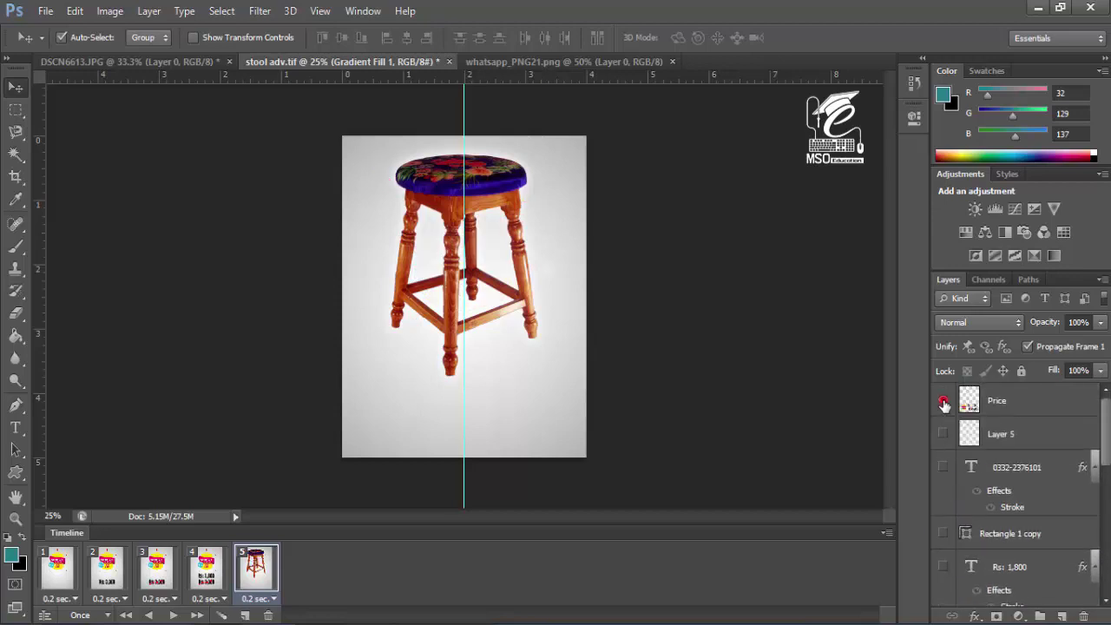
click(944, 402)
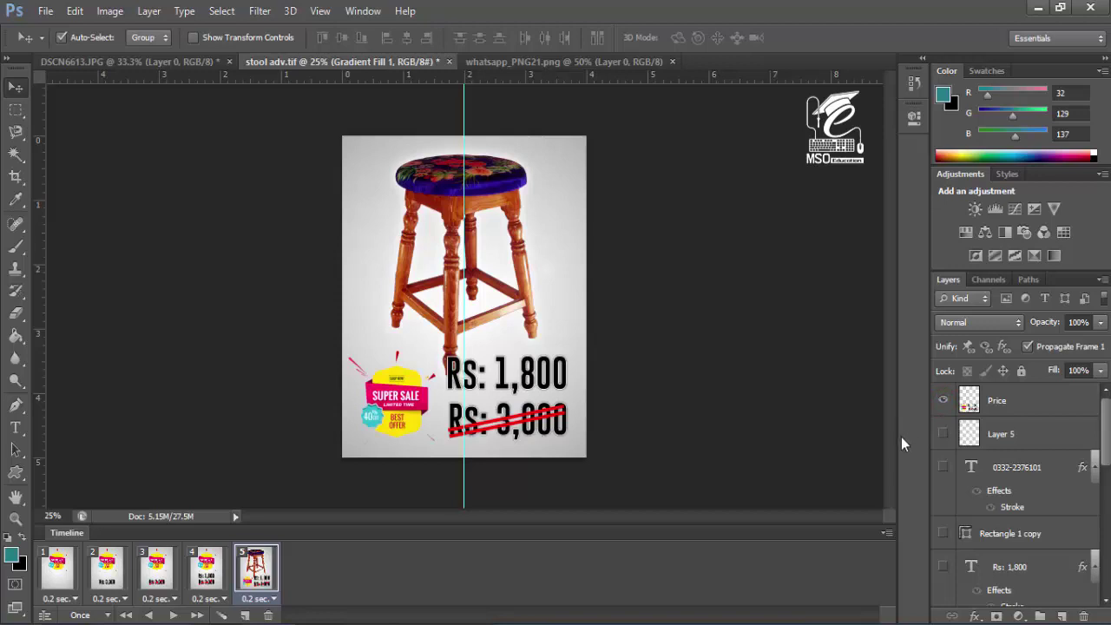
Add a sixth frame and show the Layer 2 stool in it instead of the Layer 3 stool
click(246, 615)
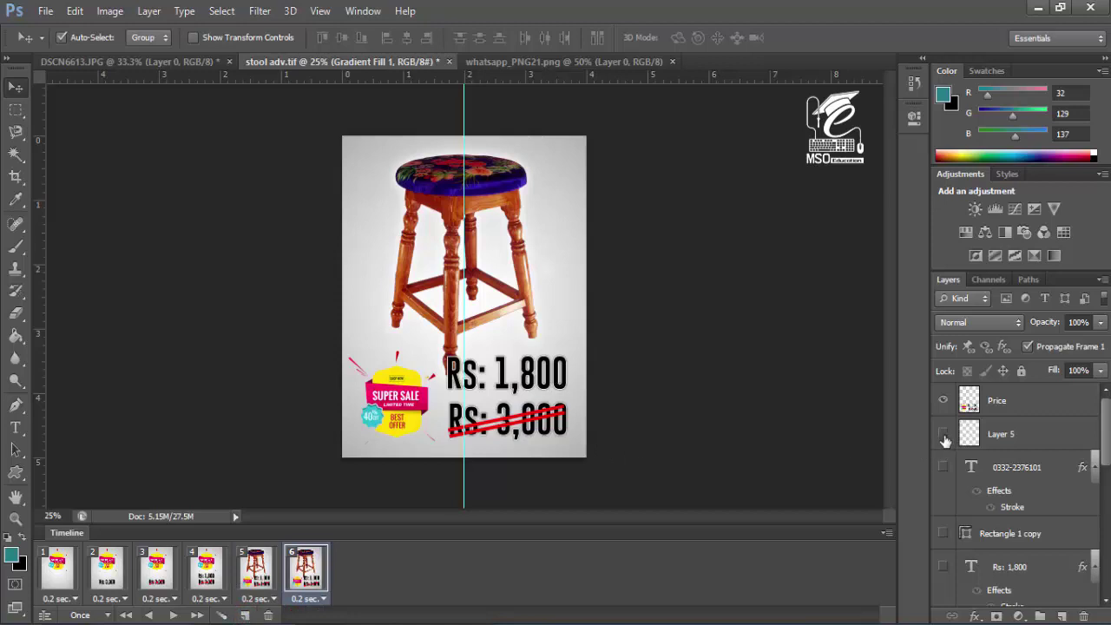
scroll(946, 441, down, 8)
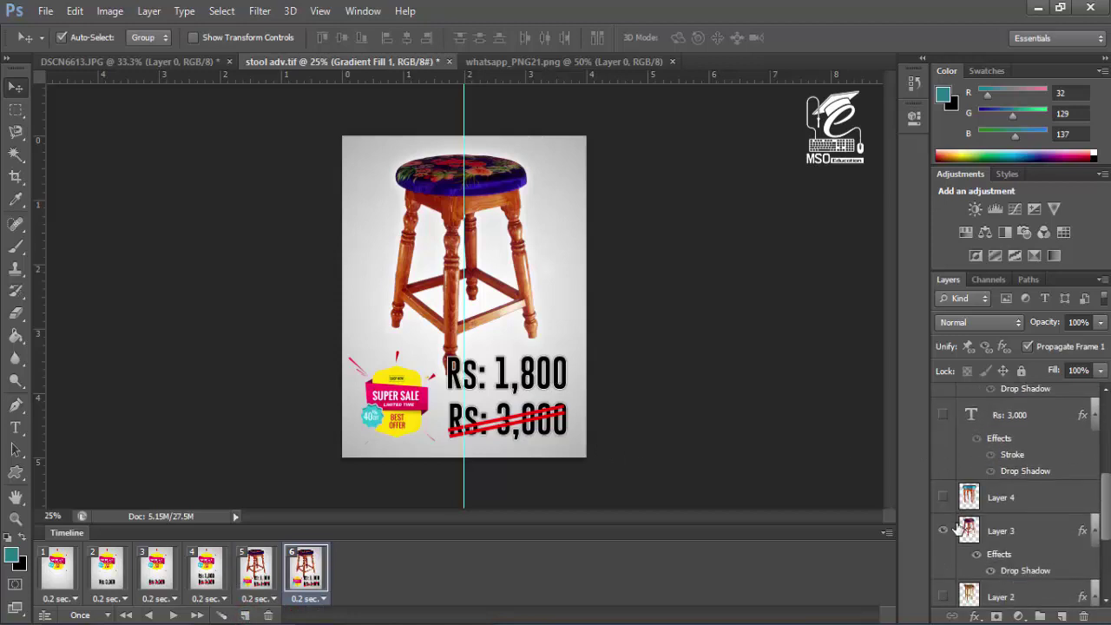
scroll(957, 547, down, 2)
click(942, 565)
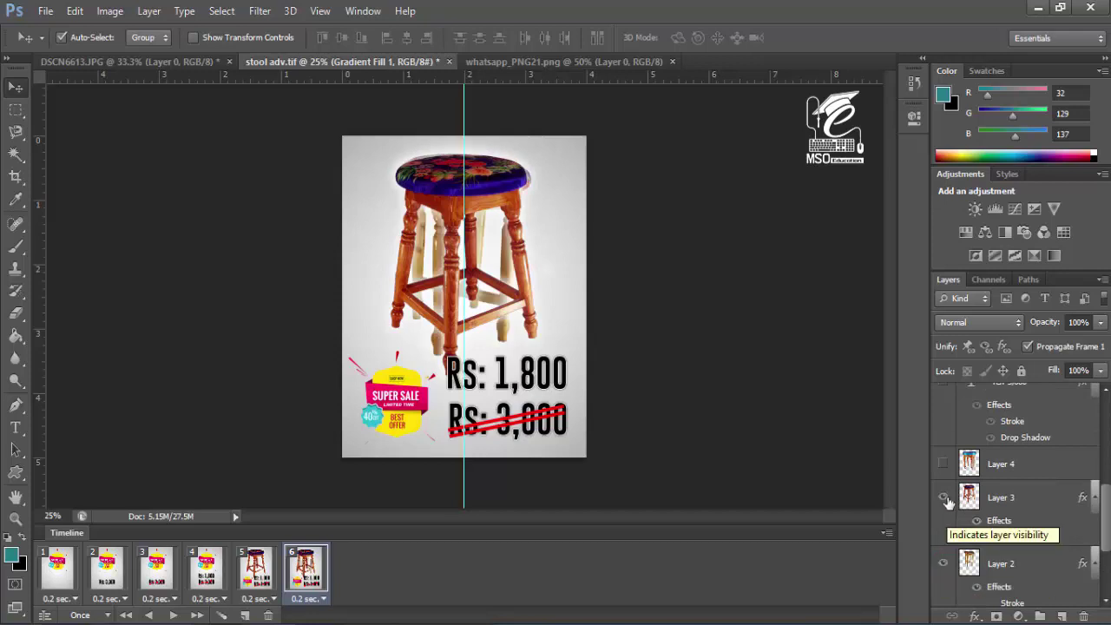
click(944, 498)
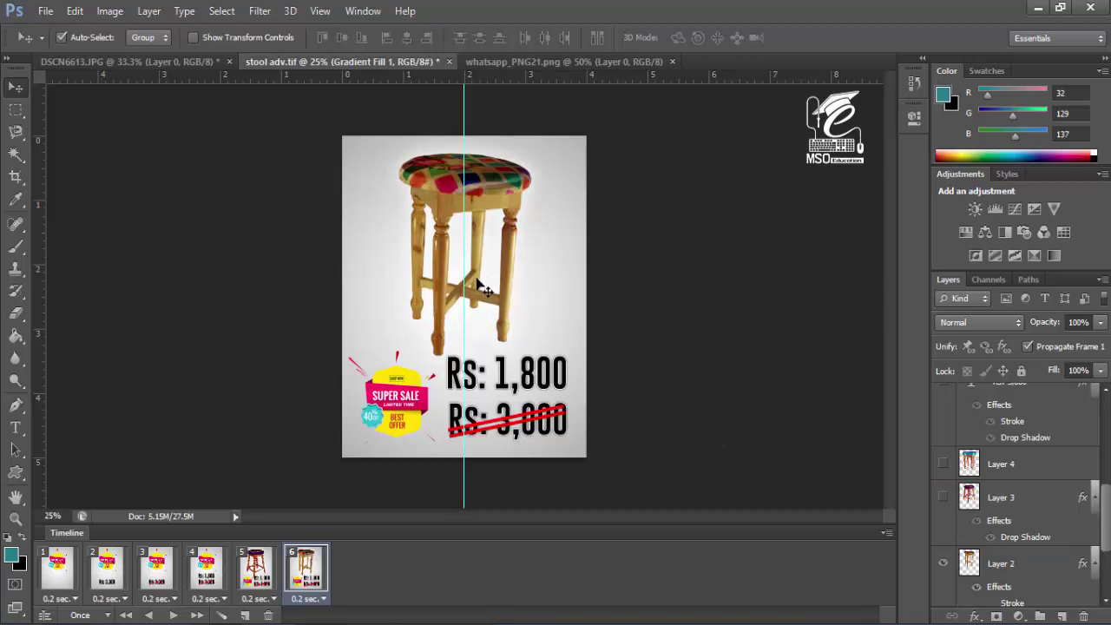
Add a seventh frame showing the Layer 4 stool instead of the Layer 2 stool, and select the Price layer
click(245, 617)
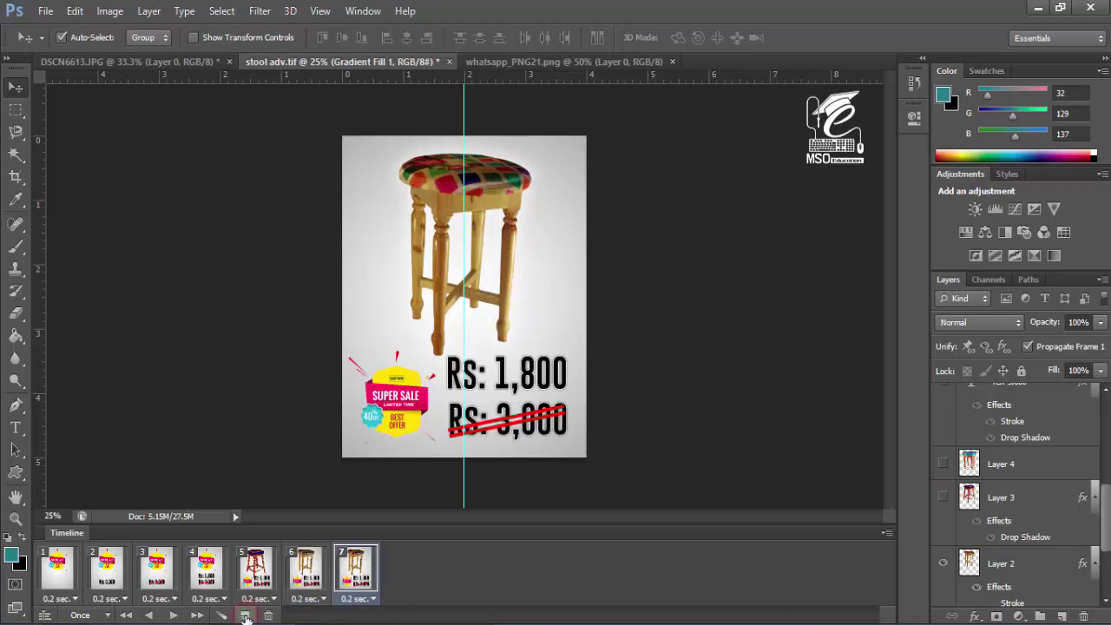
click(943, 564)
click(944, 464)
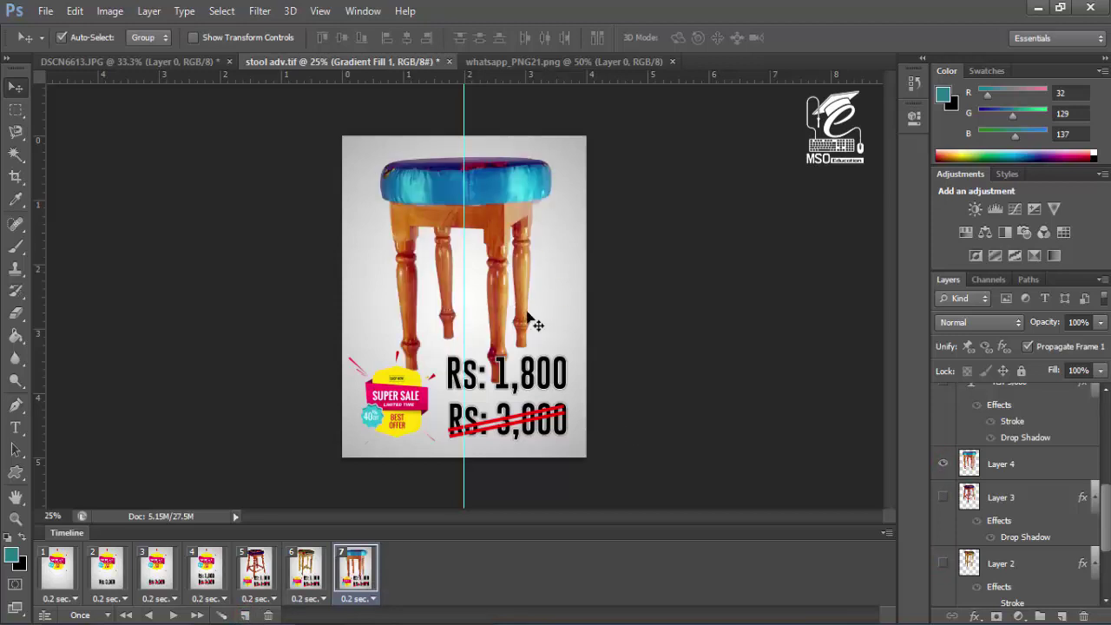
click(514, 394)
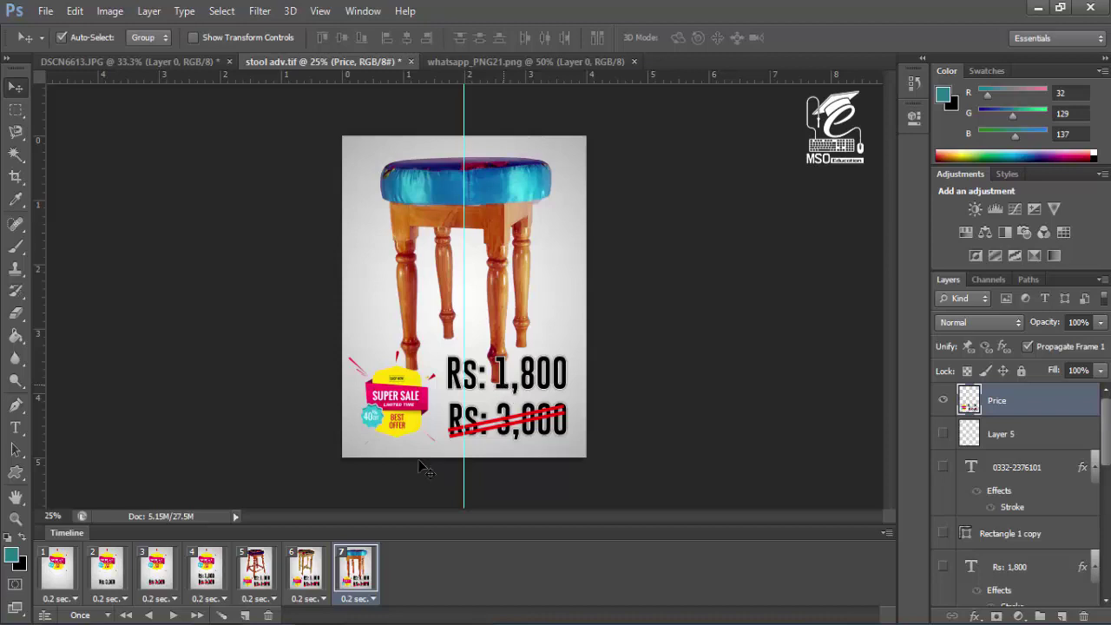
Set frame 5's delay to 0.2 seconds and the delays of frames 6 and 7 to 1.0 second, previewing the animation before and after
click(174, 615)
click(264, 584)
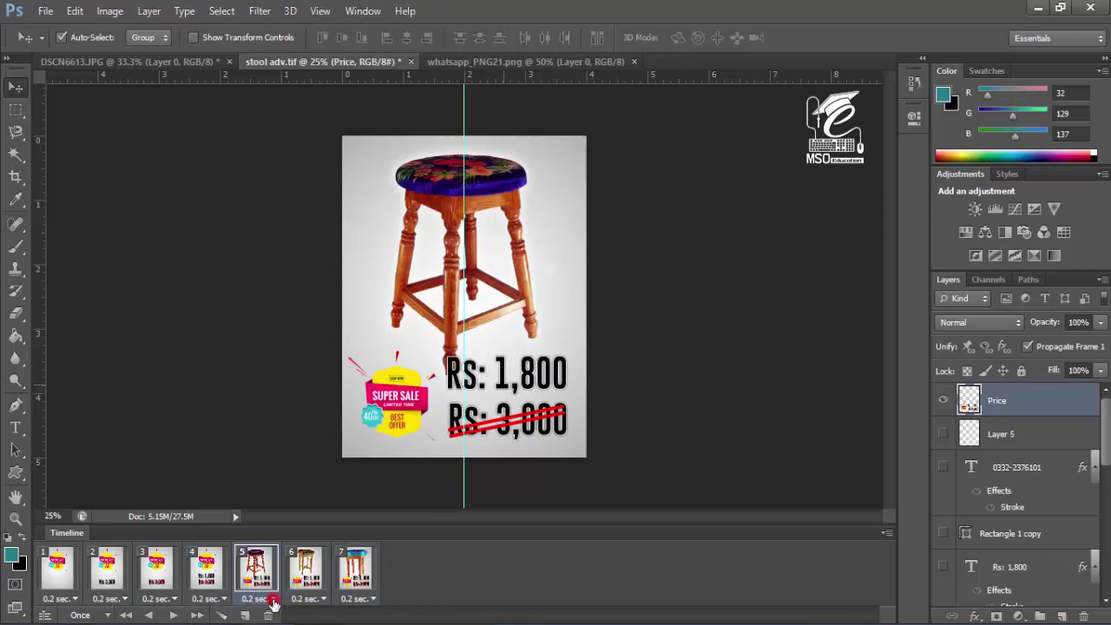
click(272, 601)
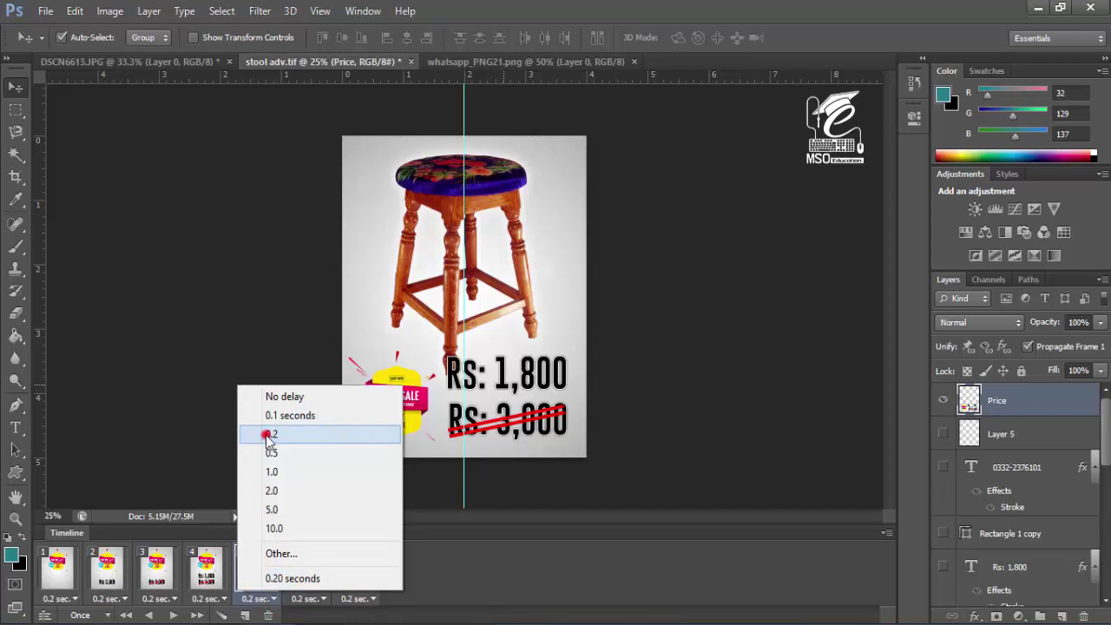
click(269, 434)
click(307, 599)
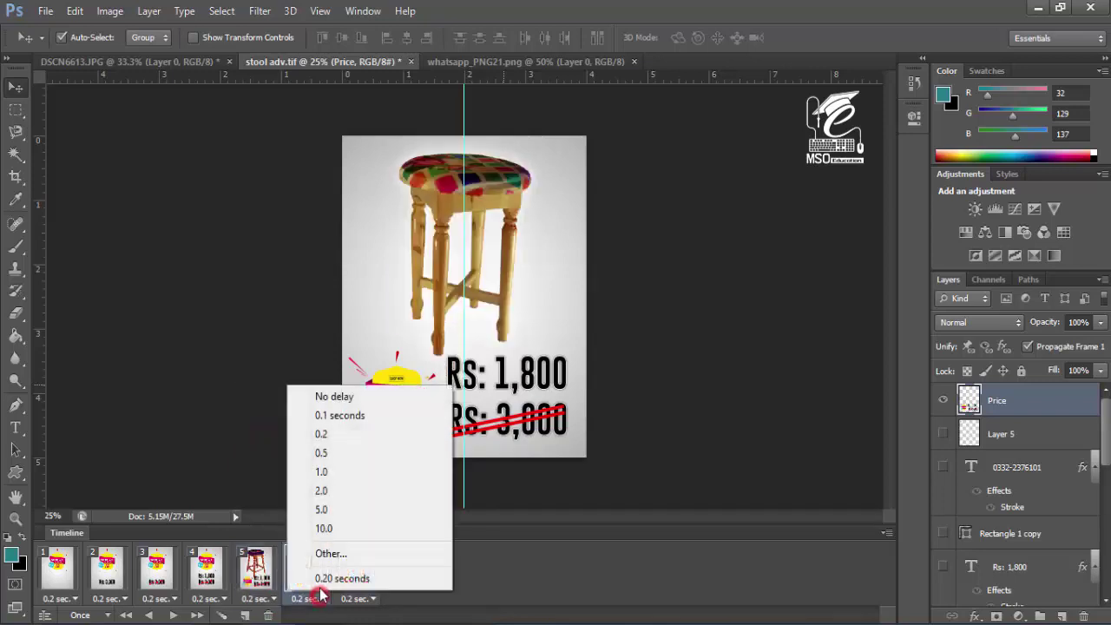
click(323, 474)
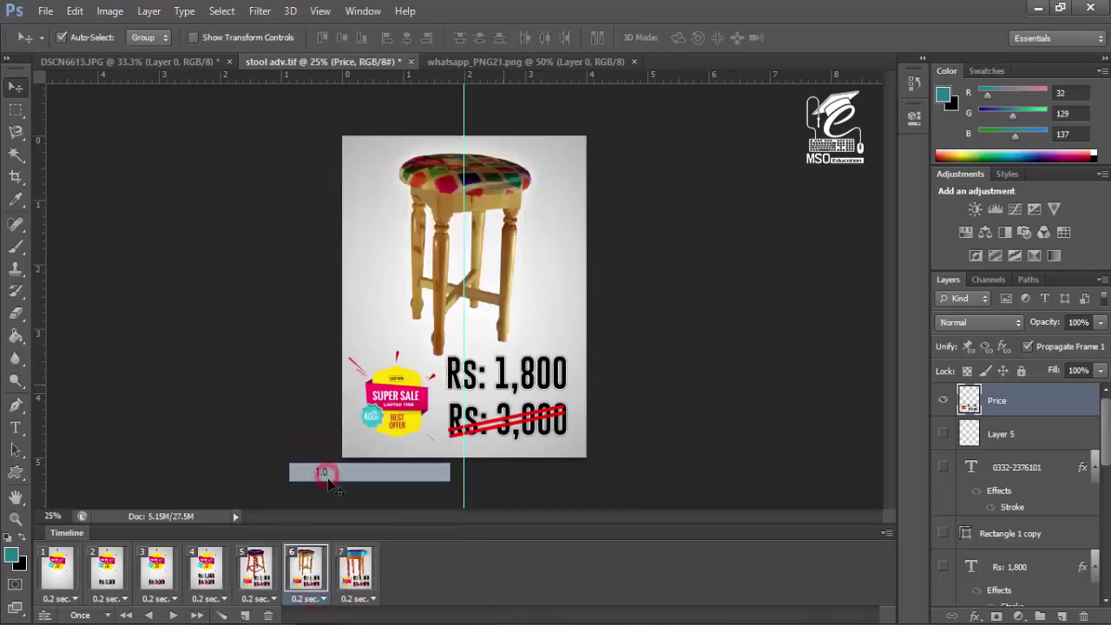
click(358, 599)
click(369, 476)
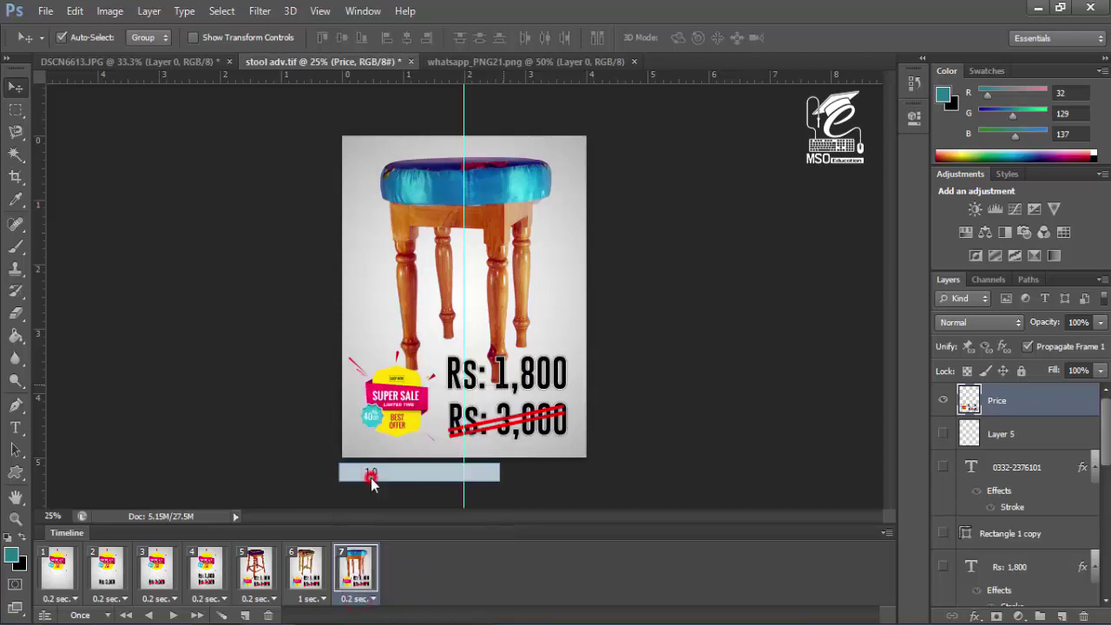
click(174, 614)
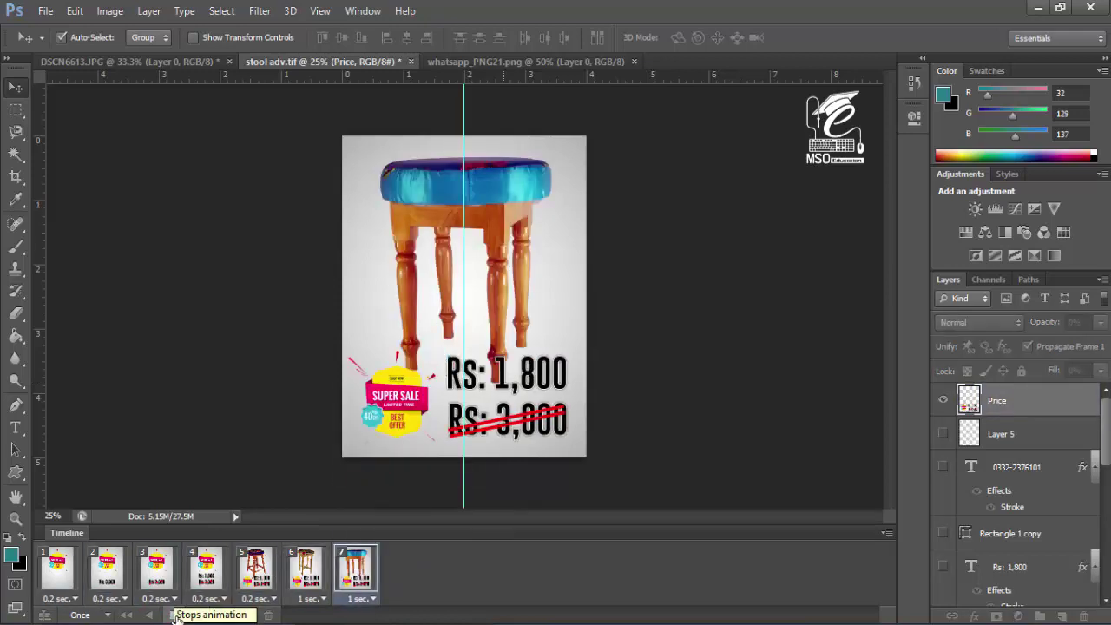
Set the delays of frames 6 and 7 to 0.5 seconds each
click(312, 599)
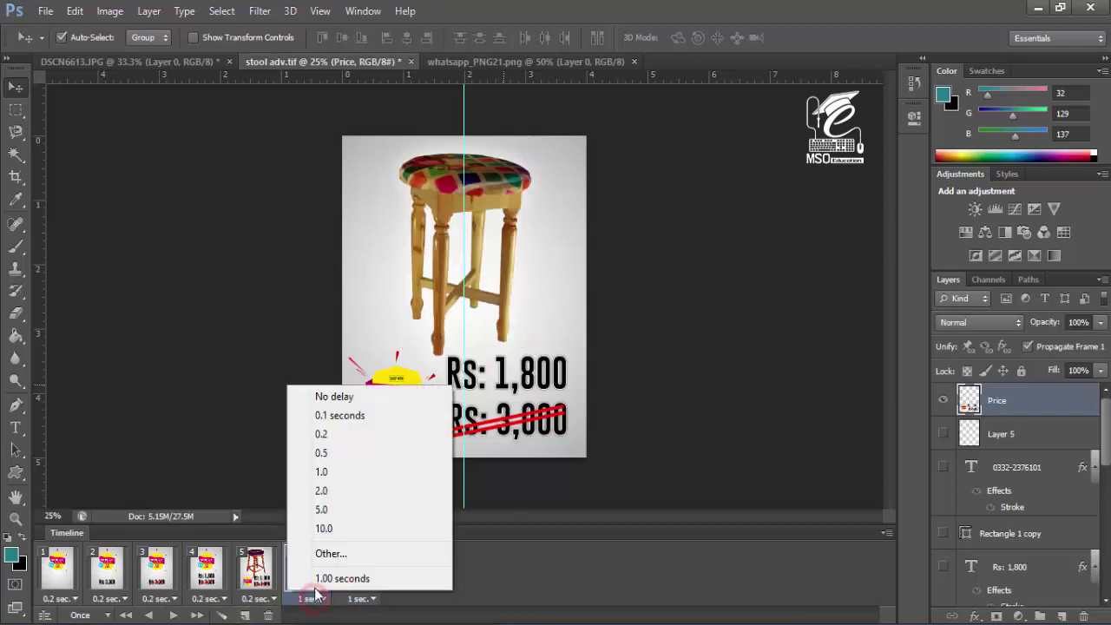
click(330, 459)
click(359, 599)
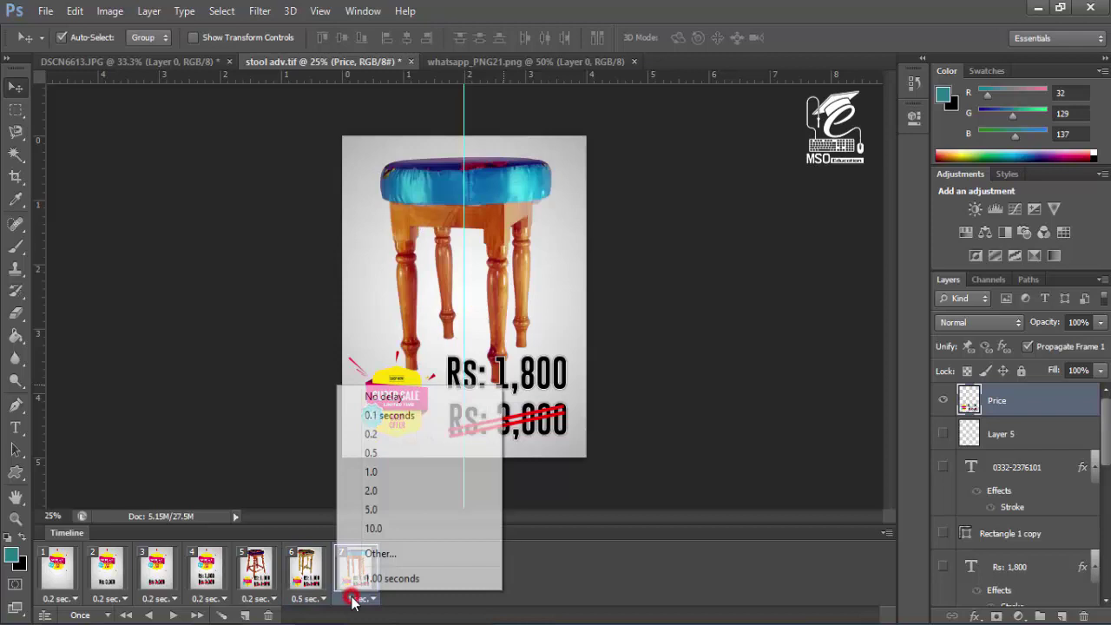
click(374, 453)
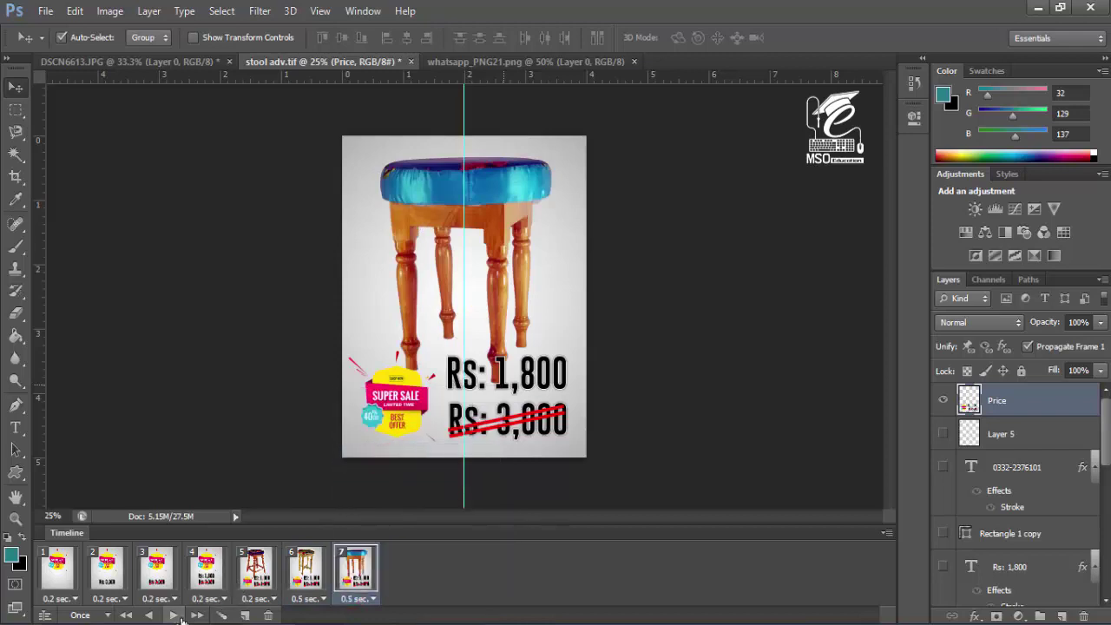
click(151, 616)
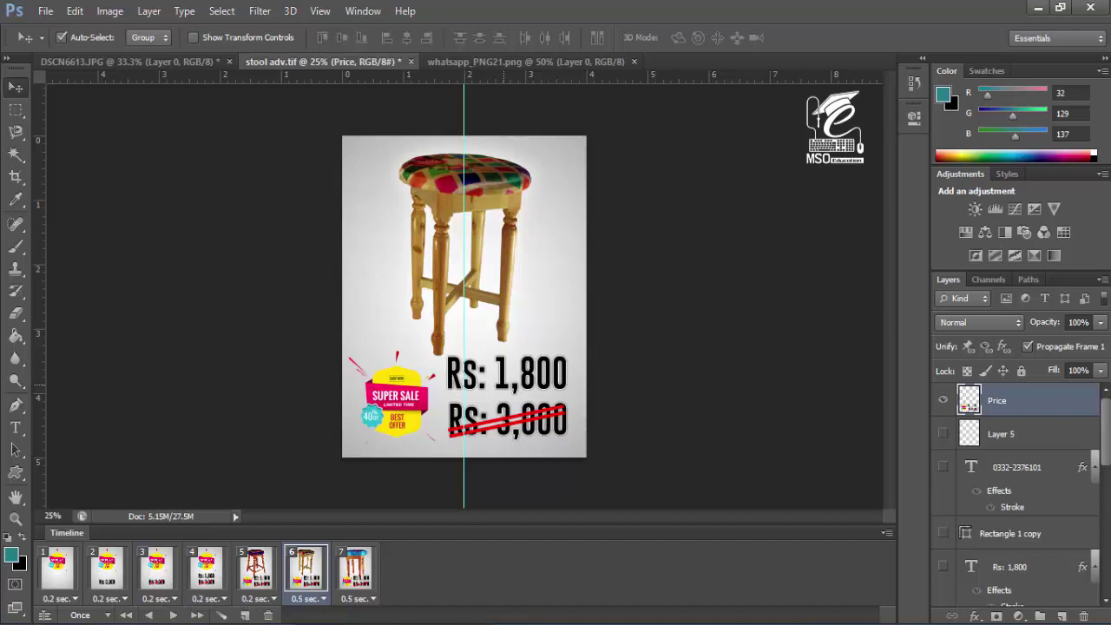
Set frame 5's delay to 0.5 seconds and frame 4's to 1 second, and play the animation from the first frame
click(257, 586)
click(206, 589)
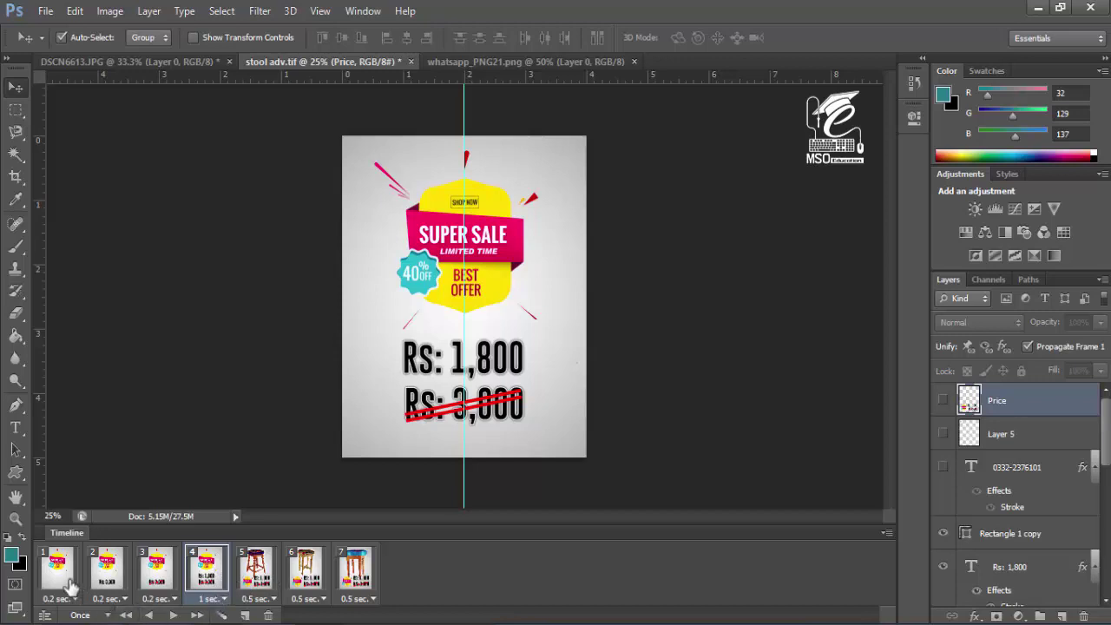
click(125, 615)
click(172, 614)
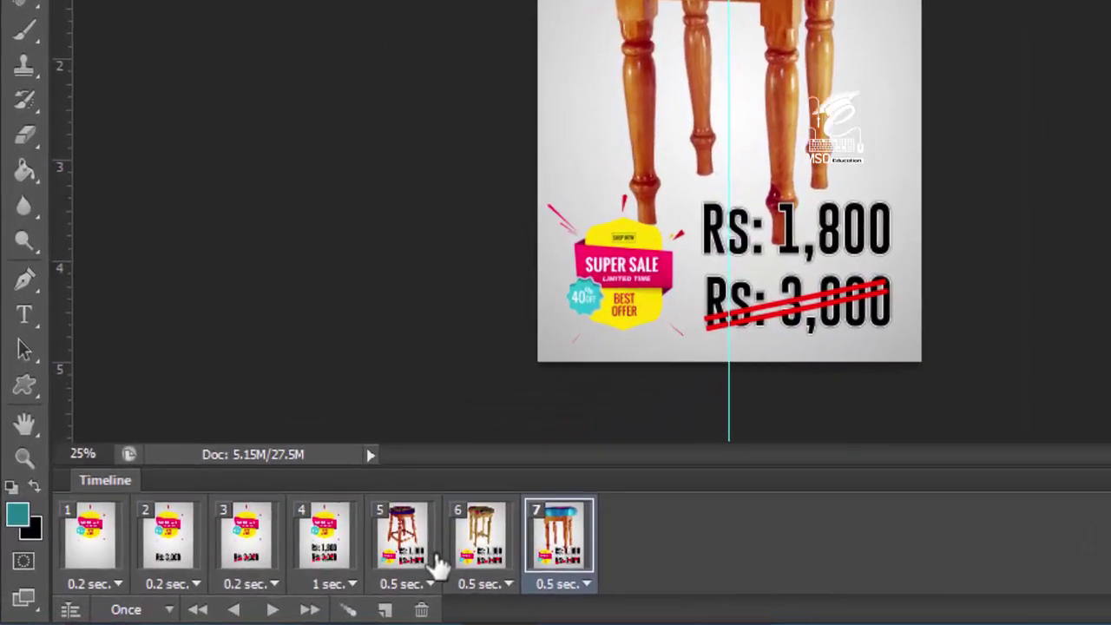
Tween frames 5 and 6 with 3 added frames, using all layers and the position, opacity and effects parameters
ctrl+click(470, 550)
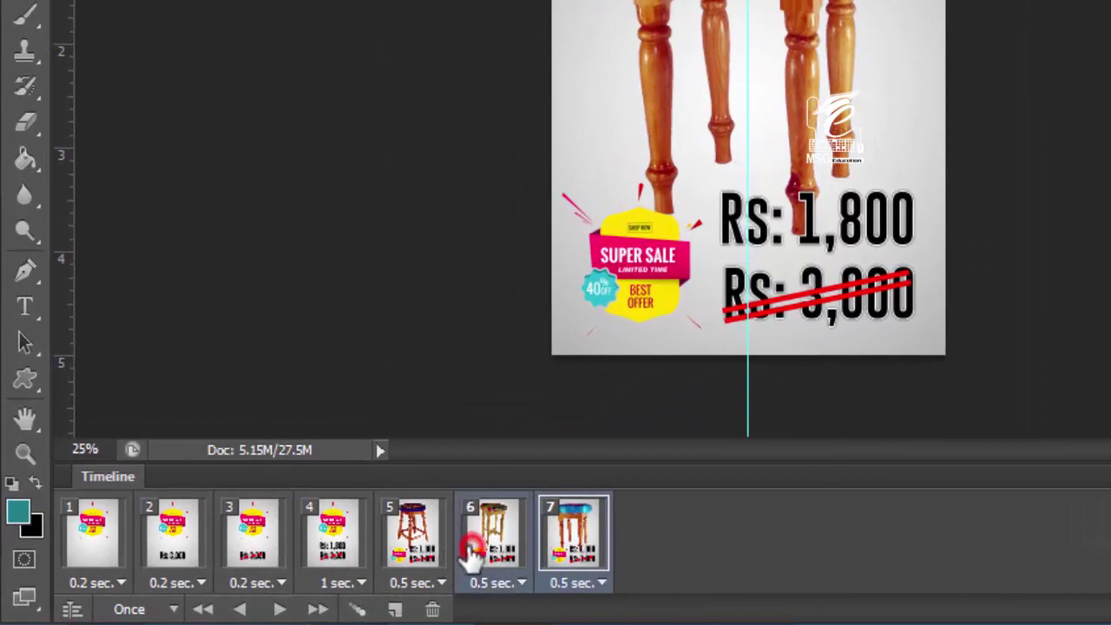
click(424, 552)
ctrl+click(476, 549)
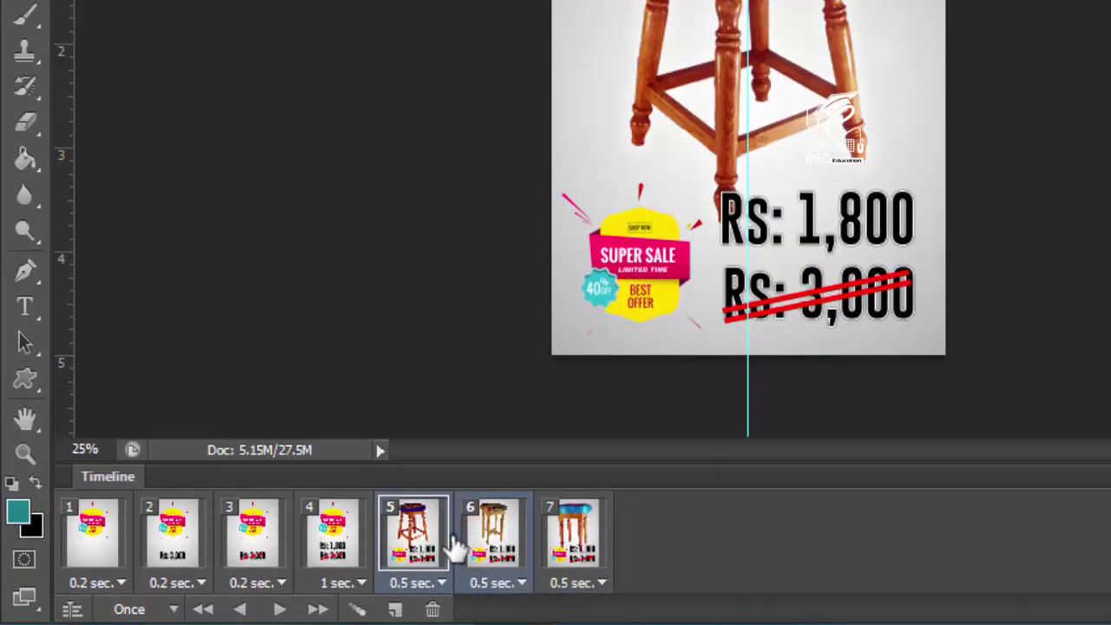
click(423, 542)
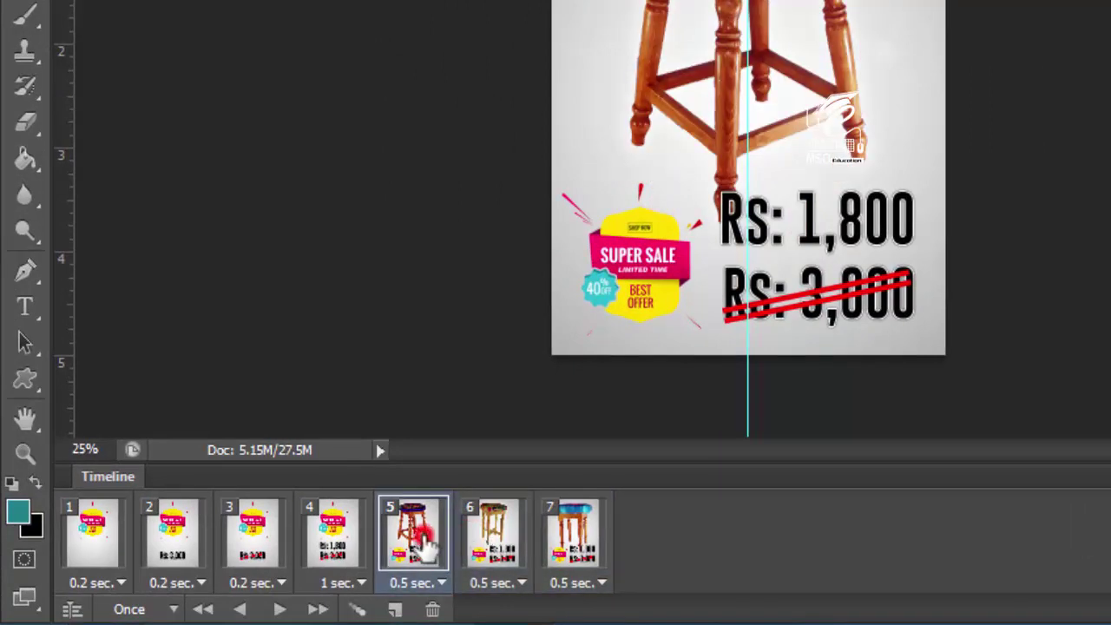
ctrl+click(491, 548)
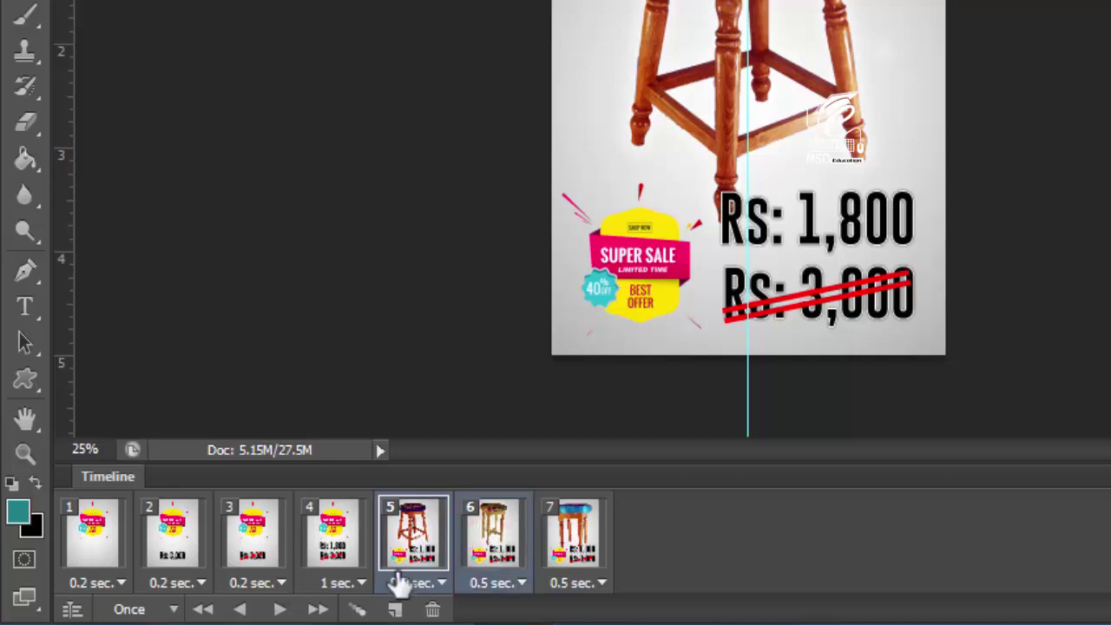
click(357, 611)
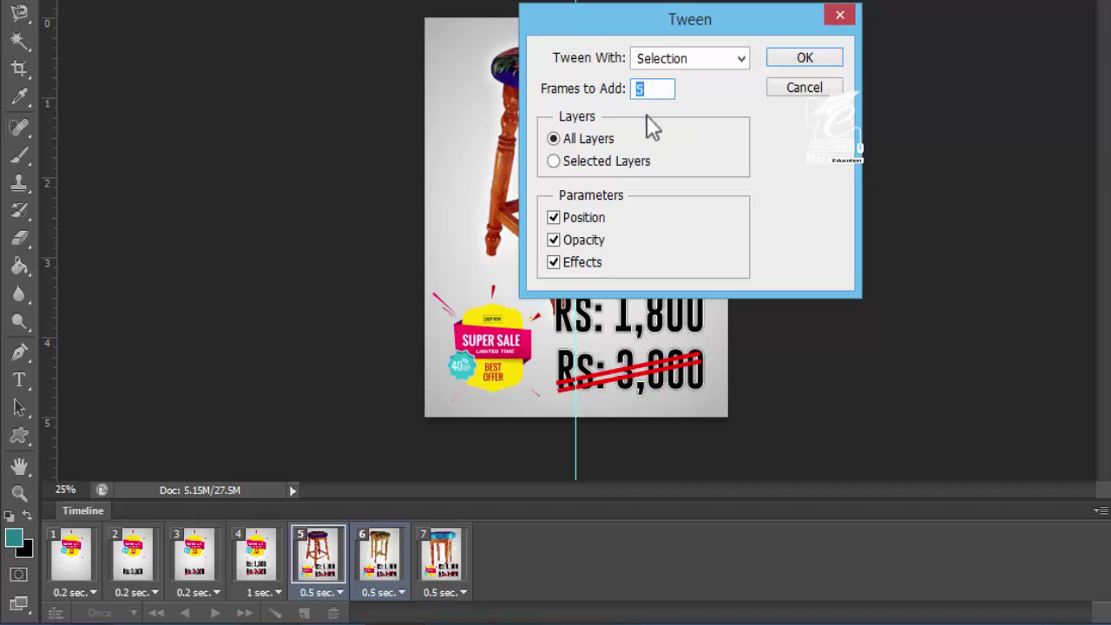
click(806, 59)
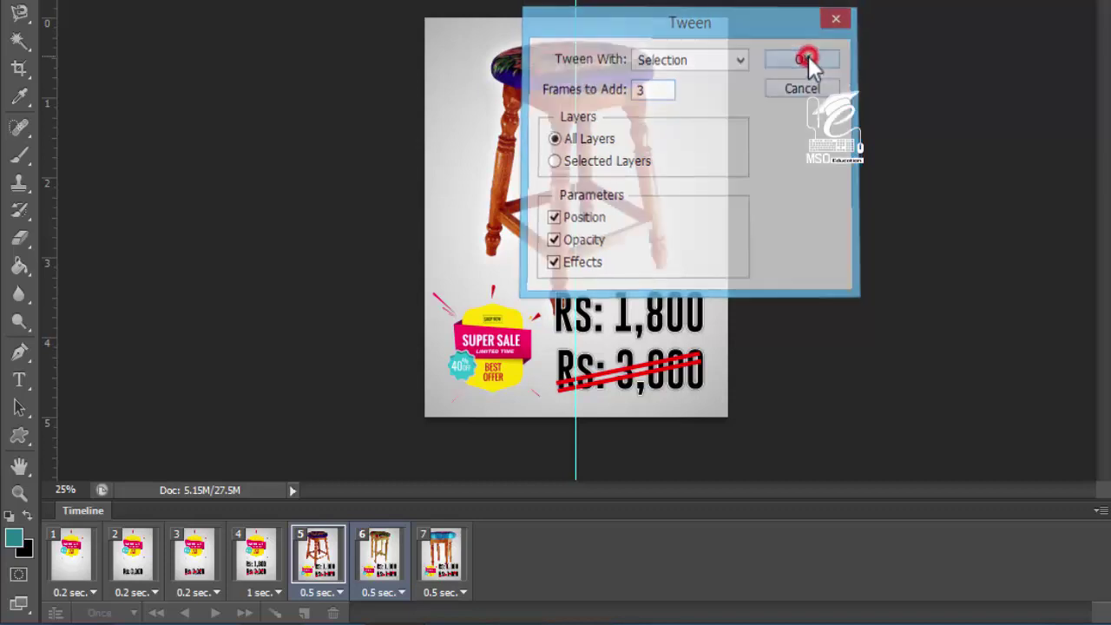
Preview the tweened animation from frame 1 and again from frame 5
click(71, 556)
click(216, 613)
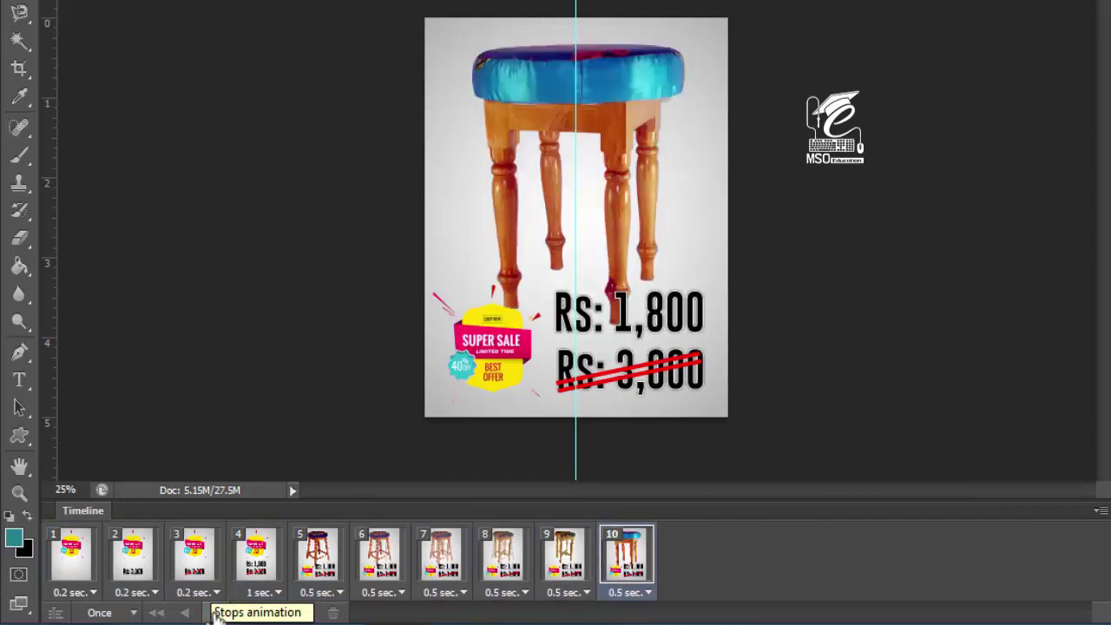
click(318, 560)
click(217, 613)
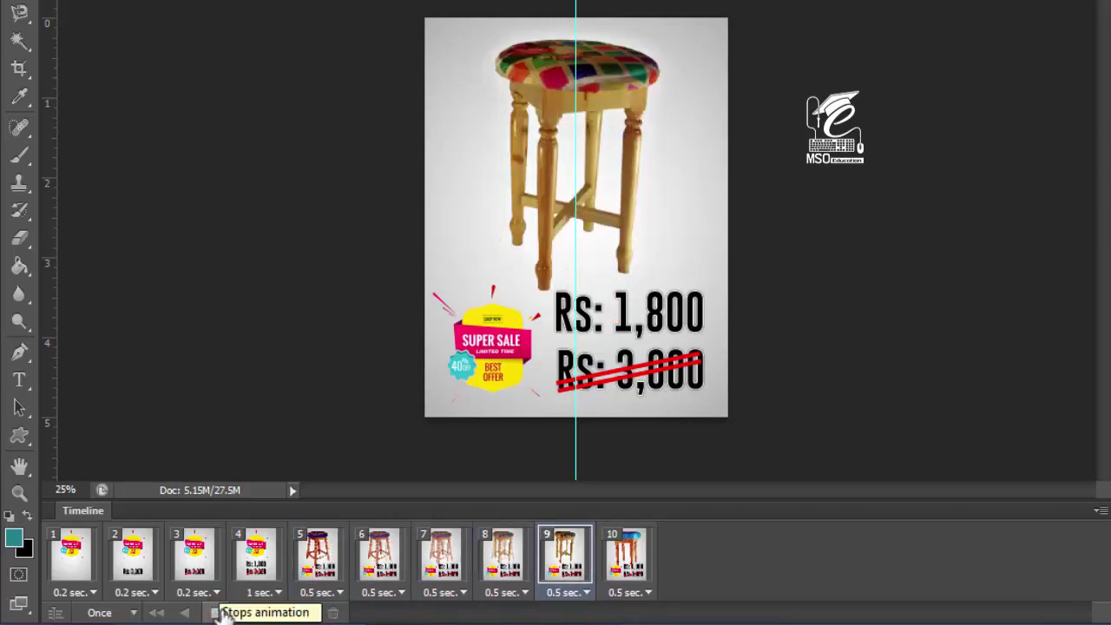
Delete the three tweened frames between the Layer 3 stool frame and the Layer 2 stool frame
click(387, 583)
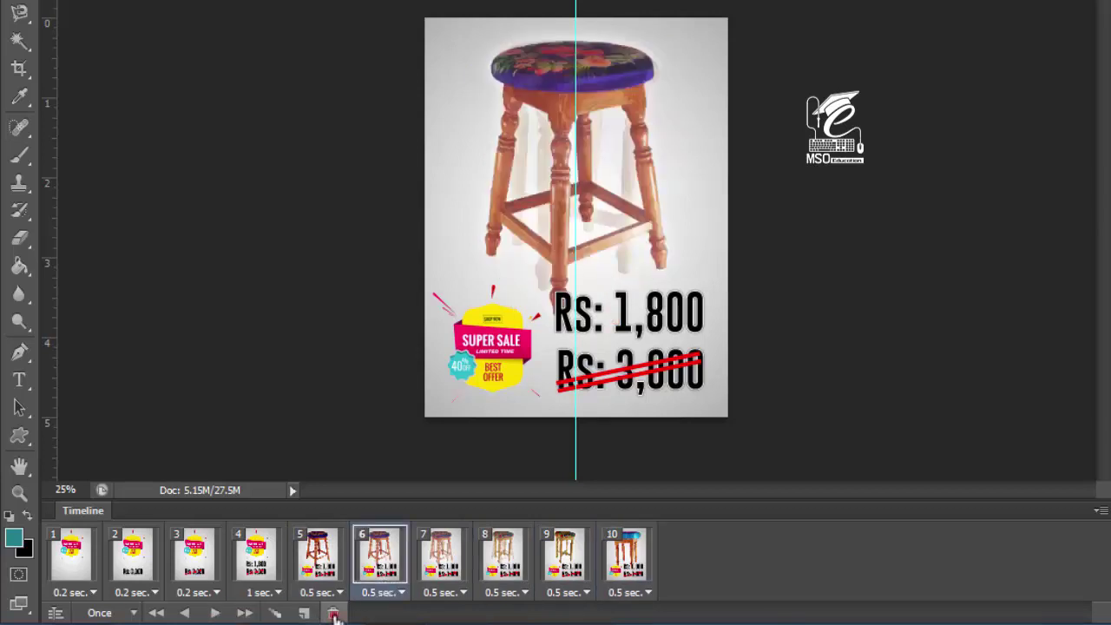
click(334, 615)
click(658, 158)
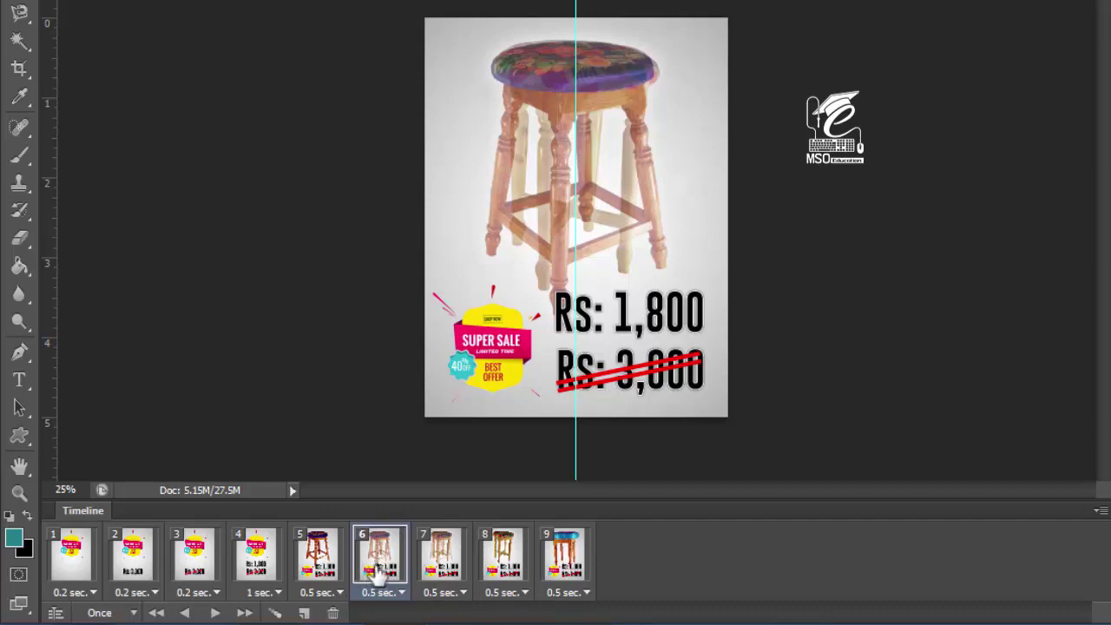
click(455, 558)
click(502, 566)
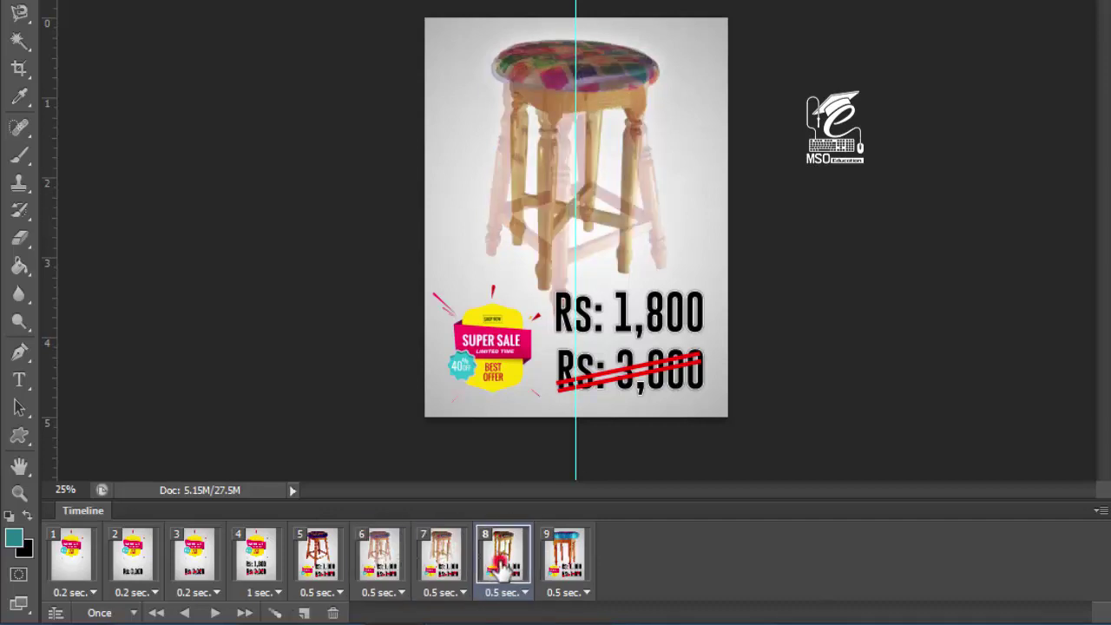
click(378, 568)
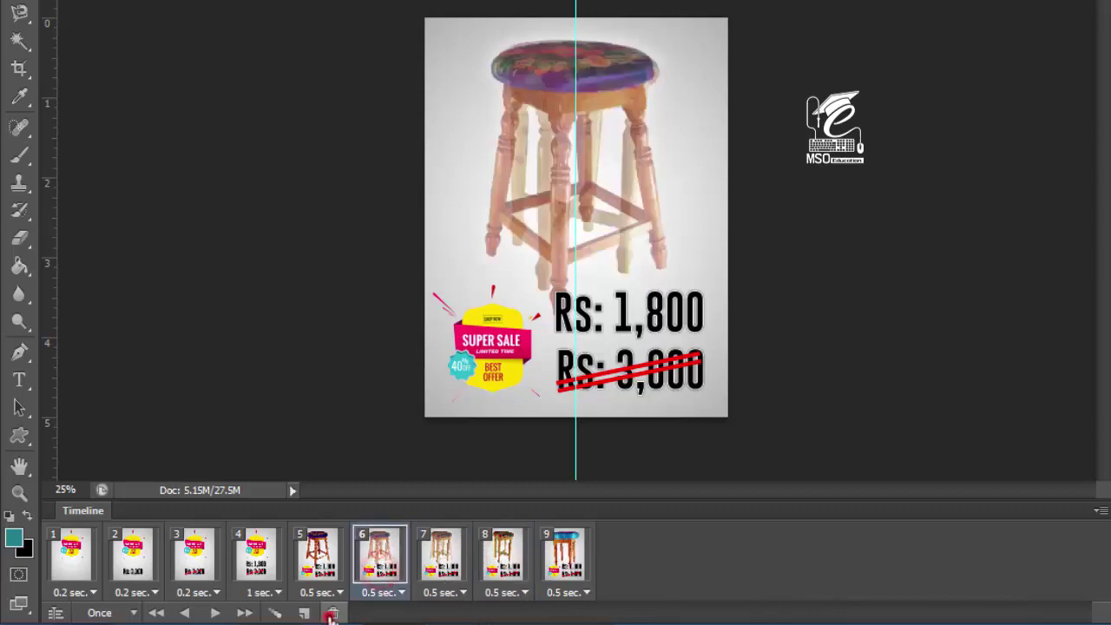
click(330, 614)
click(637, 161)
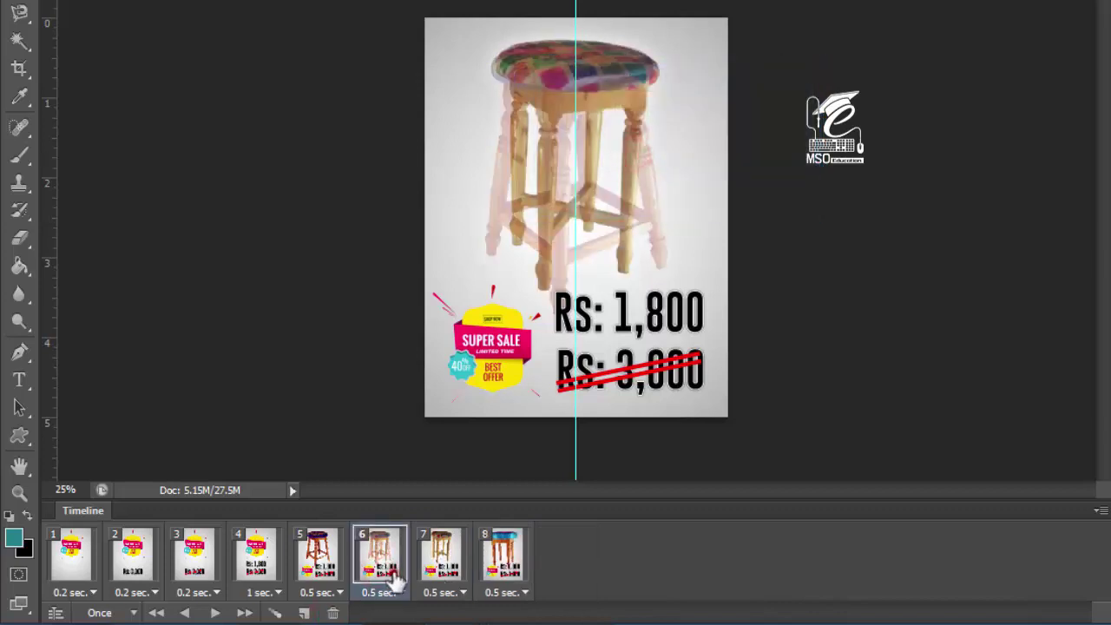
click(333, 613)
click(639, 163)
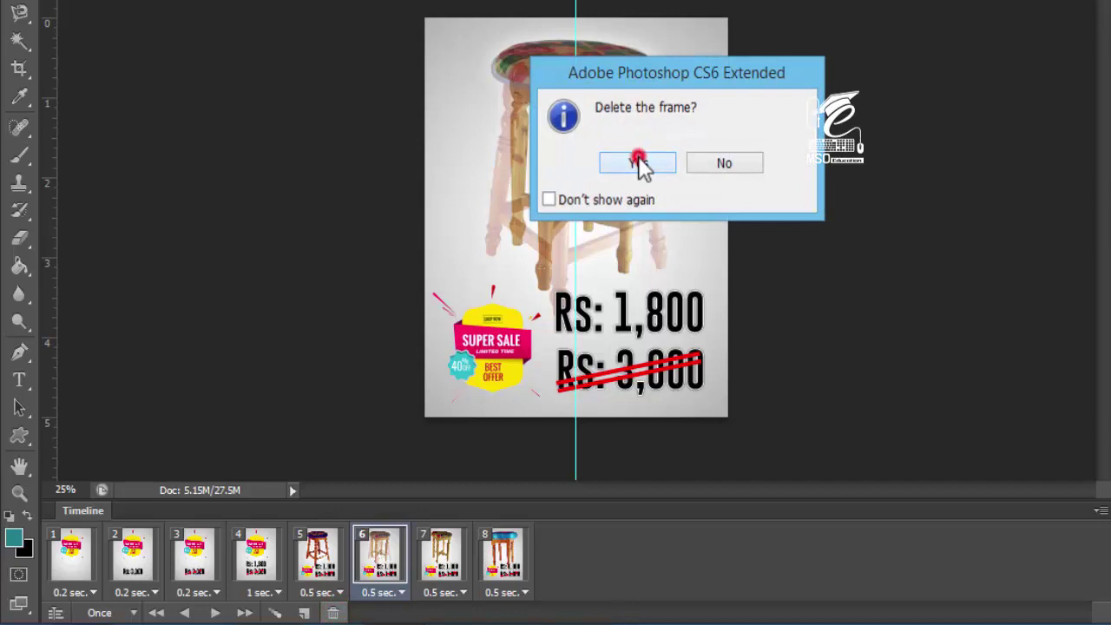
Play the seven-frame animation twice with its looping option left at Once
click(439, 564)
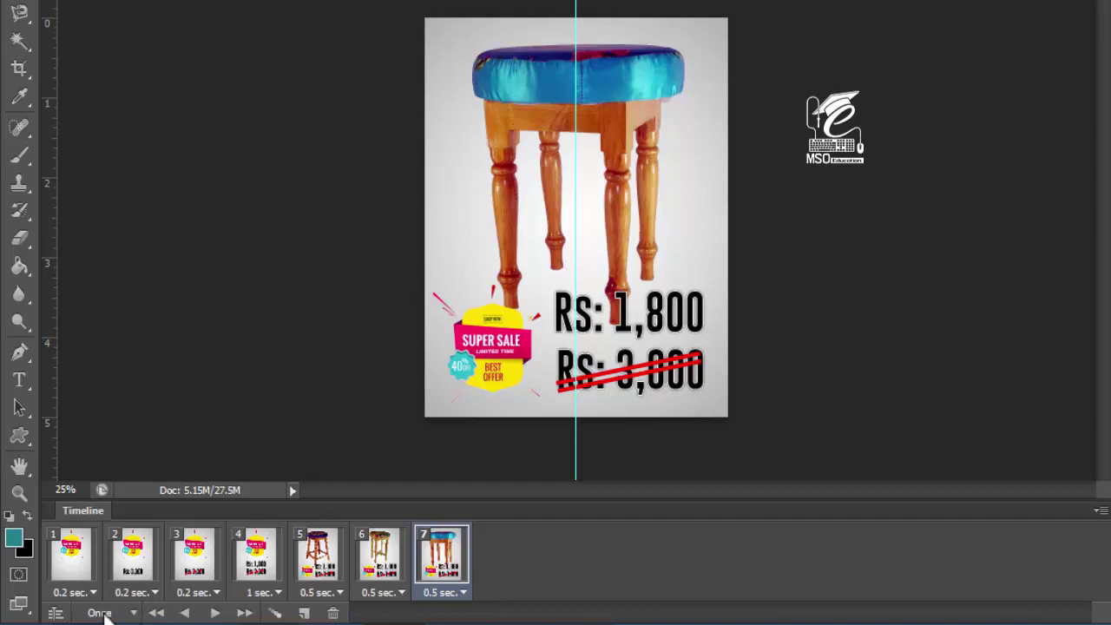
click(73, 568)
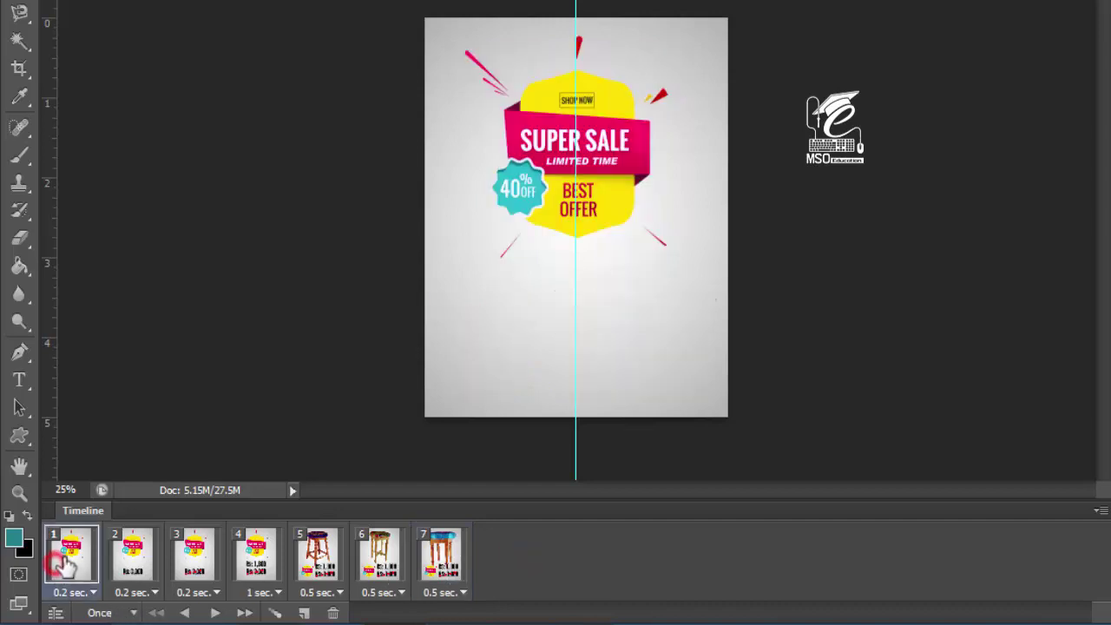
click(132, 613)
click(543, 581)
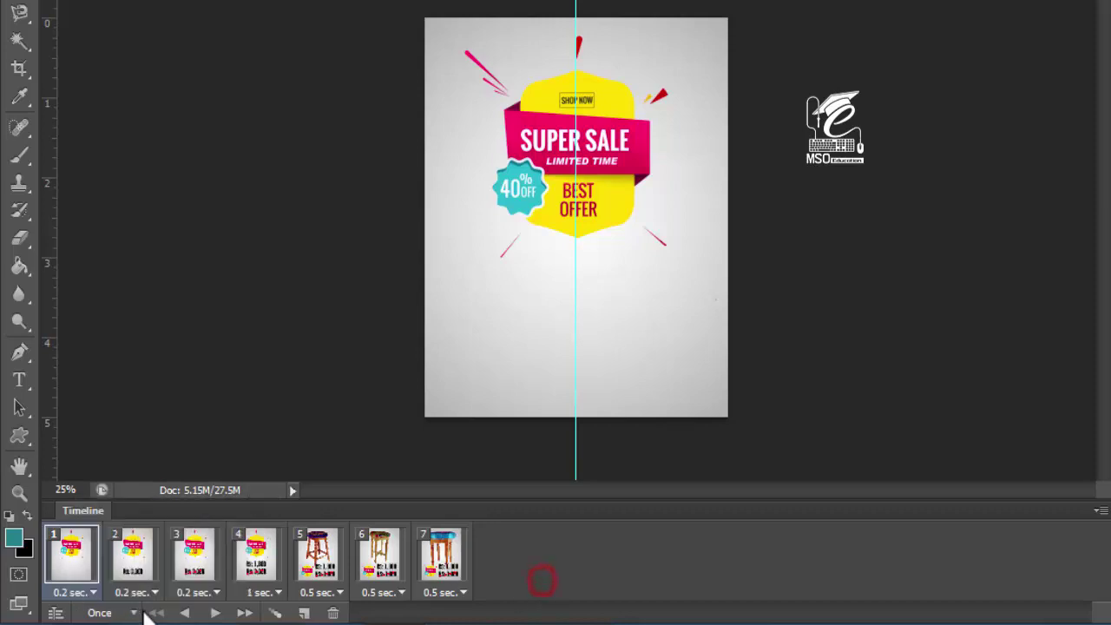
click(208, 612)
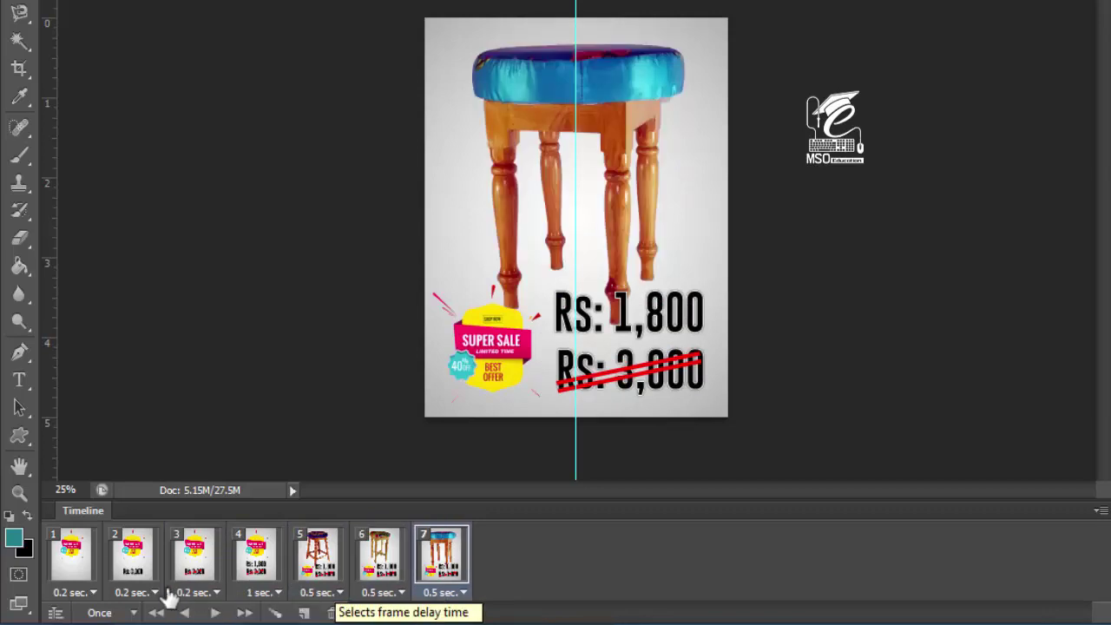
click(215, 613)
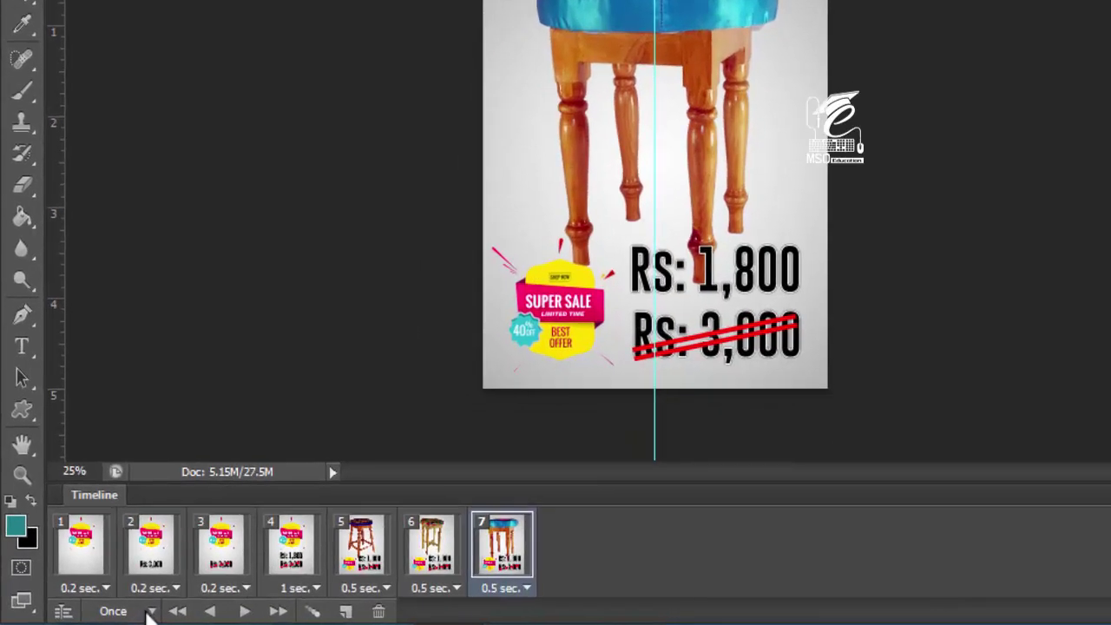
Set the animation's looping to Forever, play it, and stop the playback
click(133, 611)
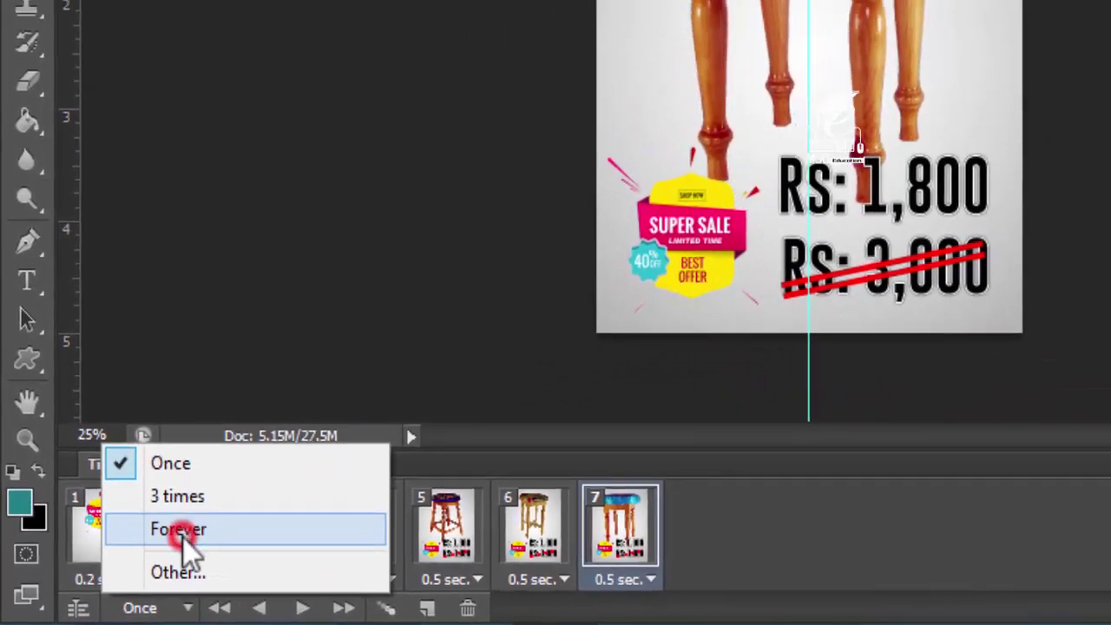
click(204, 521)
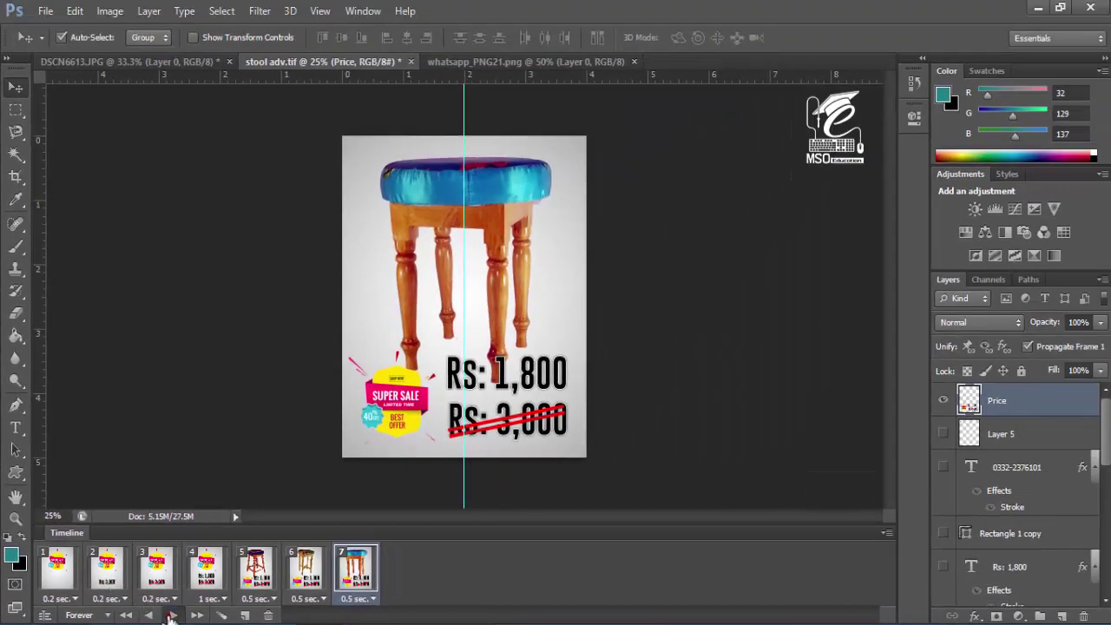
click(171, 615)
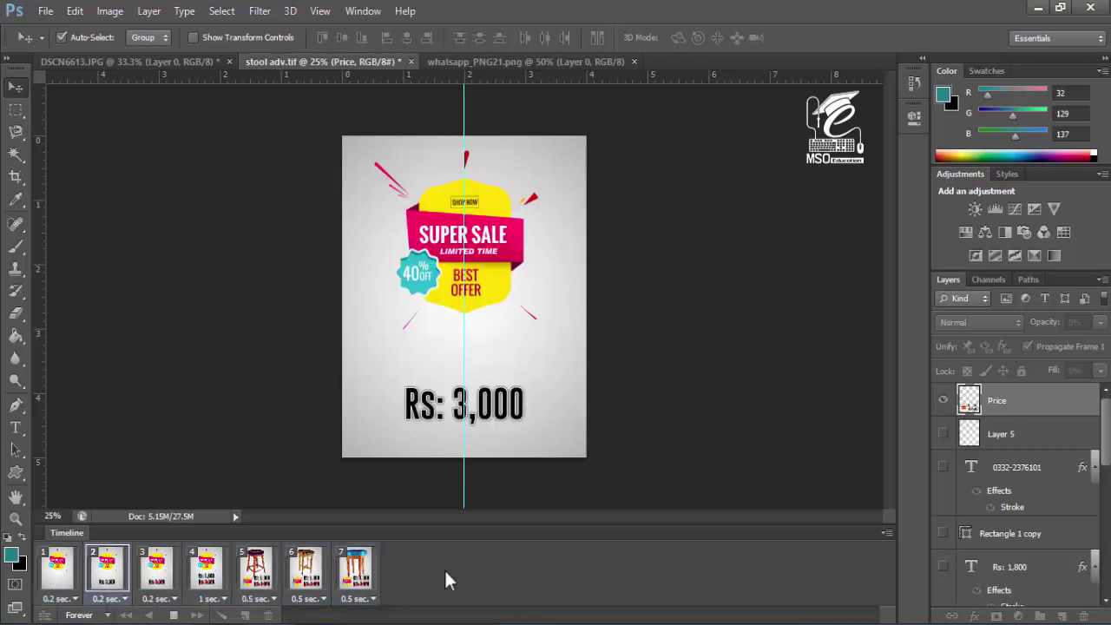
click(174, 617)
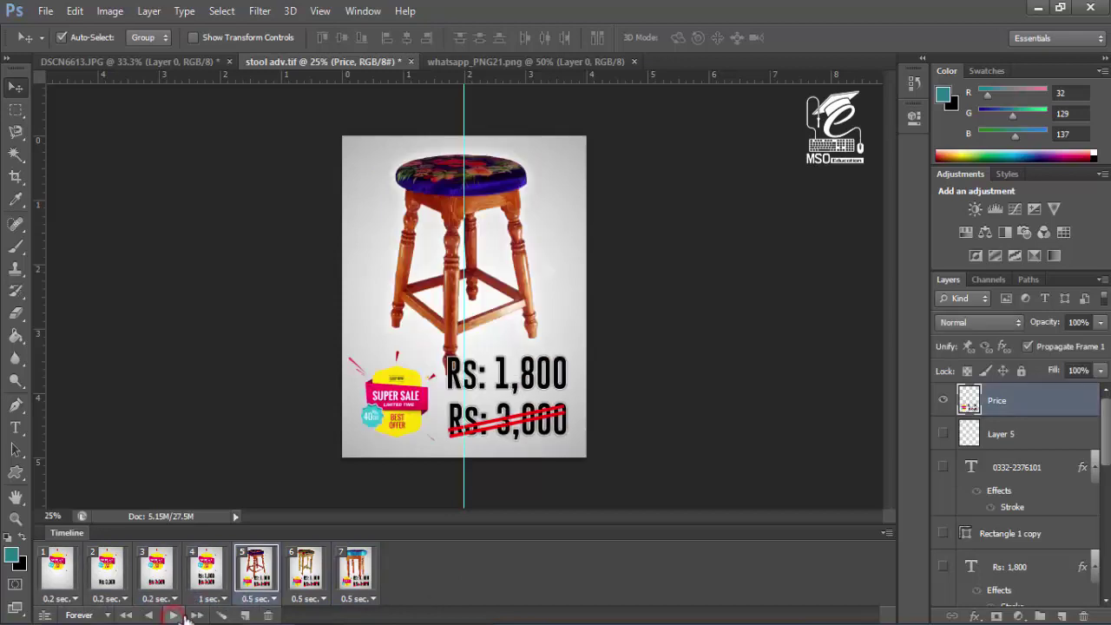
Check frames 1 to 4 one by one and set frame 4's delay to 0.8 seconds
click(45, 577)
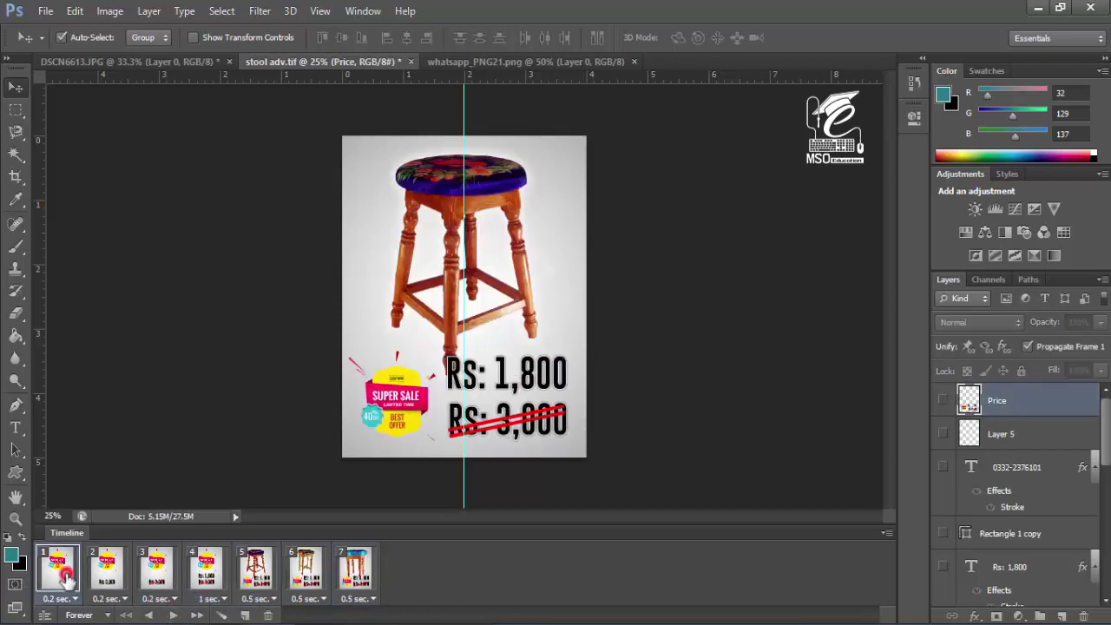
click(111, 577)
click(138, 577)
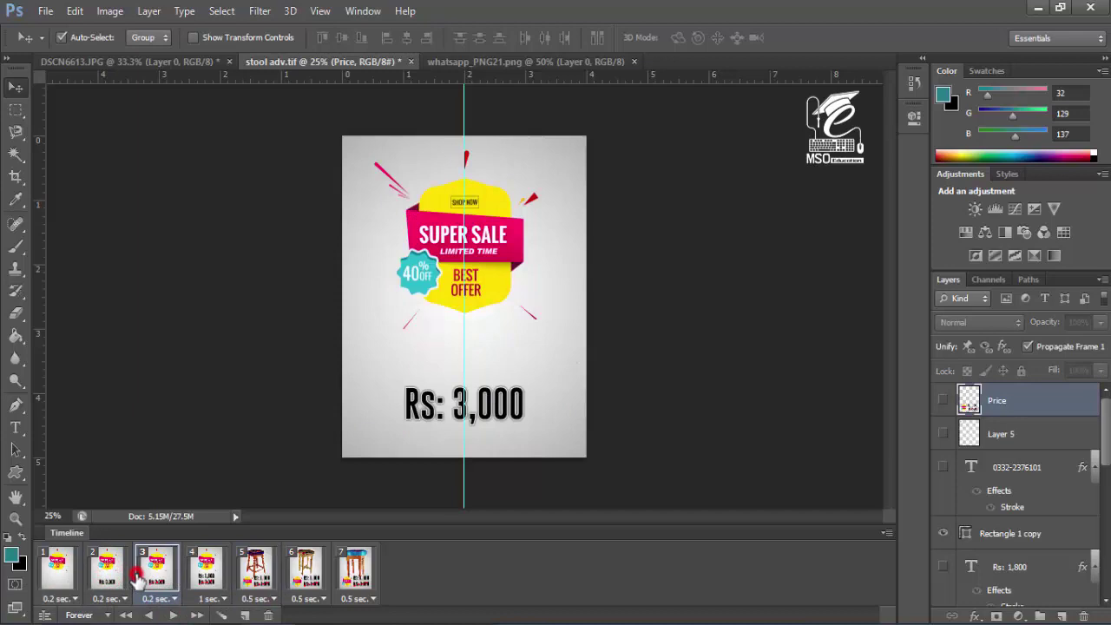
click(205, 577)
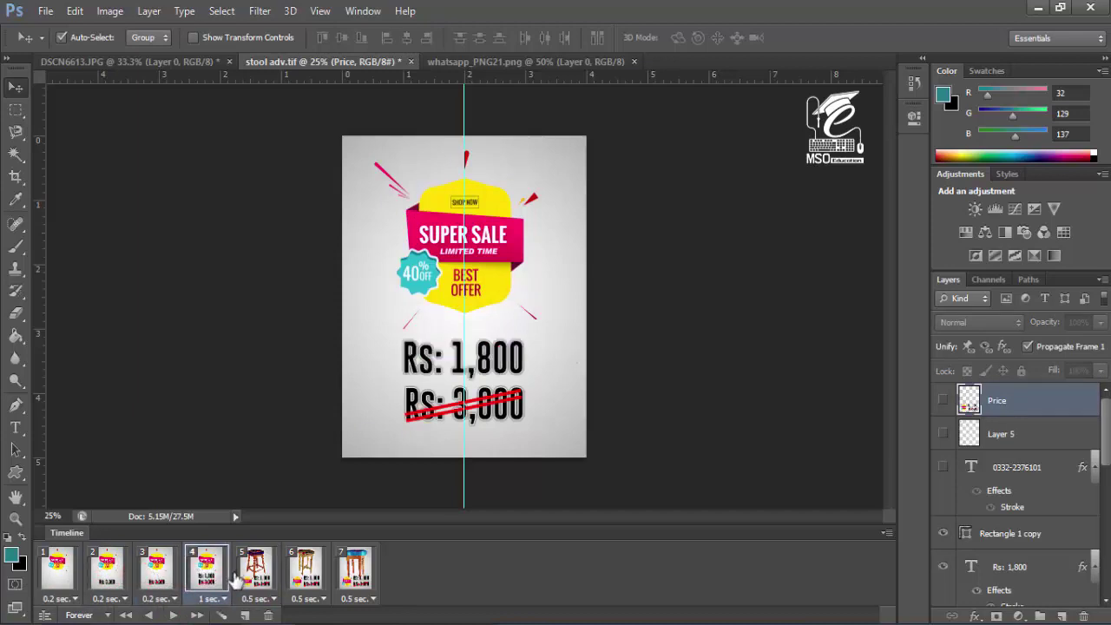
click(217, 599)
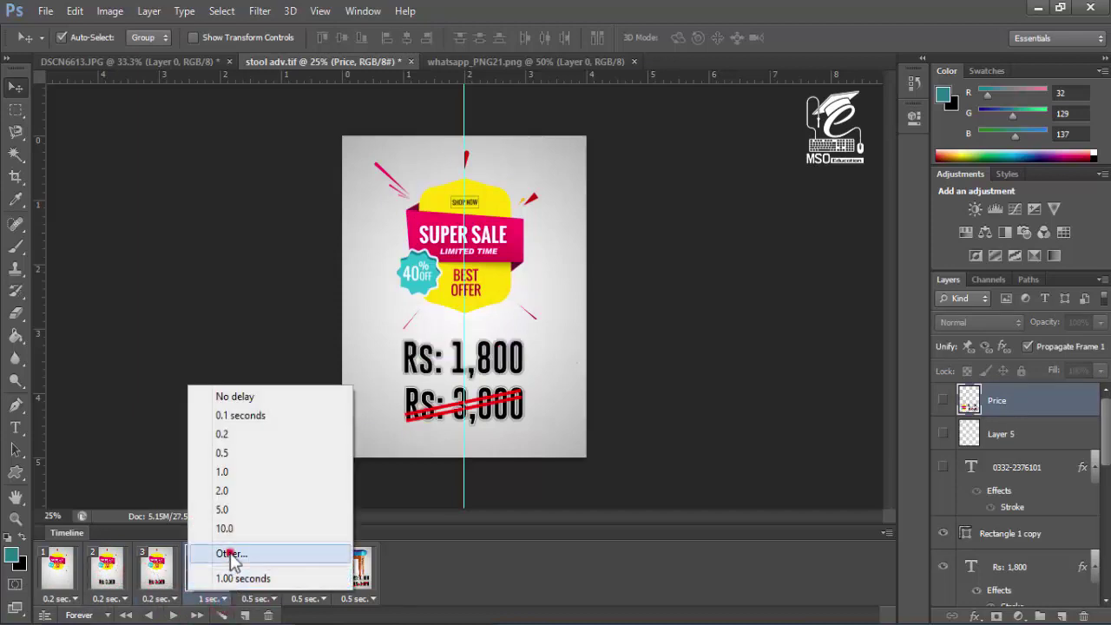
click(231, 554)
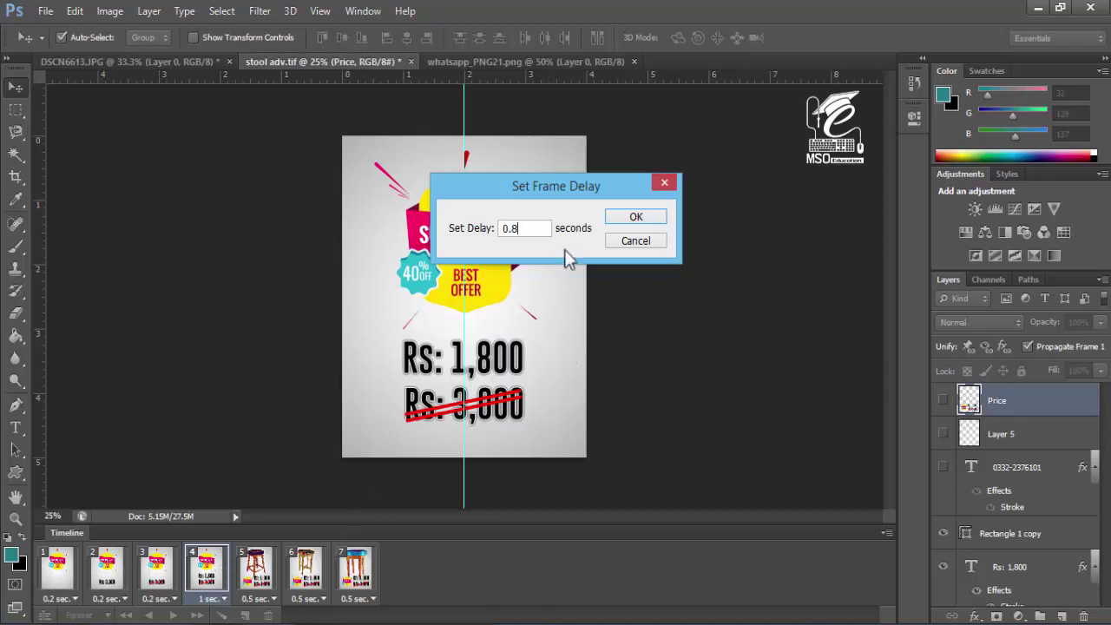
text(0.8)
click(635, 217)
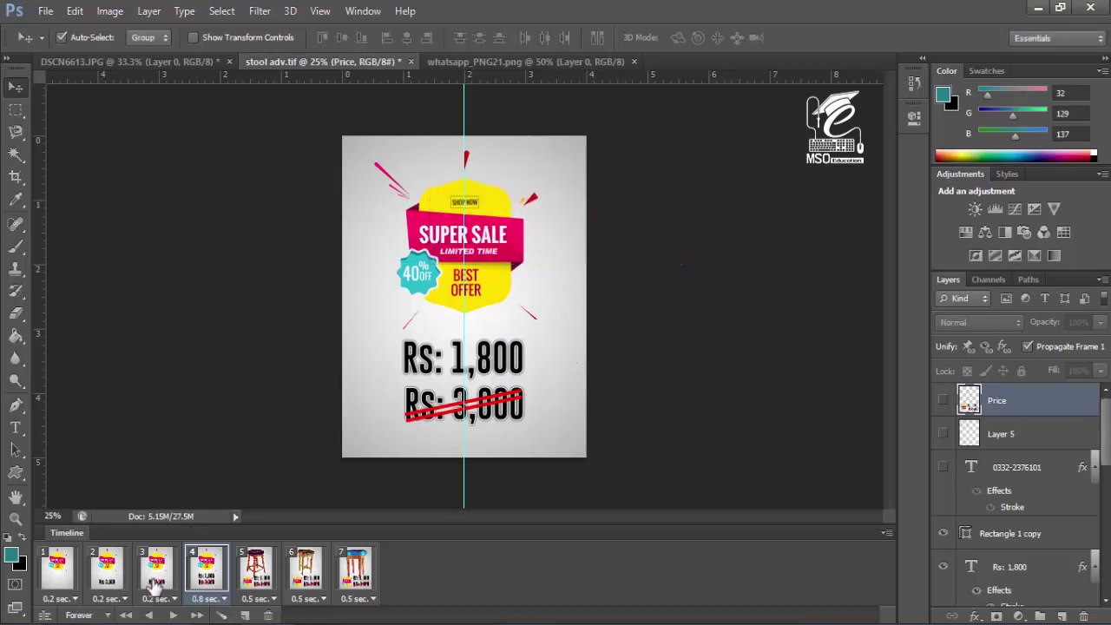
Play the looping animation from frame 1 and stop the playback
click(60, 573)
click(174, 616)
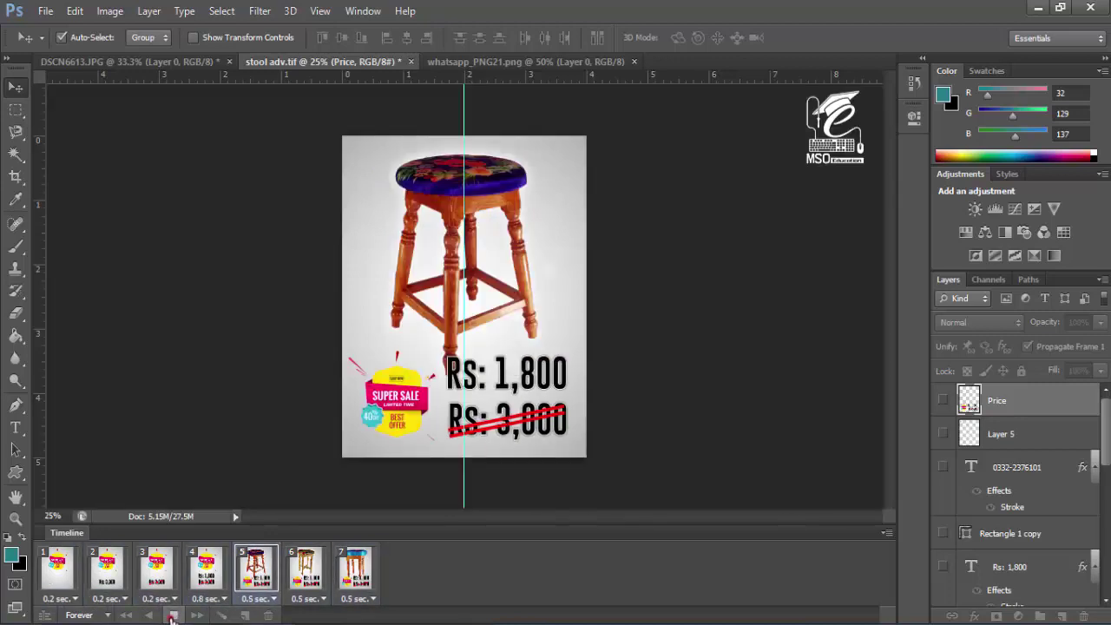
click(172, 617)
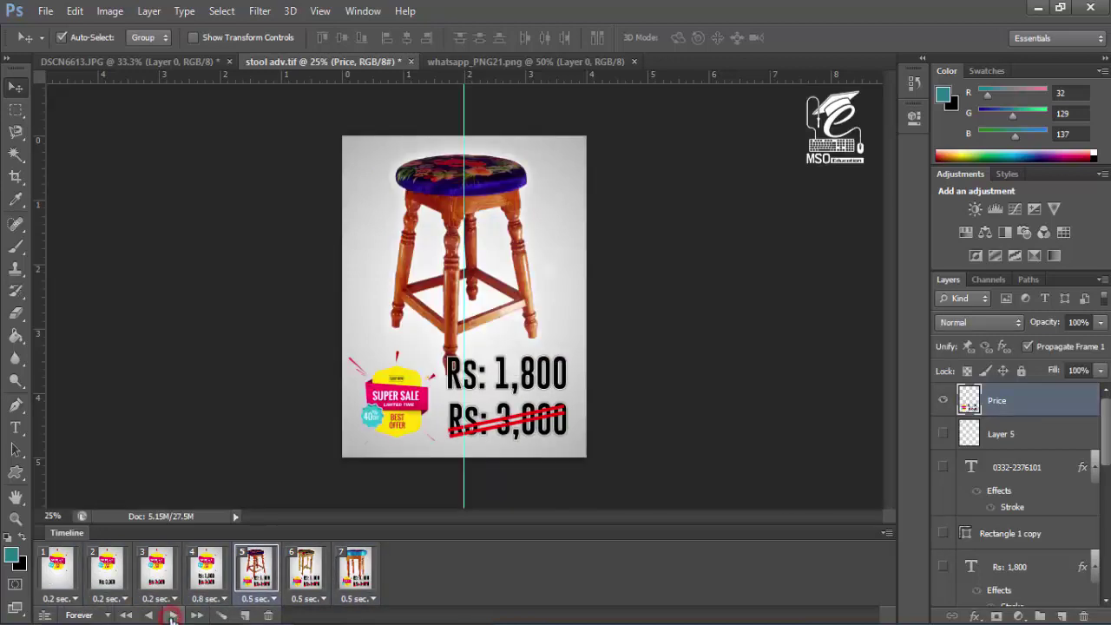
Duplicate frame 7 as an eighth frame and hide its Layer 4 stool and Price layers
click(358, 582)
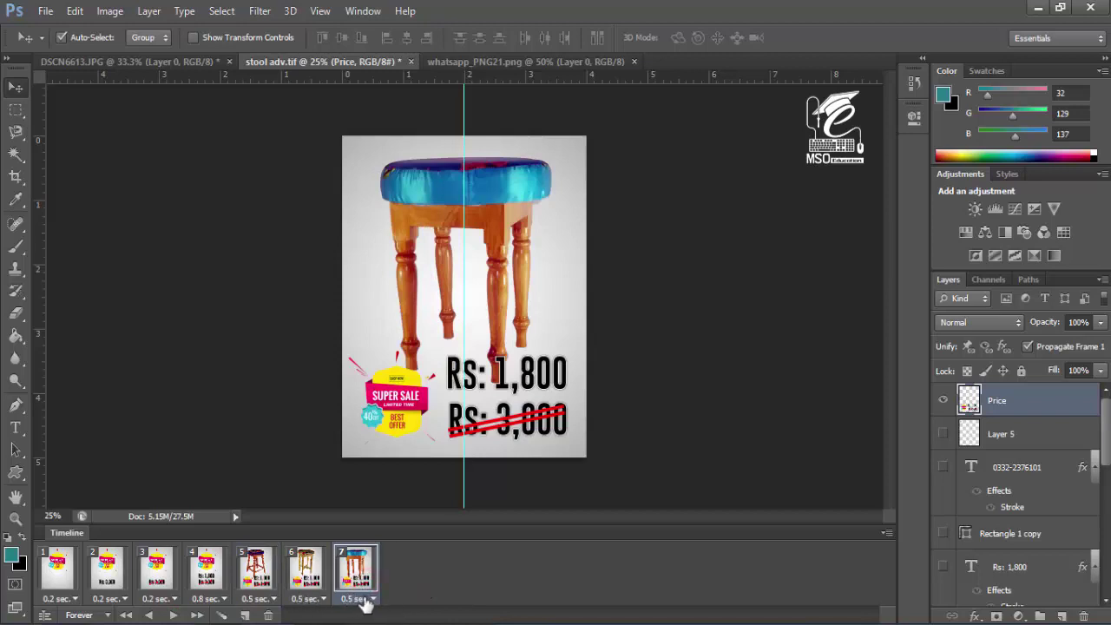
click(245, 616)
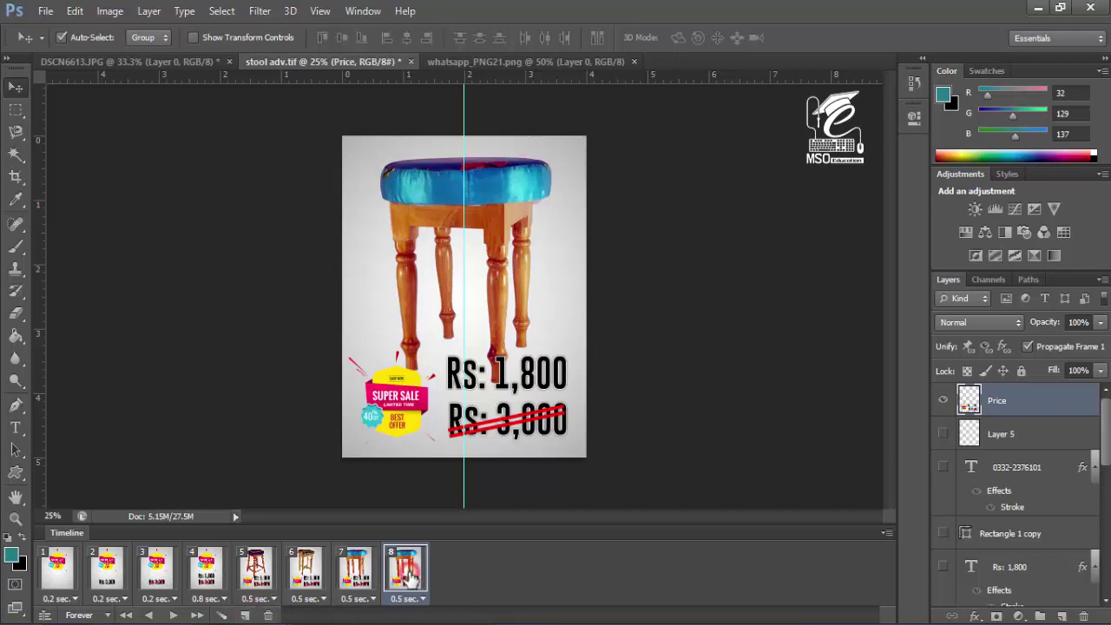
click(504, 250)
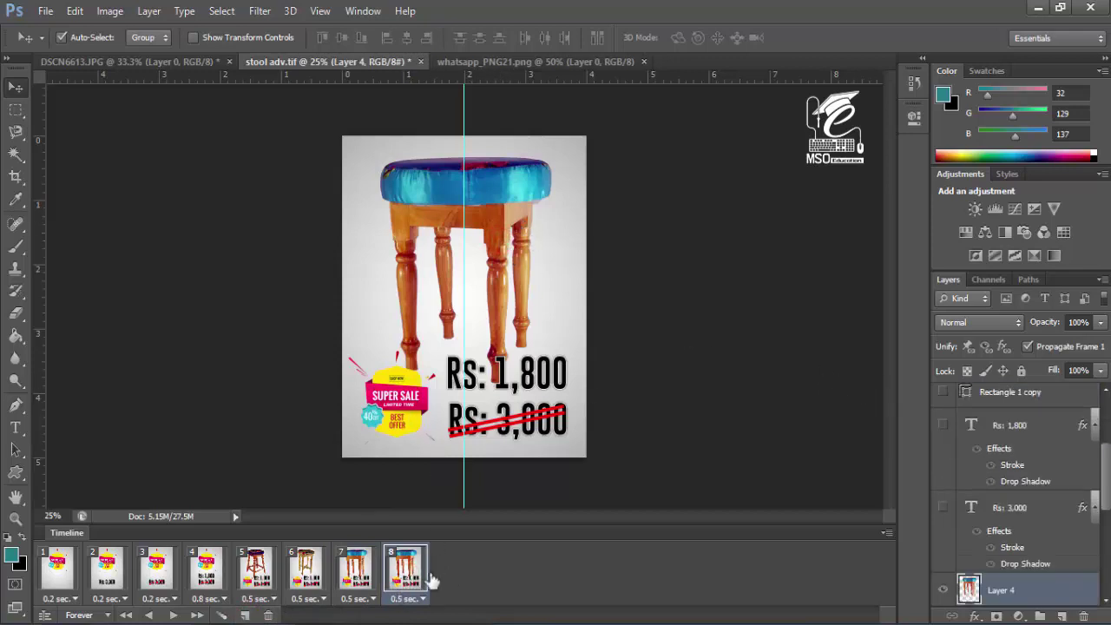
click(943, 590)
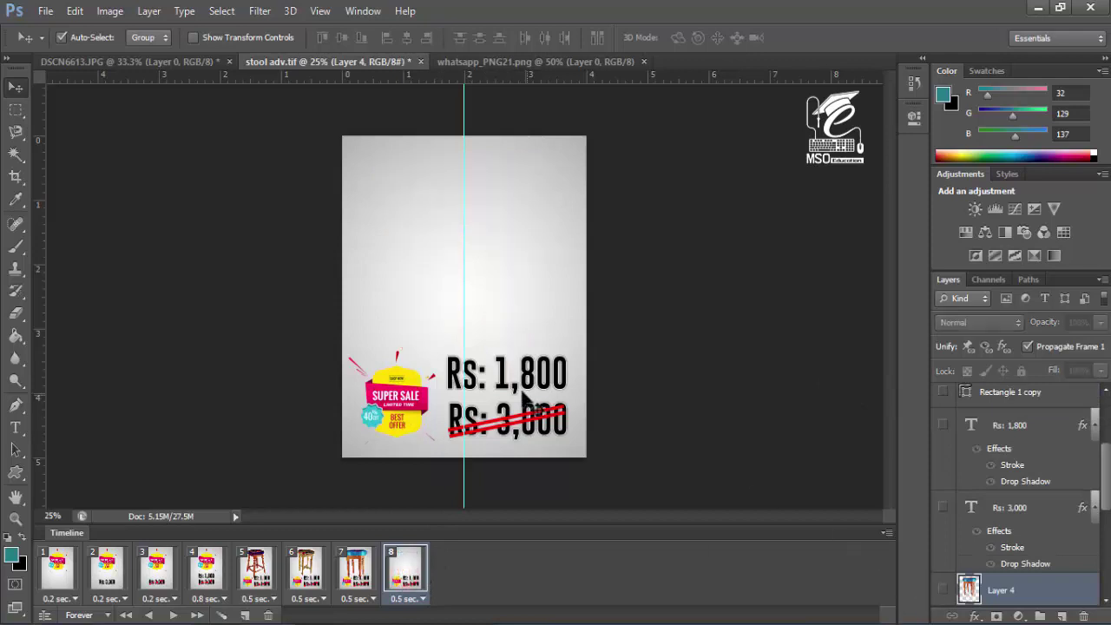
click(524, 380)
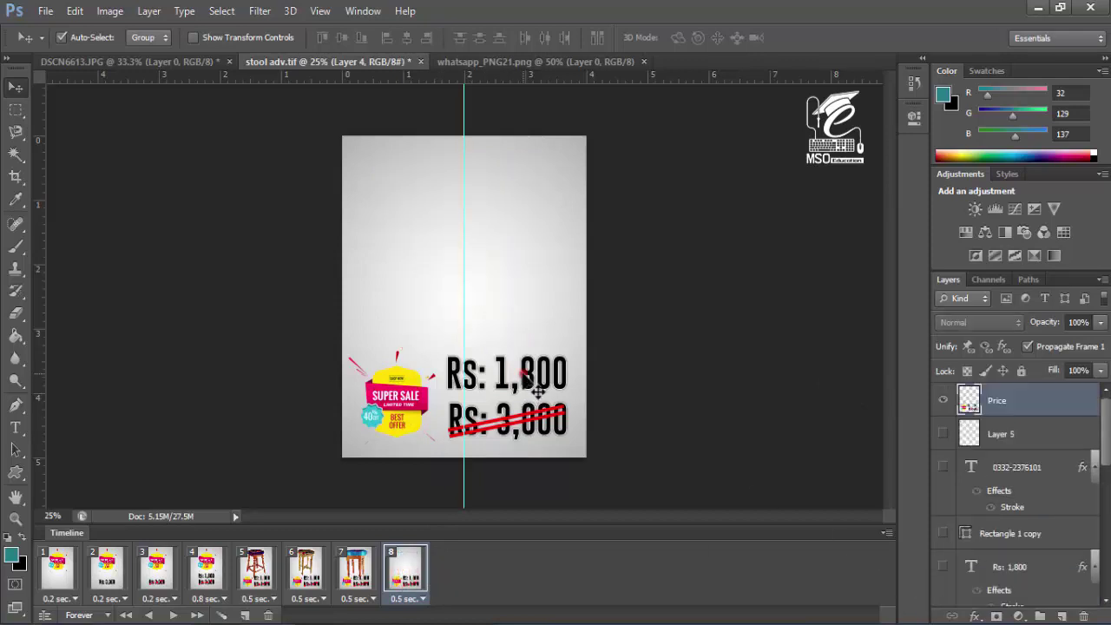
click(943, 401)
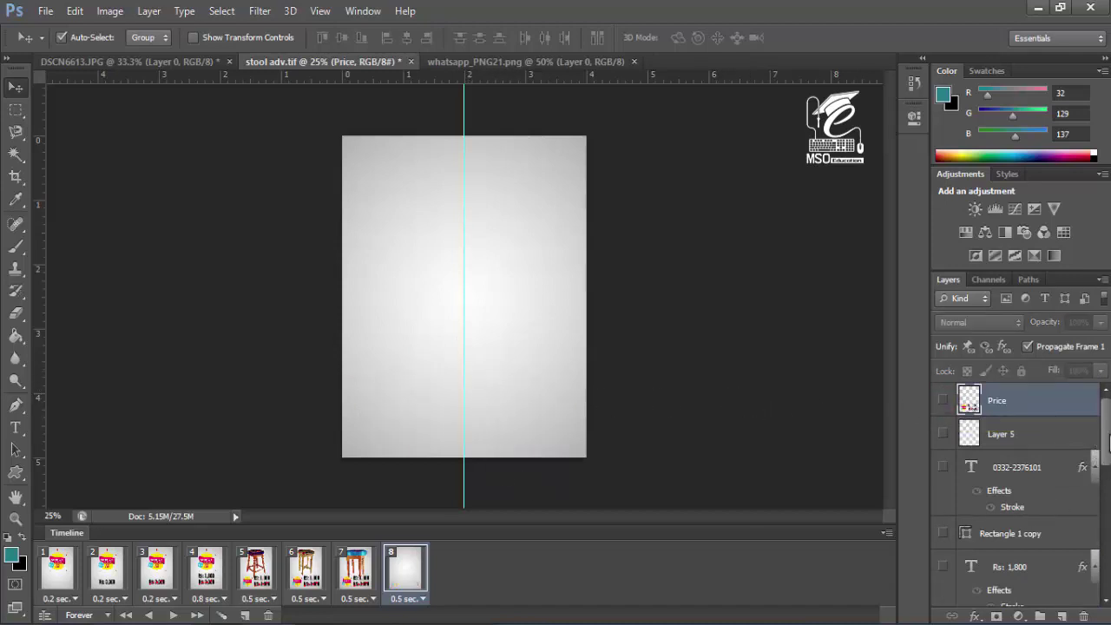
Duplicate the three stool layers Layer 4, Layer 3 and Layer 2 together
drag(1109, 441, 1082, 518)
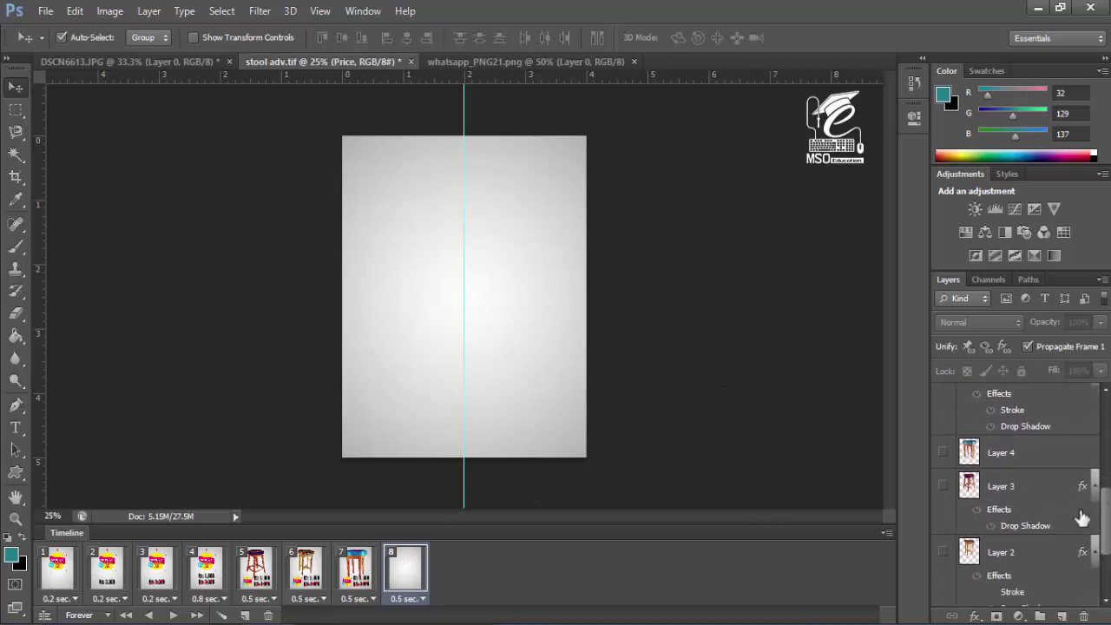
click(1000, 455)
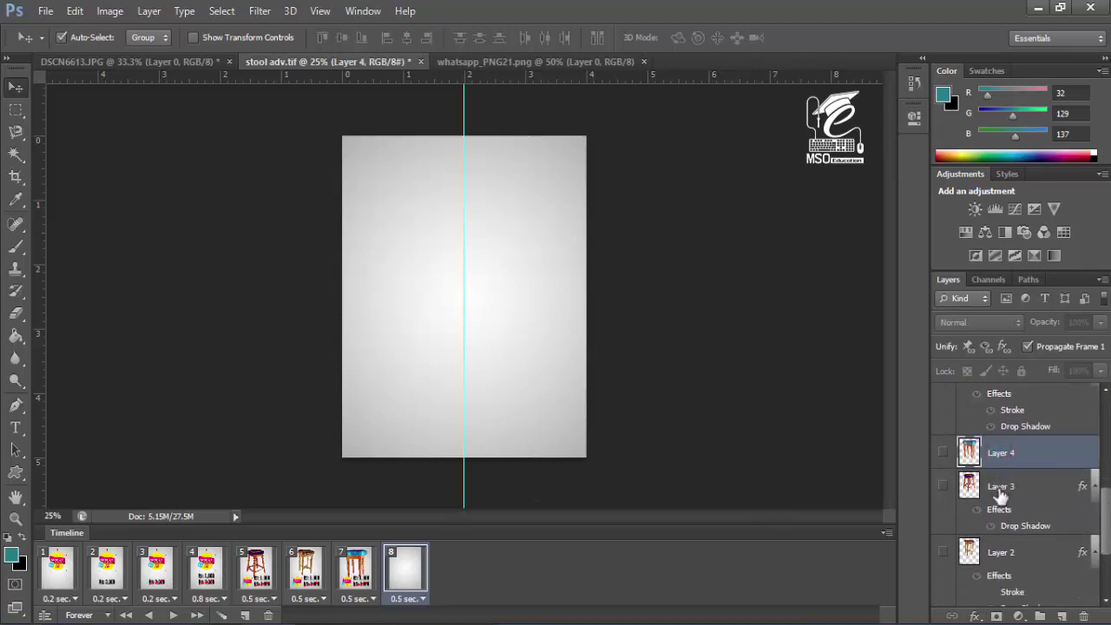
shift+click(999, 489)
shift+click(995, 556)
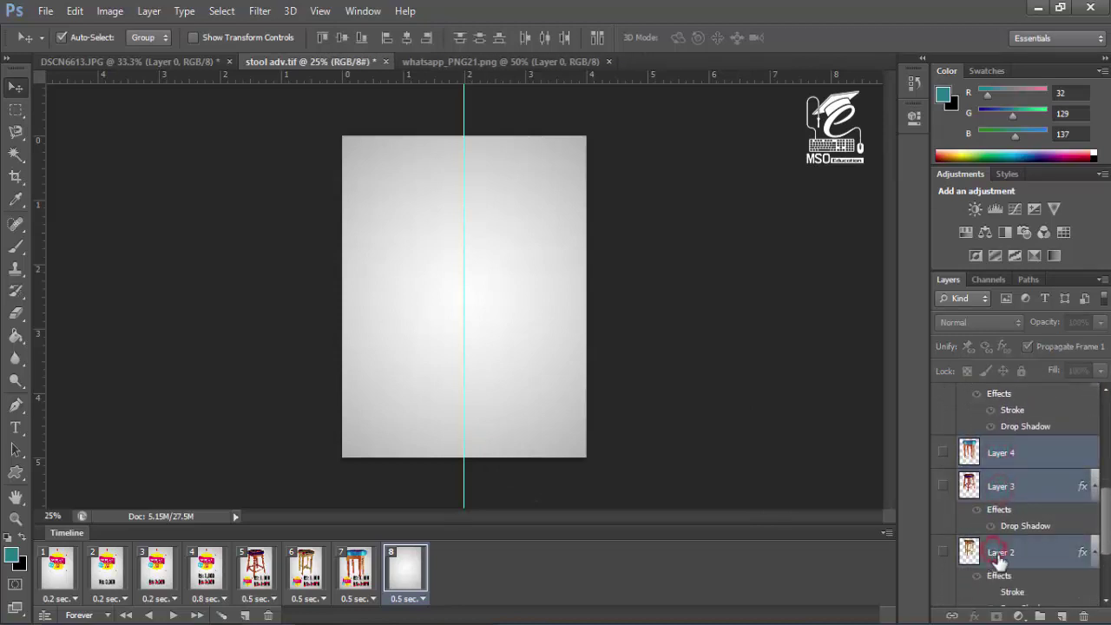
drag(1000, 560, 1062, 616)
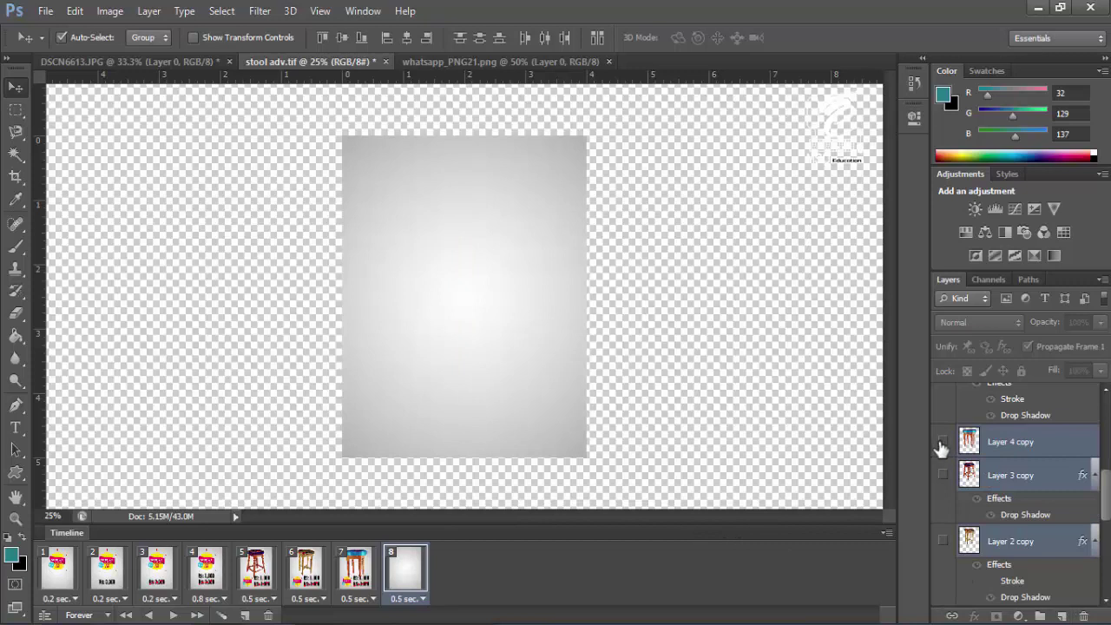
Show Layer 4 copy and scale down the three selected stool copies together, moving them into the canvas's right half
scroll(1038, 521, down, 3)
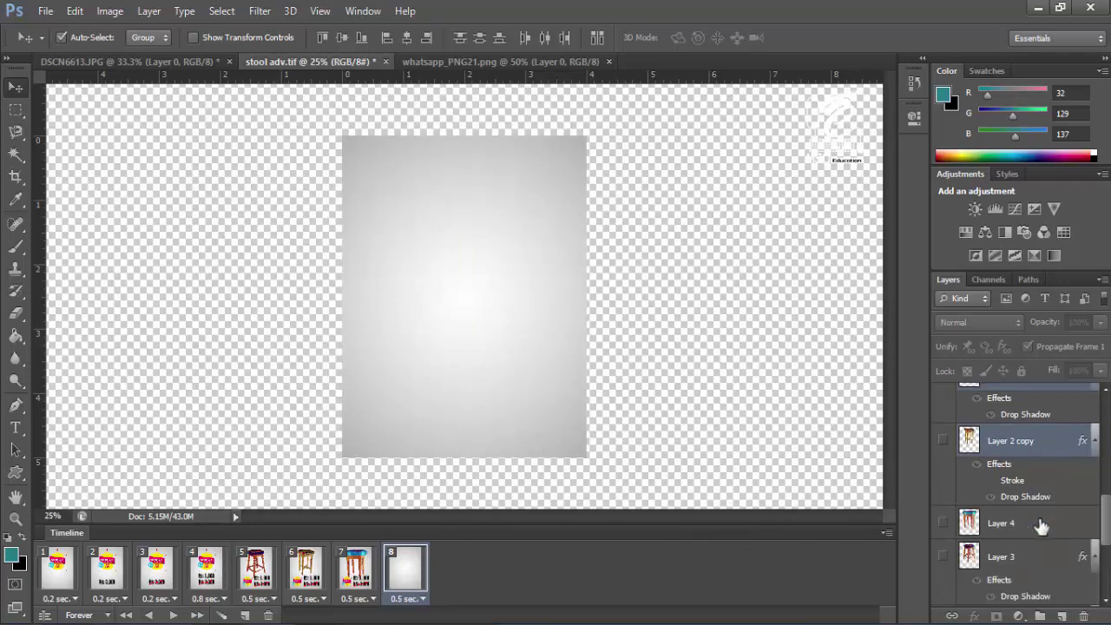
scroll(1039, 526, up, 2)
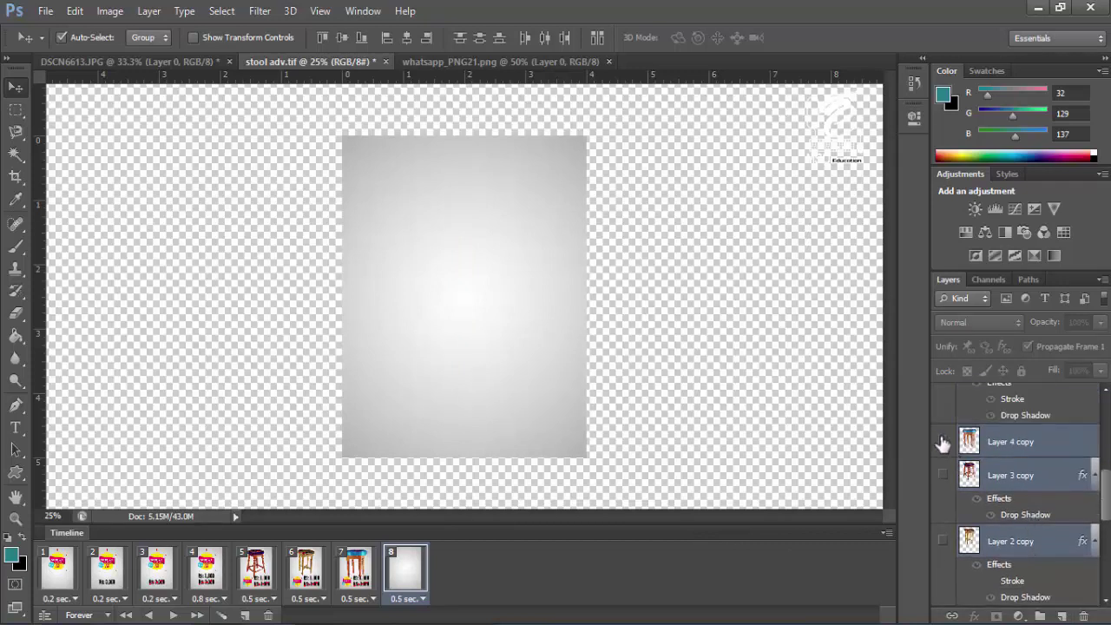
click(943, 442)
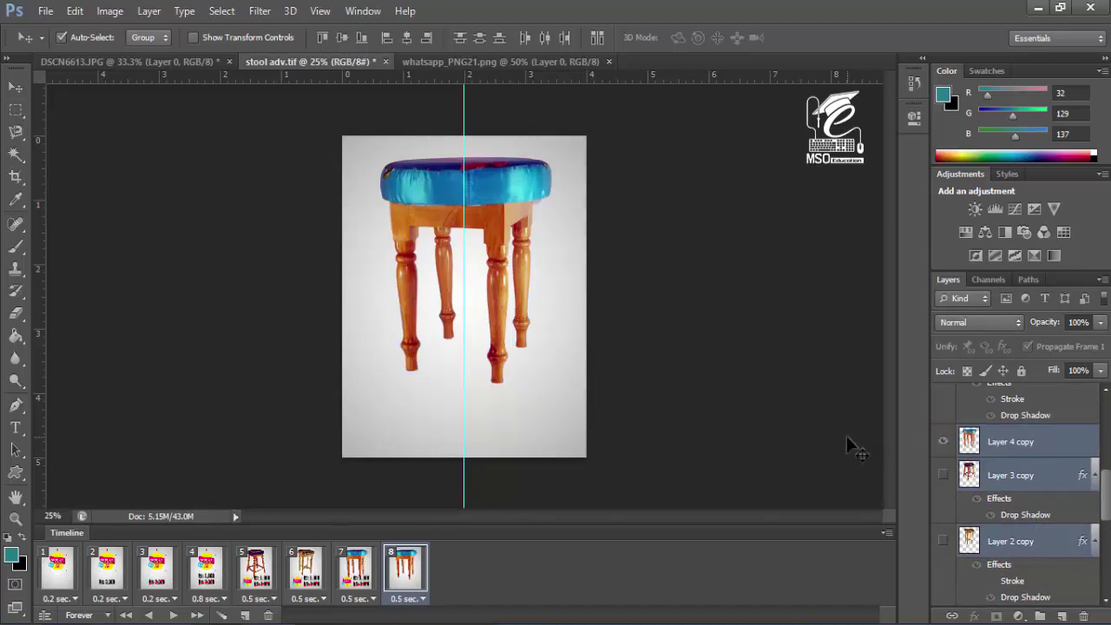
key(ctrl+t)
drag(560, 382, 495, 306)
drag(482, 251, 538, 251)
key(Return)
Show Layer 3 copy and Layer 2 copy, enlarge the Layer 3 copy stool lower in the middle, and move the blue stool to its left
click(943, 475)
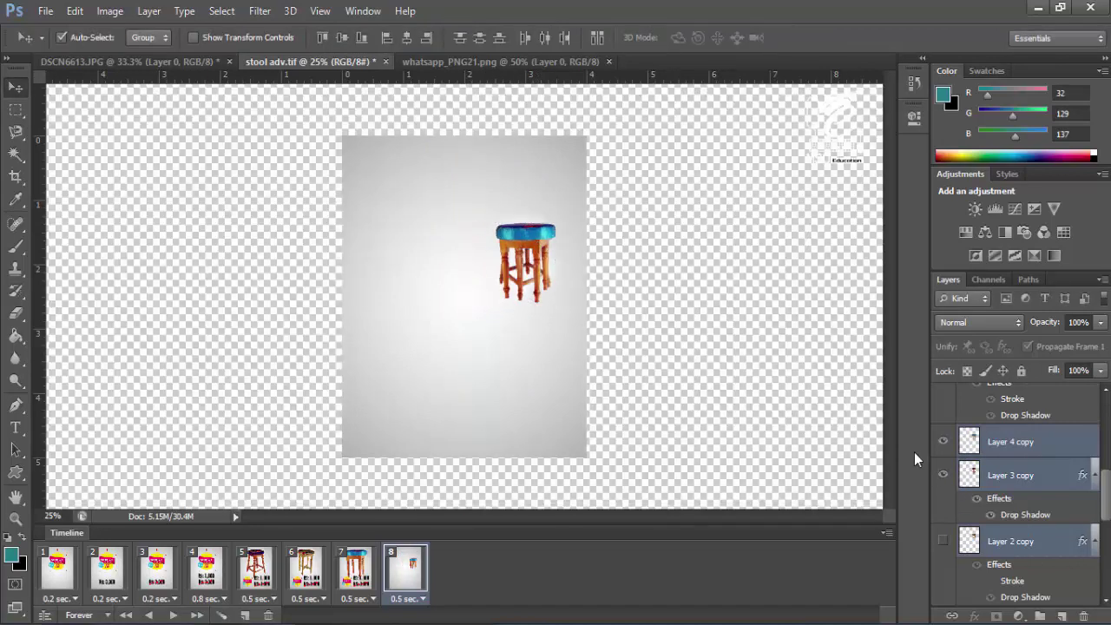
click(1005, 441)
click(1005, 475)
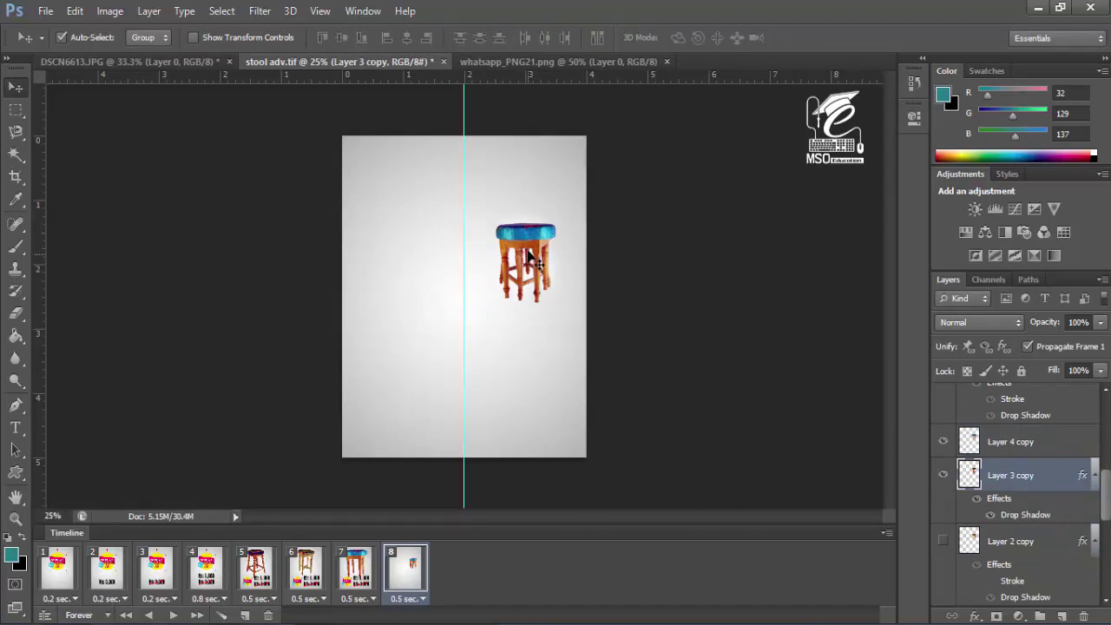
drag(528, 252, 544, 426)
click(944, 541)
click(1007, 475)
key(ctrl+t)
key(Return)
drag(451, 234, 376, 284)
Enlarge the blue Layer 4 copy stool to about 160% and move it to the canvas's upper left
key(ctrl+t)
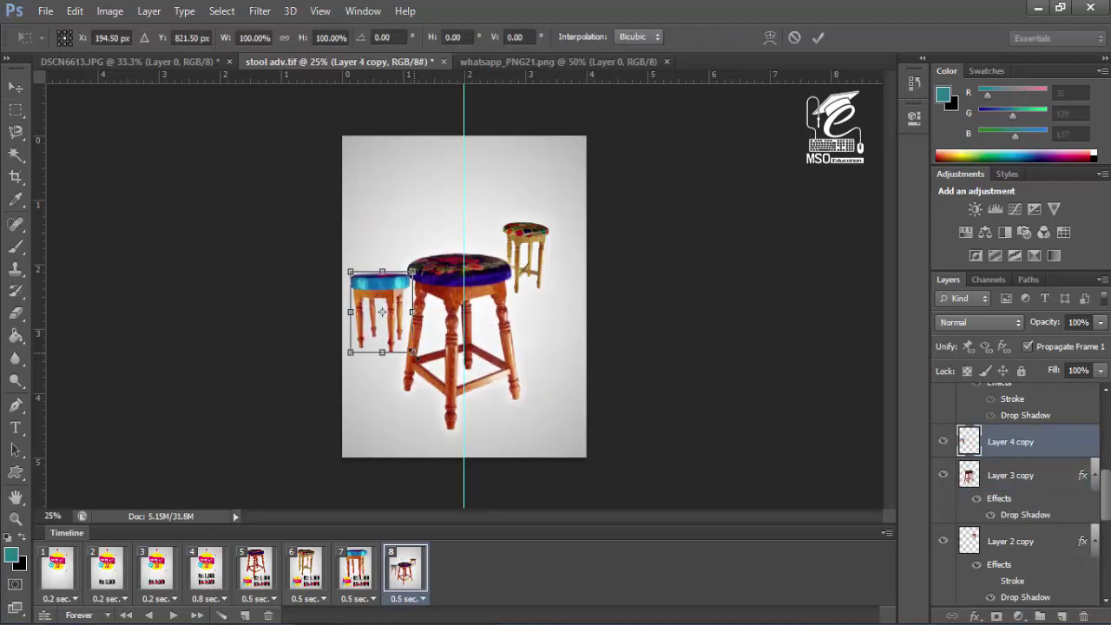
drag(413, 353, 432, 376)
drag(393, 283, 408, 184)
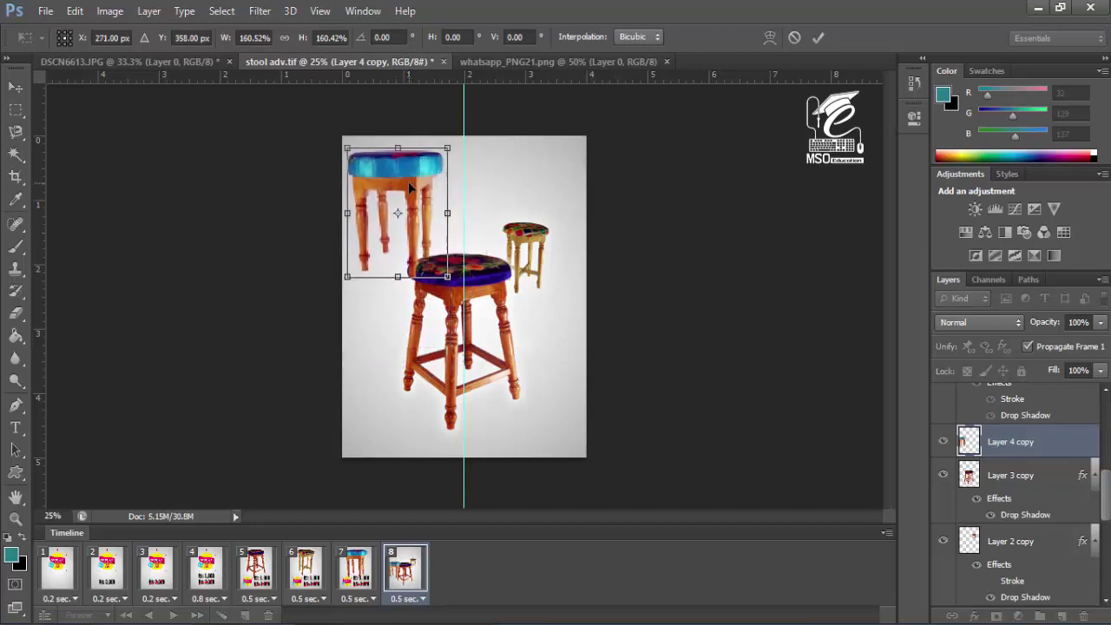
key(Return)
Shift the Layer 3 copy stool slightly left and enlarge the Layer 2 copy stool beside it
drag(478, 279, 450, 281)
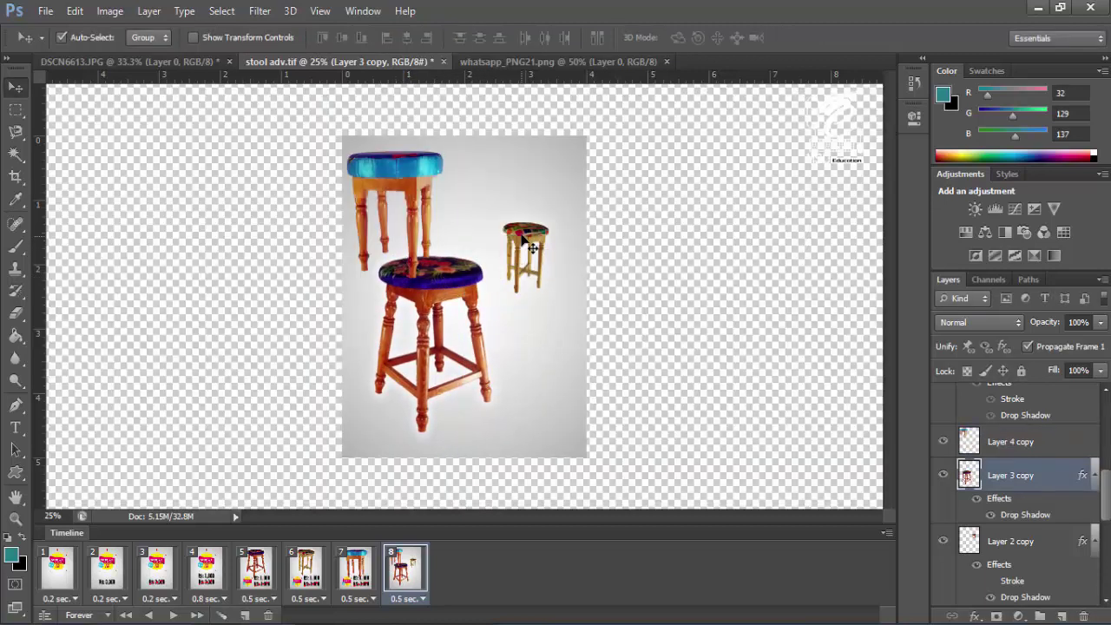
click(532, 248)
key(ctrl+t)
drag(551, 292, 565, 318)
key(Return)
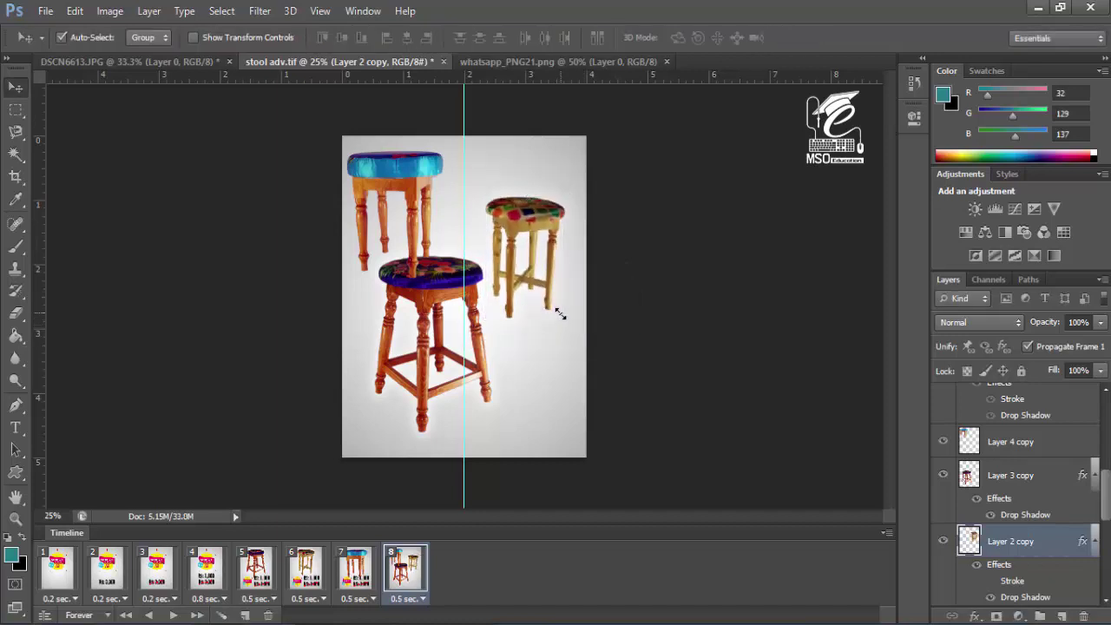
Adjust the three stools' positions, lowering the blue one, and place Layer 4 copy below Layer 3 copy in the stacking order
drag(518, 224, 523, 218)
drag(452, 270, 474, 289)
drag(406, 187, 405, 240)
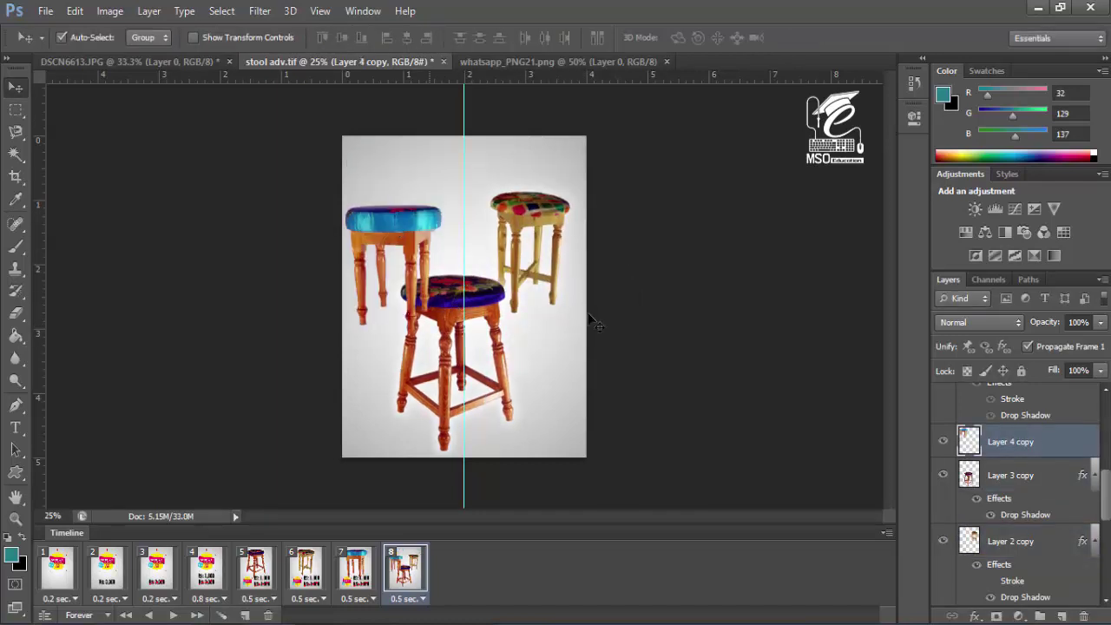
click(996, 479)
drag(998, 443, 938, 497)
Gather the stools into a group with the Layer 3 copy stool centred in front of the other two
drag(441, 321, 438, 285)
drag(516, 222, 508, 242)
drag(405, 224, 421, 233)
drag(517, 234, 514, 239)
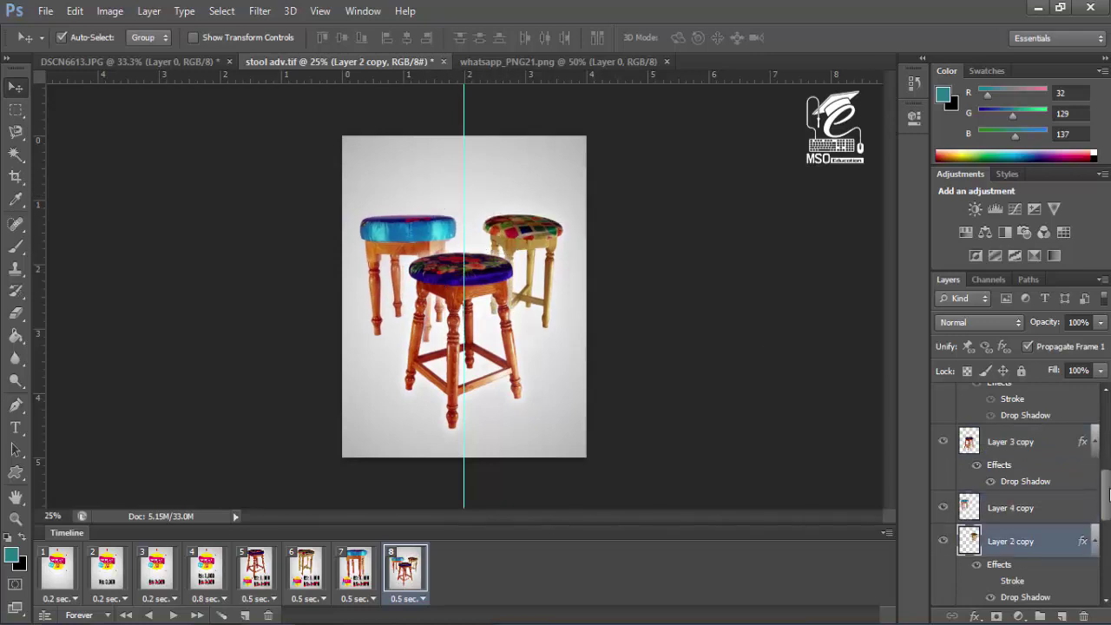
Show the WhatsApp icon and phone number layers, then enlarge the phone number and move it towards the upper right
drag(1108, 494, 1040, 434)
drag(945, 470, 944, 434)
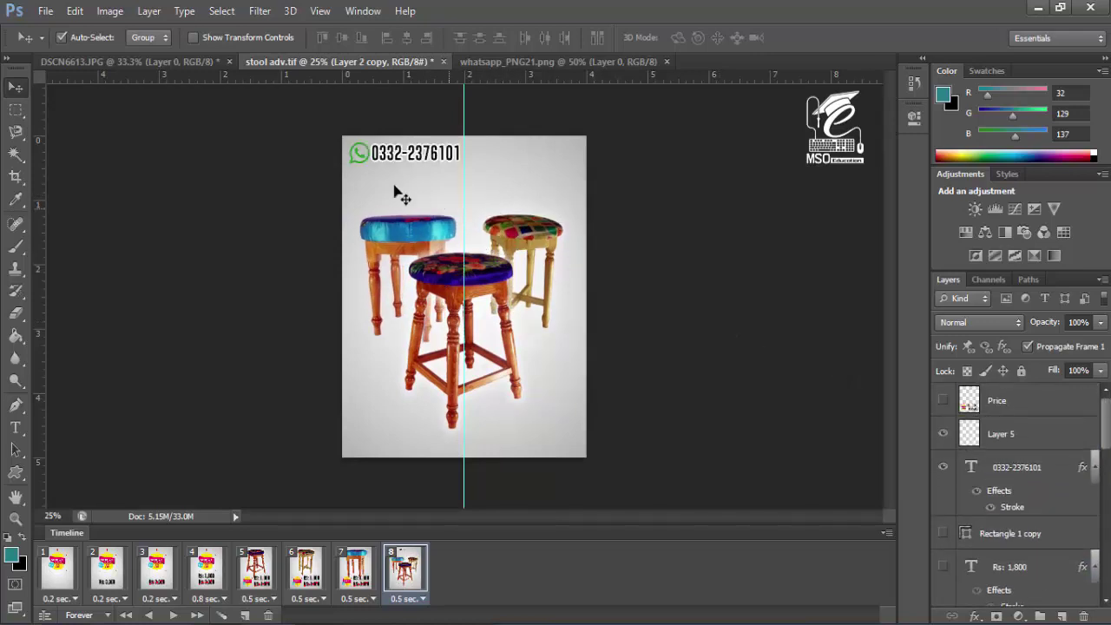
drag(425, 161, 565, 199)
key(ctrl+t)
key(Return)
Enlarge the WhatsApp icon, align it with the phone number above the stools, and save the document
click(362, 154)
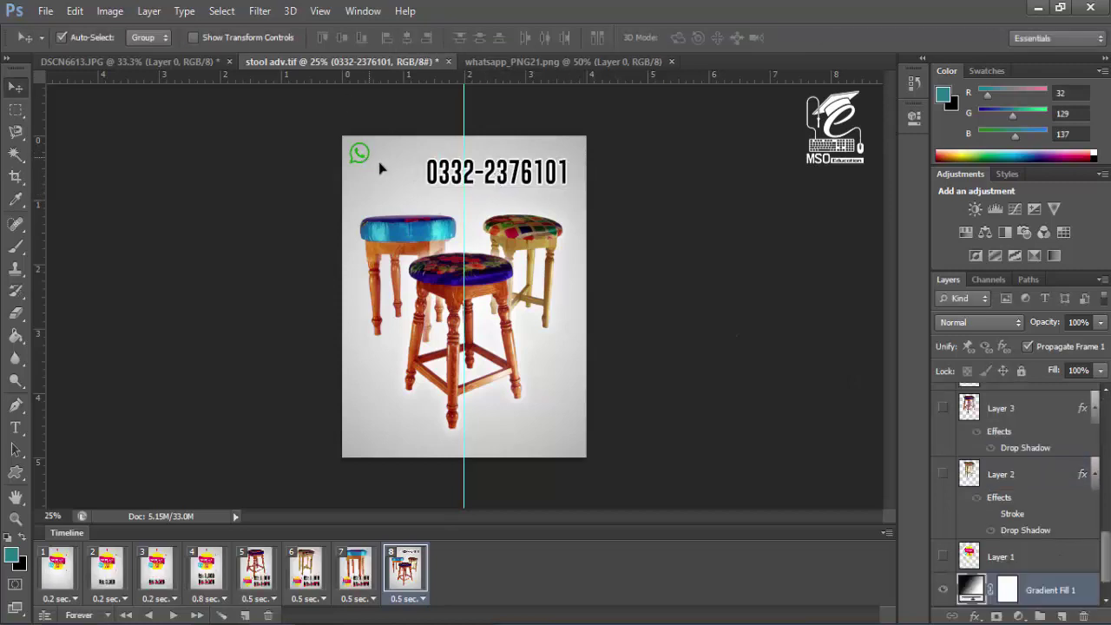
click(372, 169)
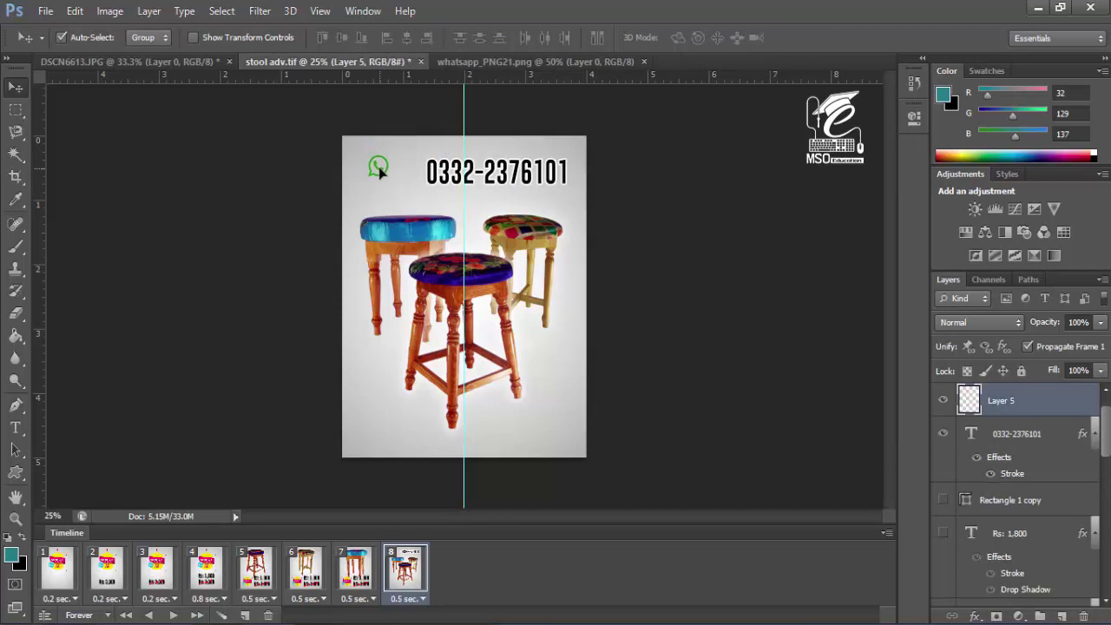
key(ctrl+t)
drag(380, 166, 403, 181)
key(Return)
drag(430, 177, 425, 177)
key(ctrl+s)
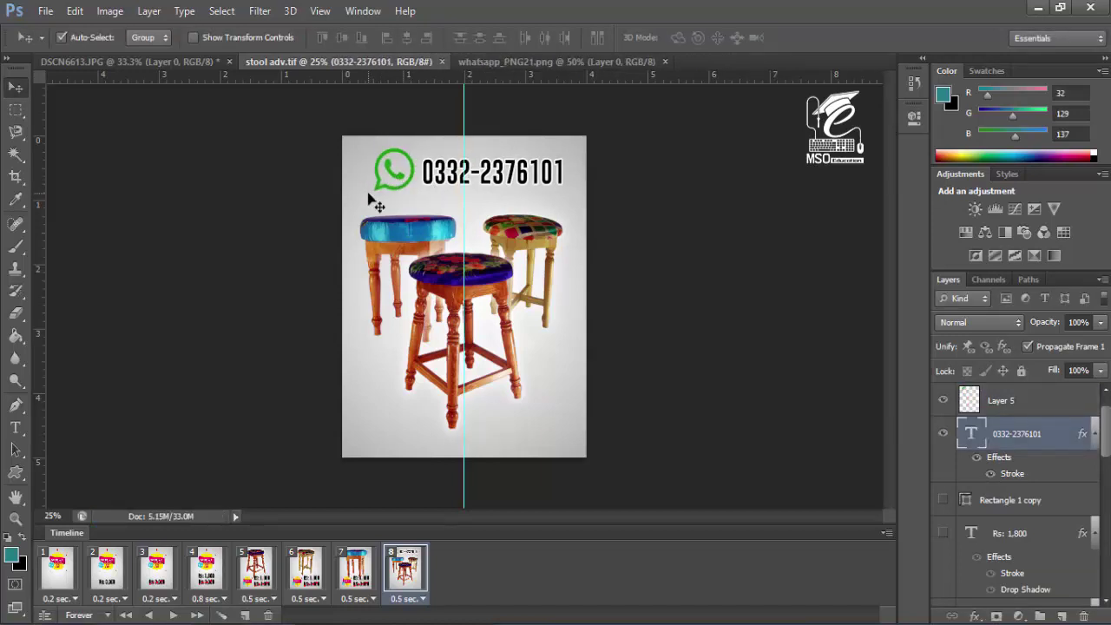
Raise the front Layer 3 copy stool slightly and show the Price layer in frame 8
drag(446, 280, 447, 270)
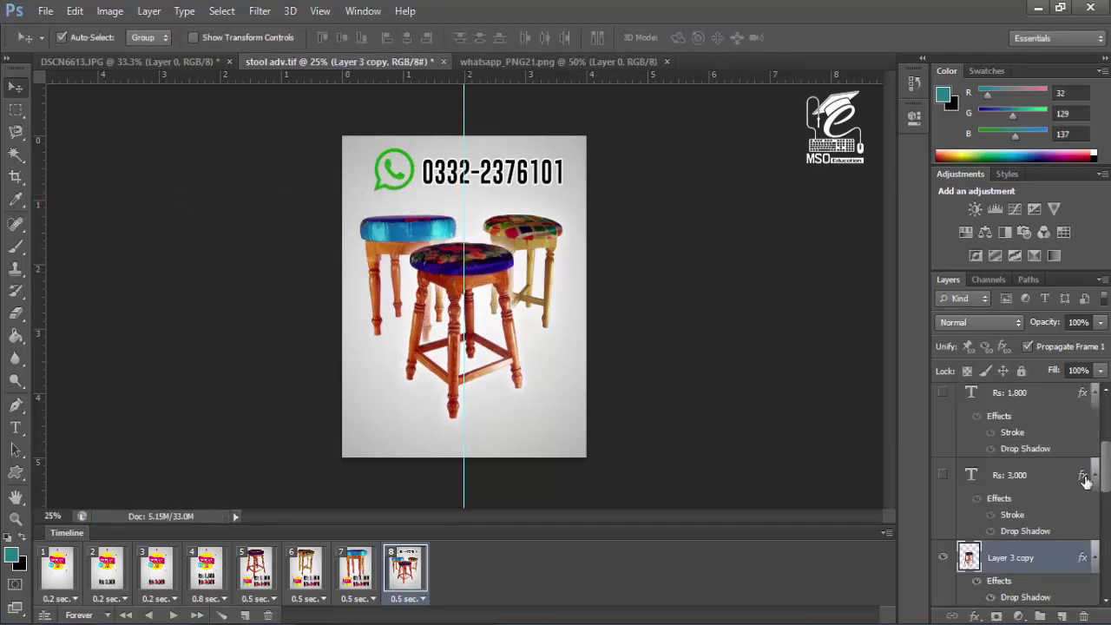
drag(1106, 469, 1106, 417)
click(943, 402)
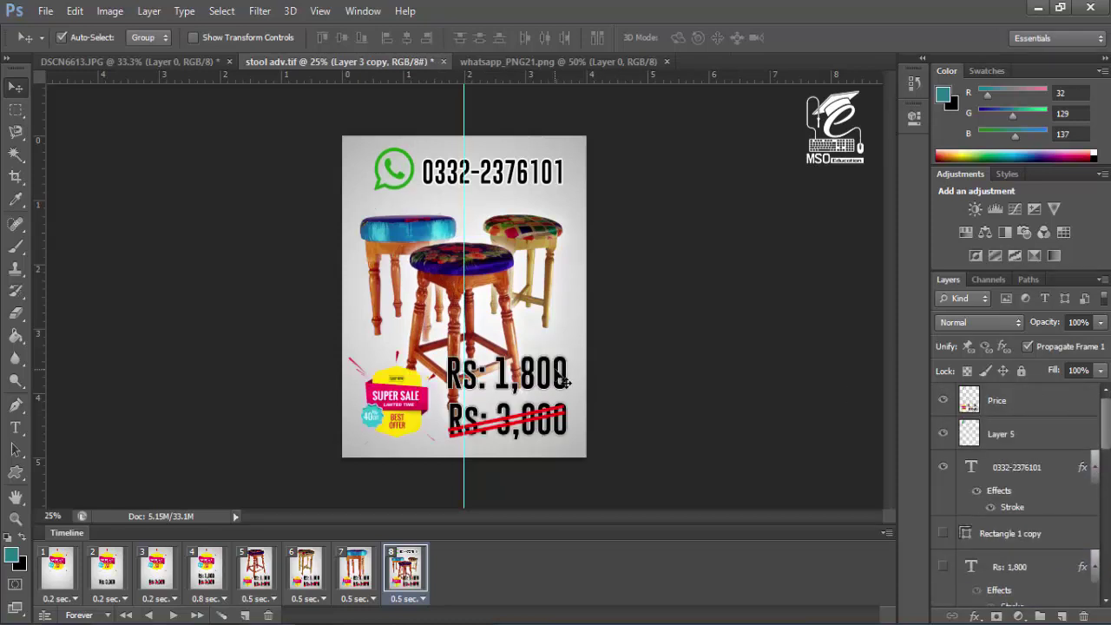
key(ctrl+y)
key(ctrl+t)
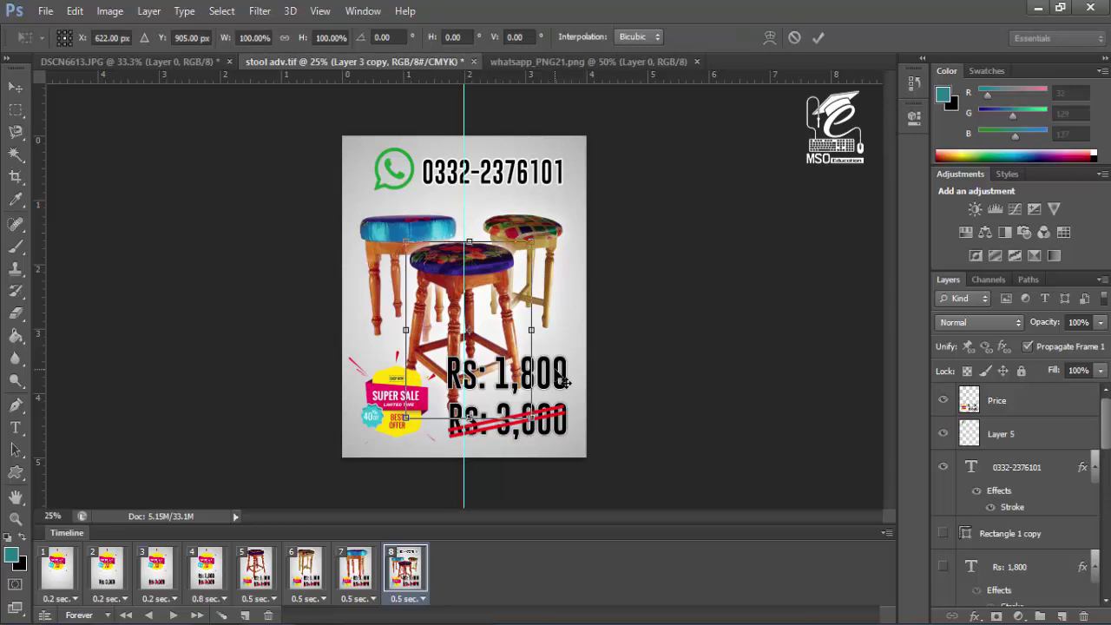
key(Escape)
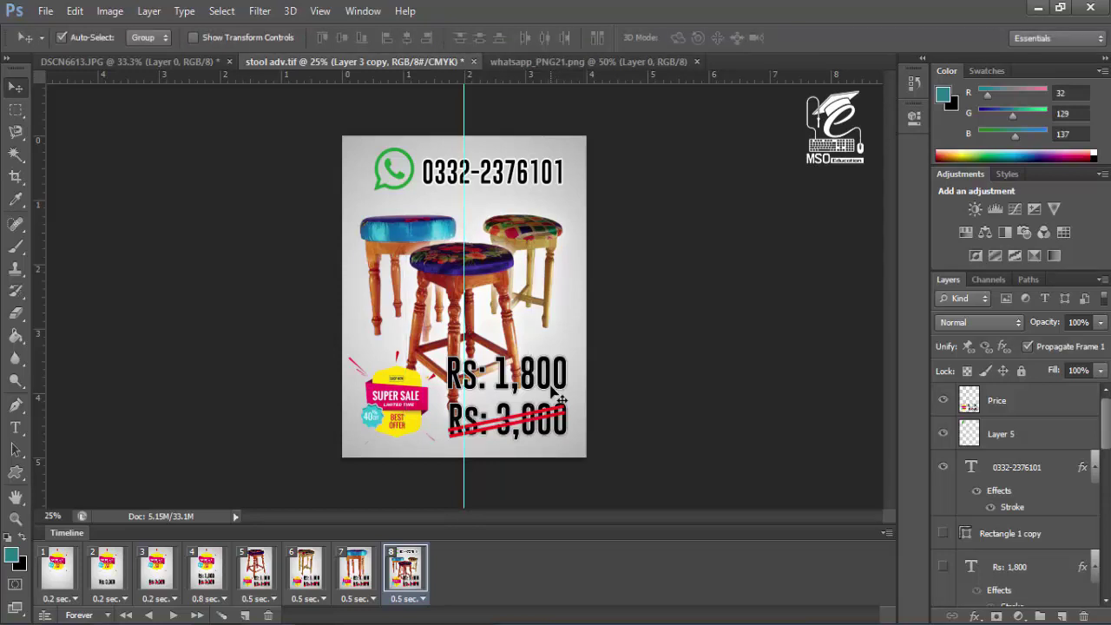
Hide the Price layer in frame 8, duplicate it, and show the Price copy layer in its place
click(548, 395)
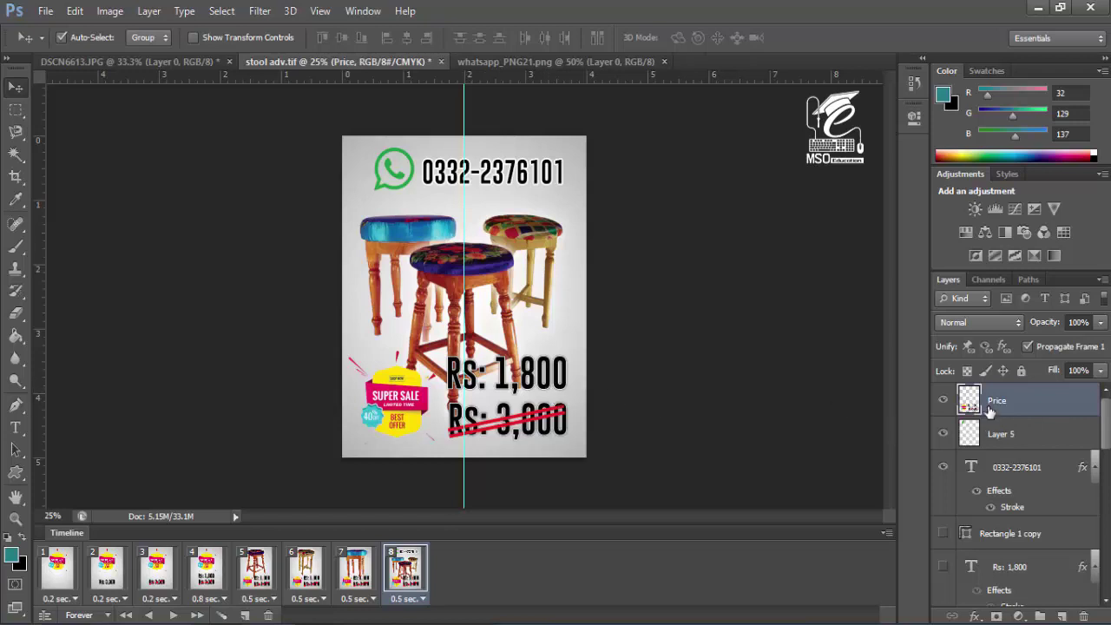
click(943, 403)
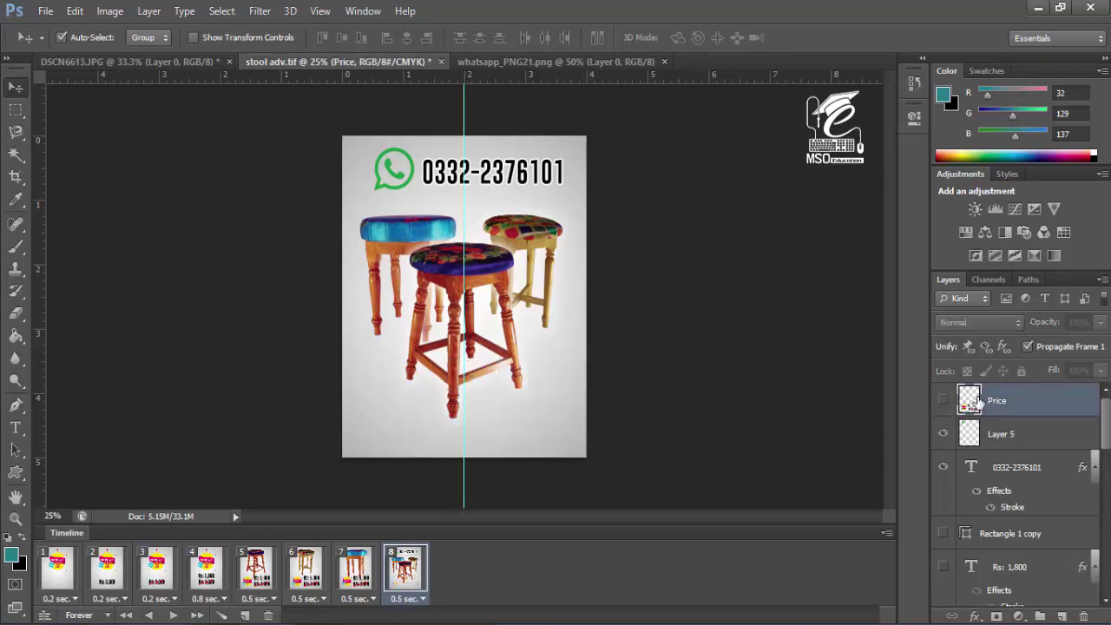
drag(1004, 414, 1063, 615)
click(944, 403)
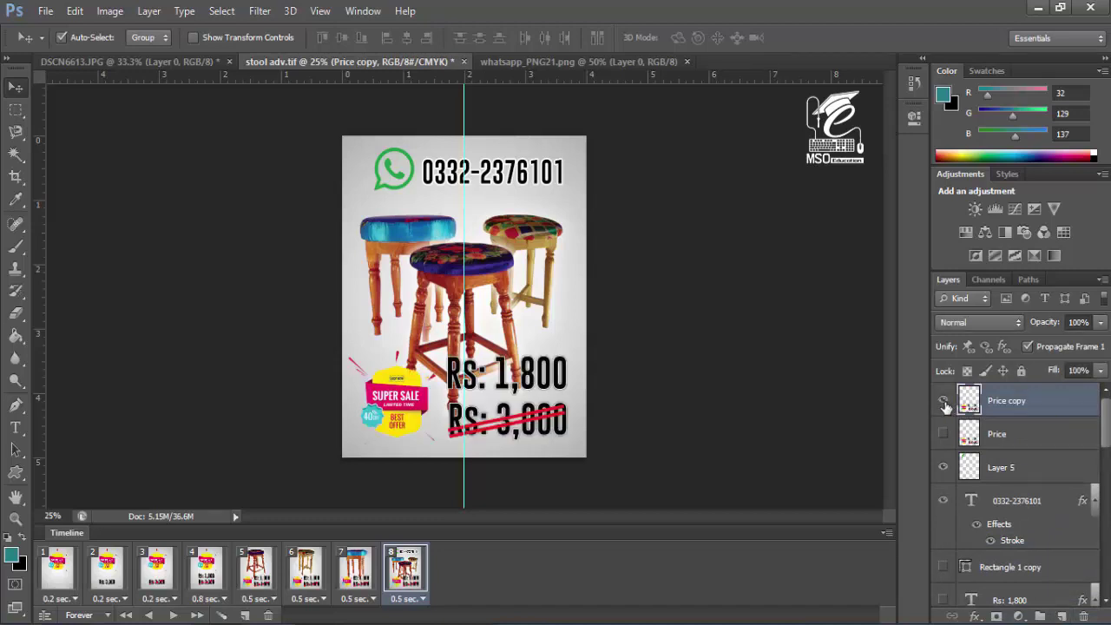
Shrink the Price copy artwork and place it in the poster's lower right corner, beside the front stool's legs
key(ctrl+t)
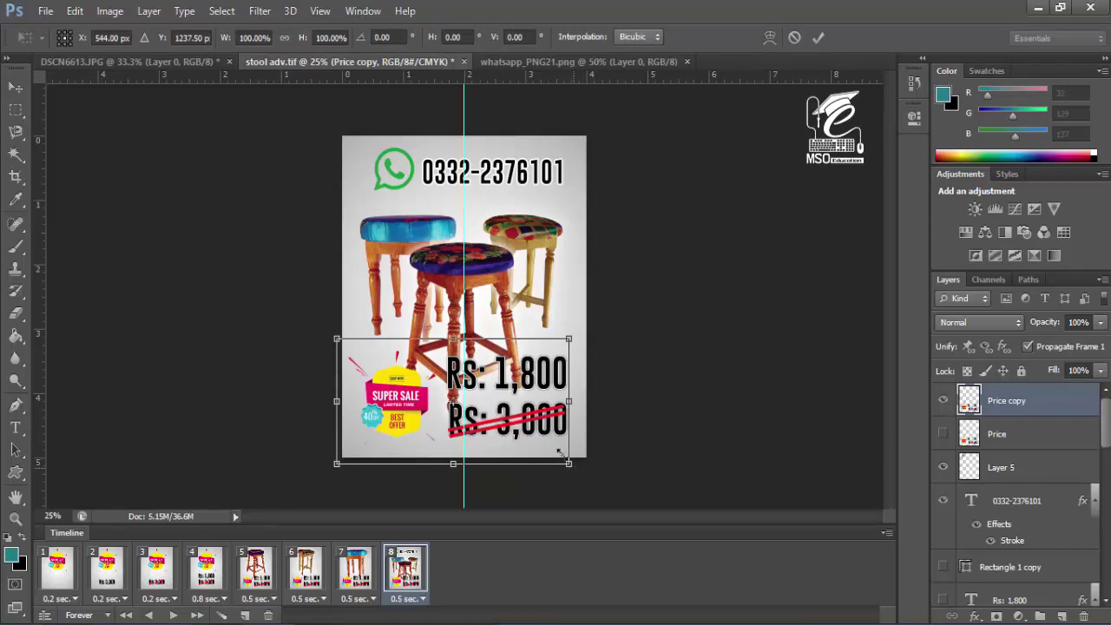
drag(560, 453, 499, 414)
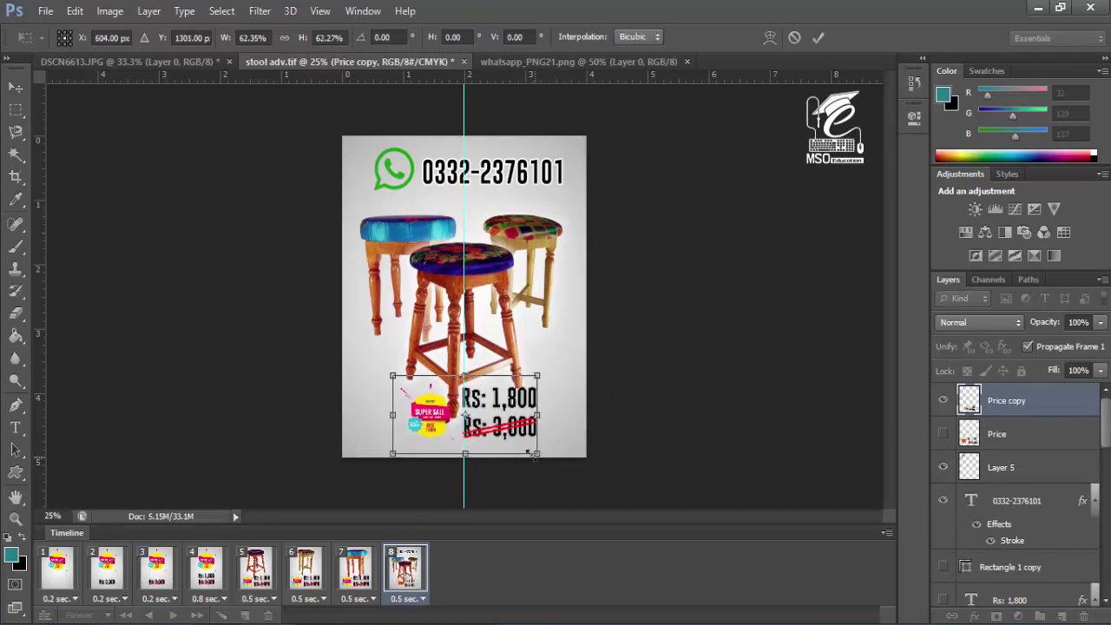
drag(528, 453, 492, 428)
key(Return)
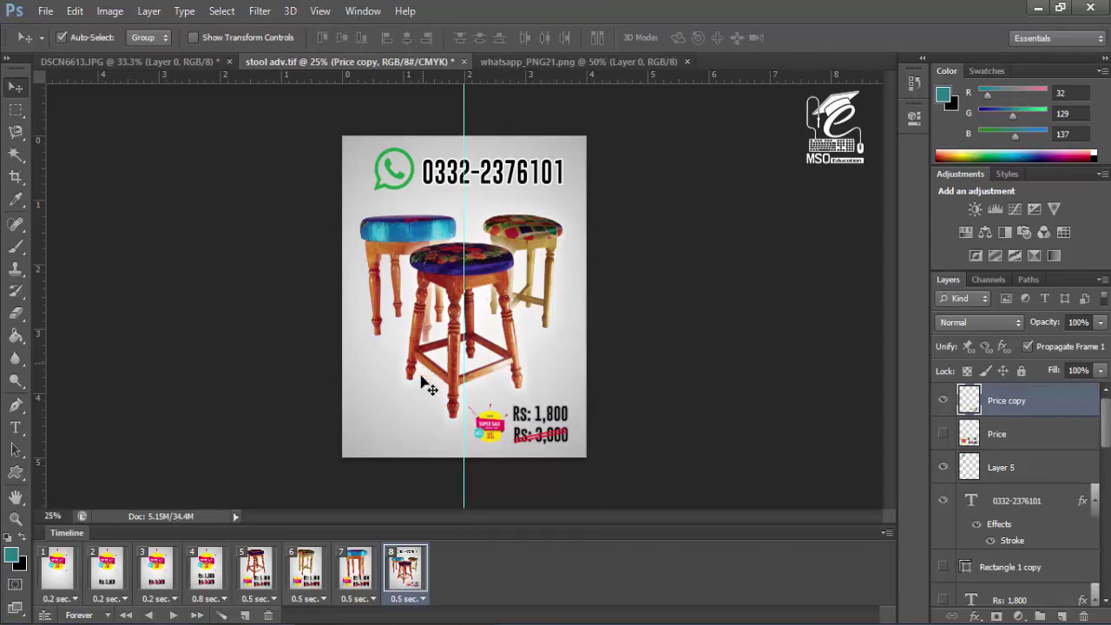
Preview the animation, set frame 8's delay to 2.0 seconds, and play the animation again
click(173, 616)
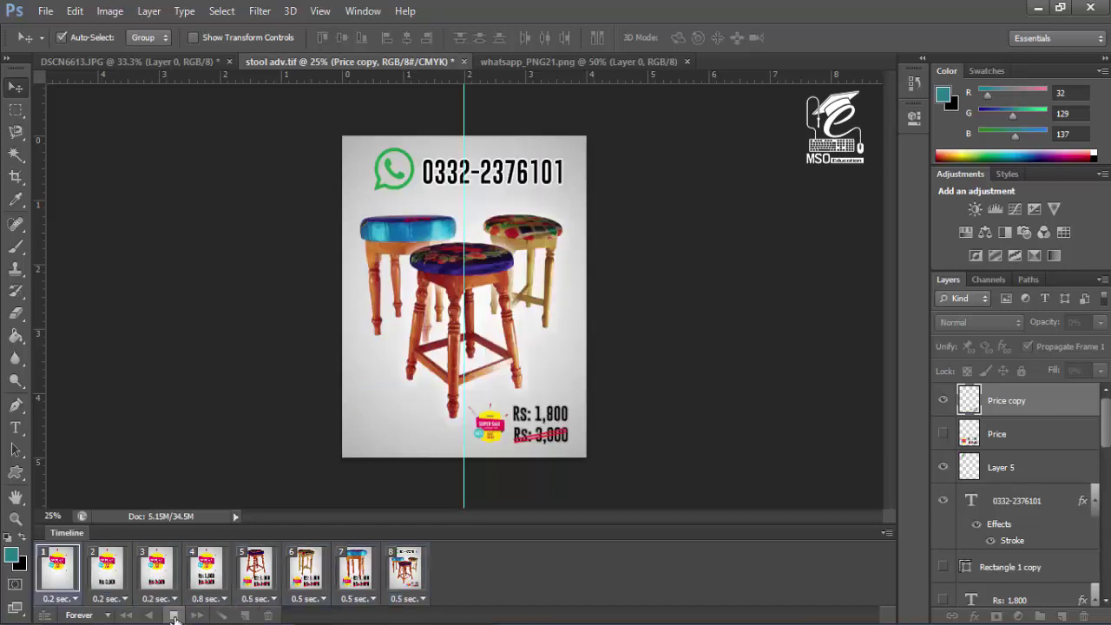
click(174, 616)
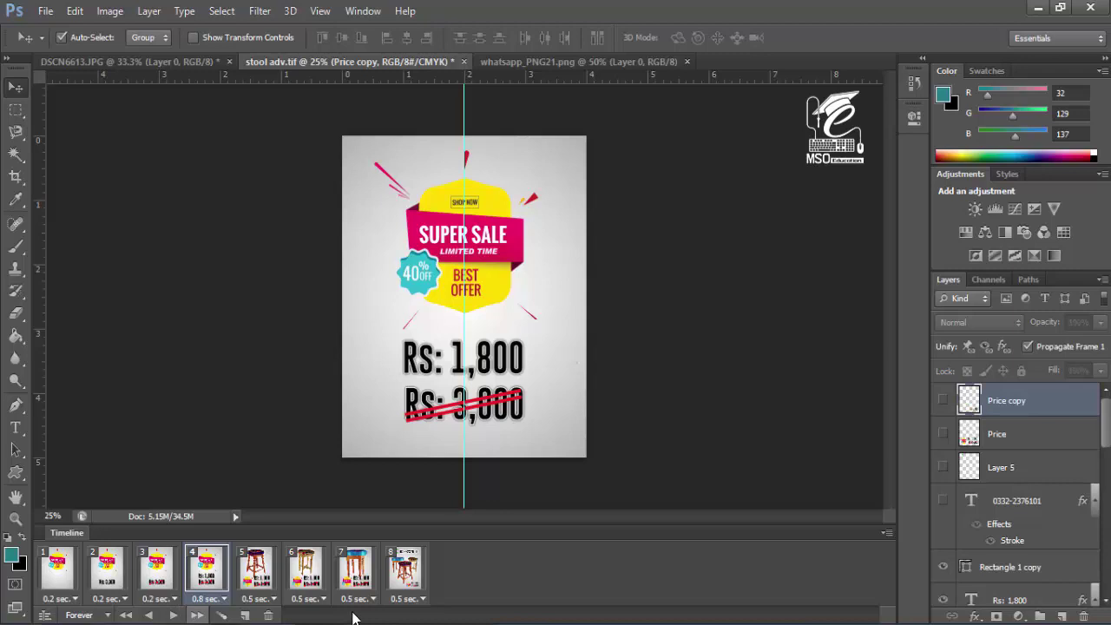
click(420, 599)
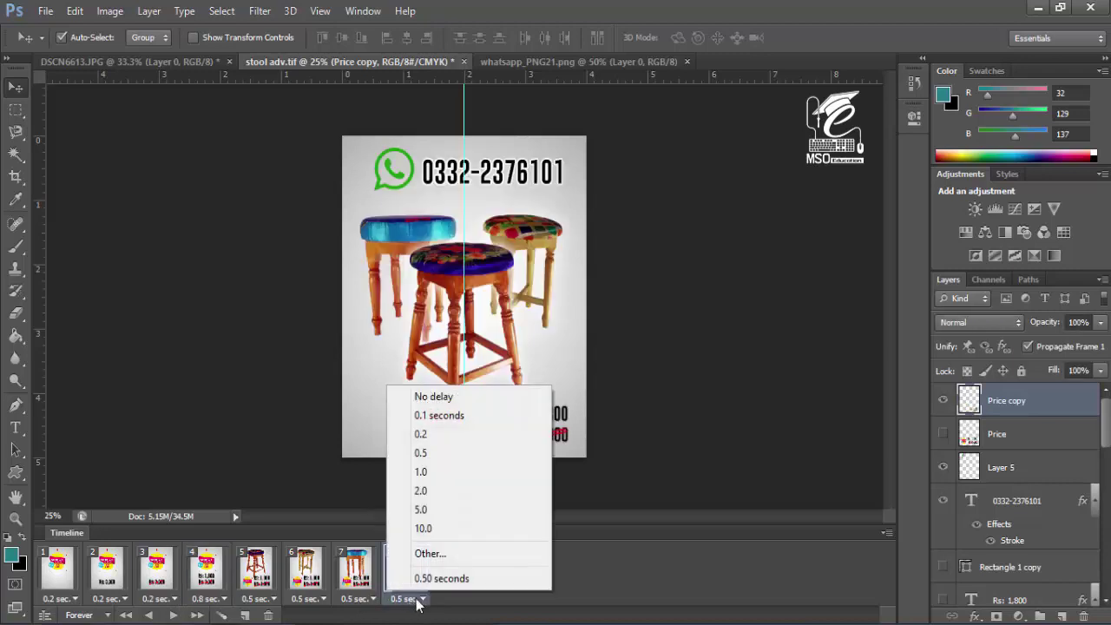
click(435, 494)
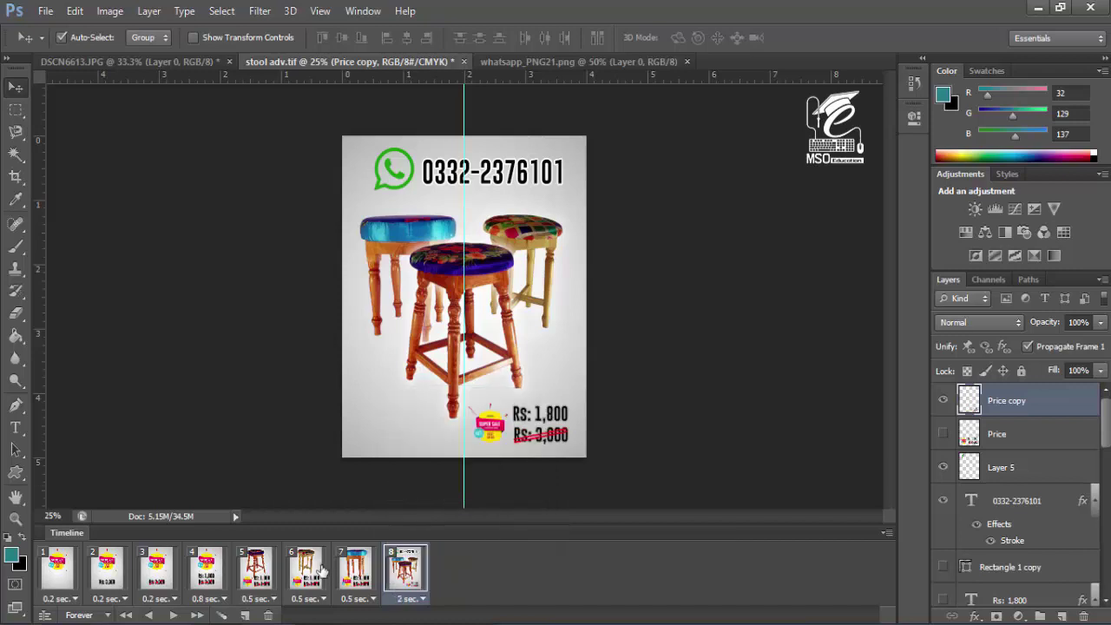
click(173, 614)
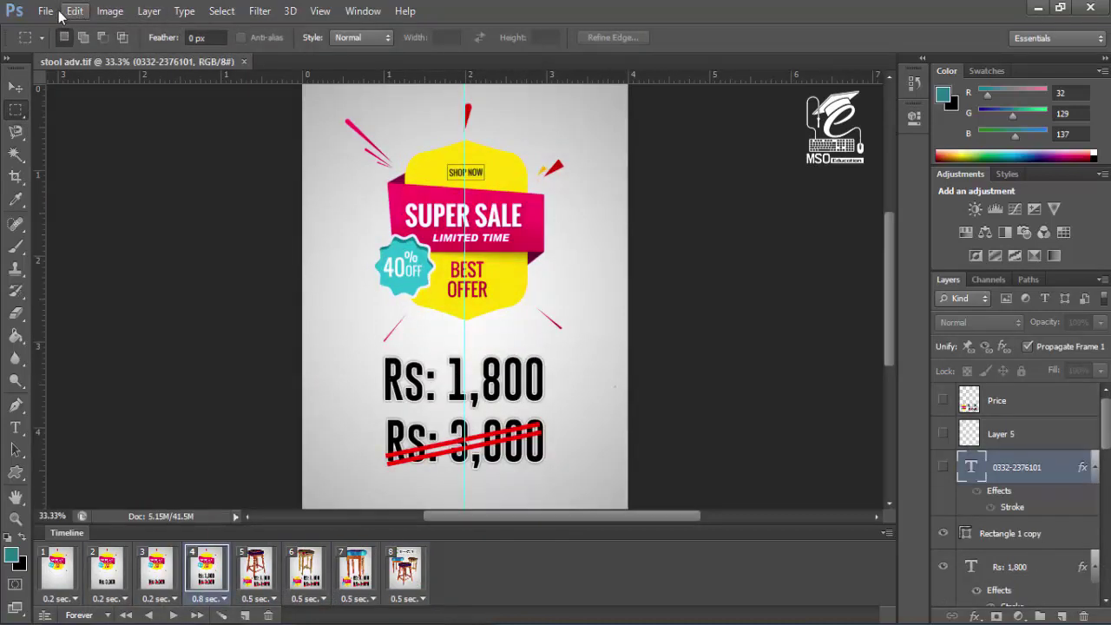
Open Save for Web and examine the sale badge and price text in the optimized preview
click(45, 11)
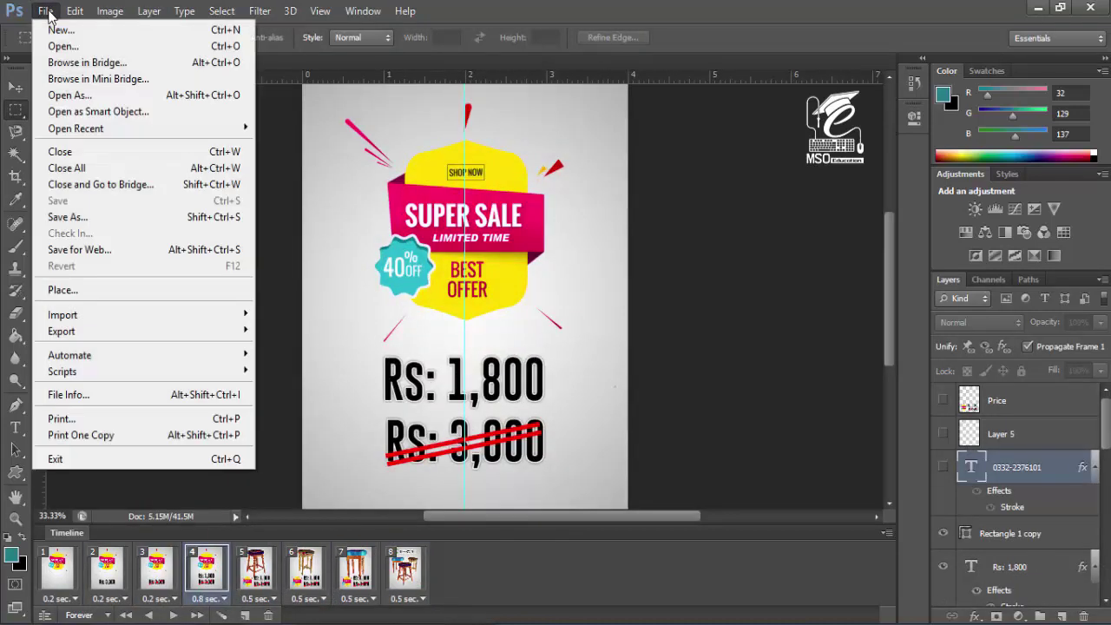
click(87, 249)
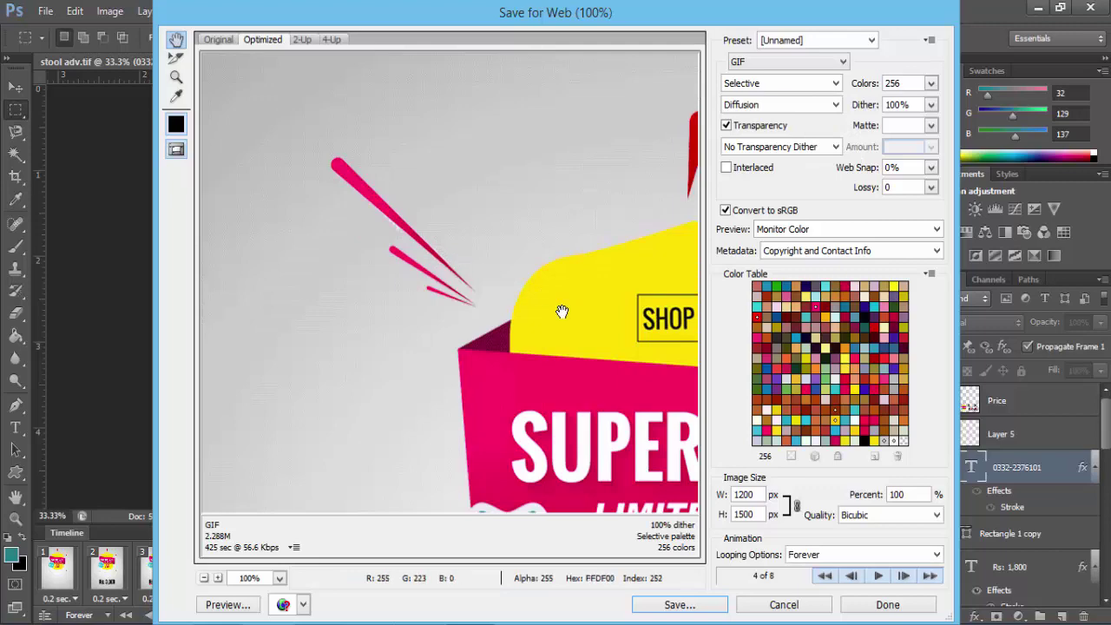
drag(569, 316, 375, 185)
drag(474, 310, 481, 99)
drag(515, 297, 454, 103)
drag(497, 330, 416, 113)
drag(510, 274, 565, 407)
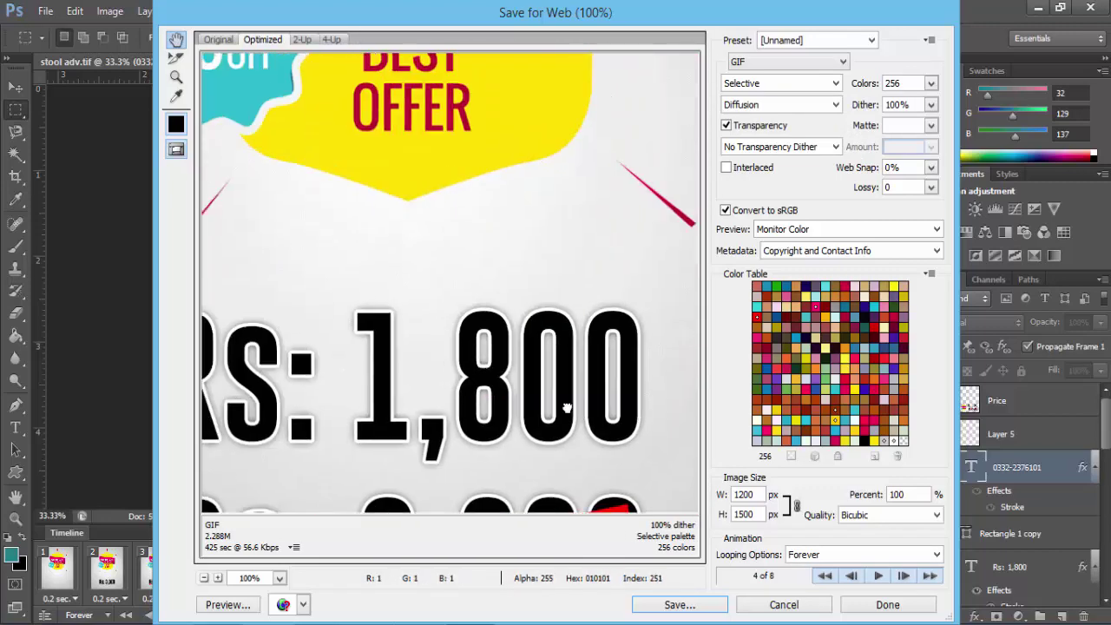
drag(464, 242, 532, 376)
drag(478, 267, 499, 343)
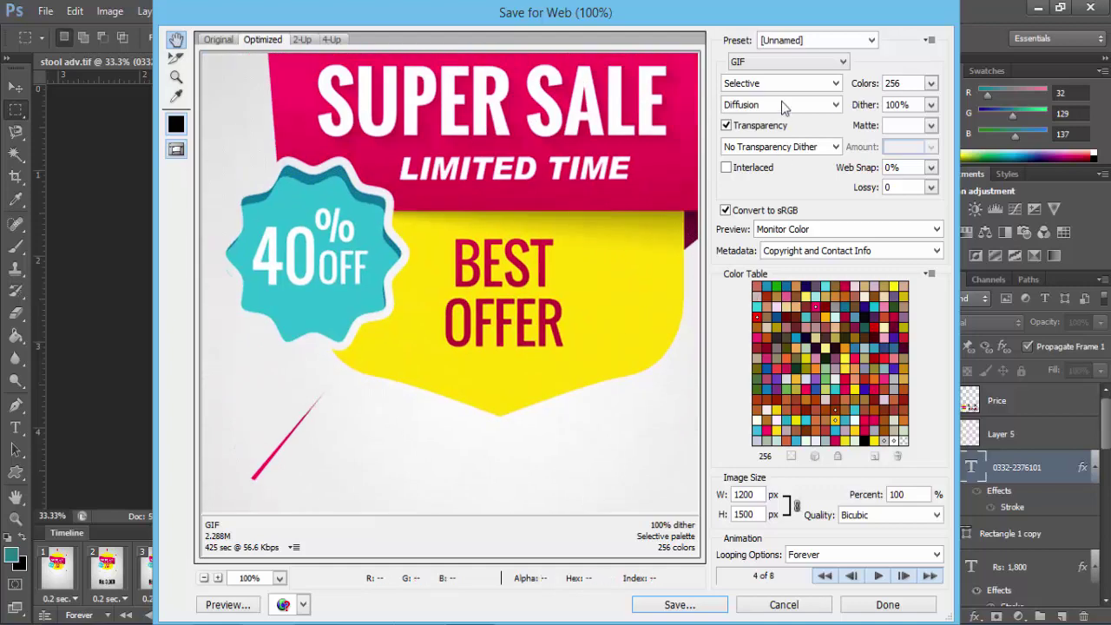
Keep GIF as the export format with Bicubic quality and the looping option set to Forever
click(779, 62)
click(758, 80)
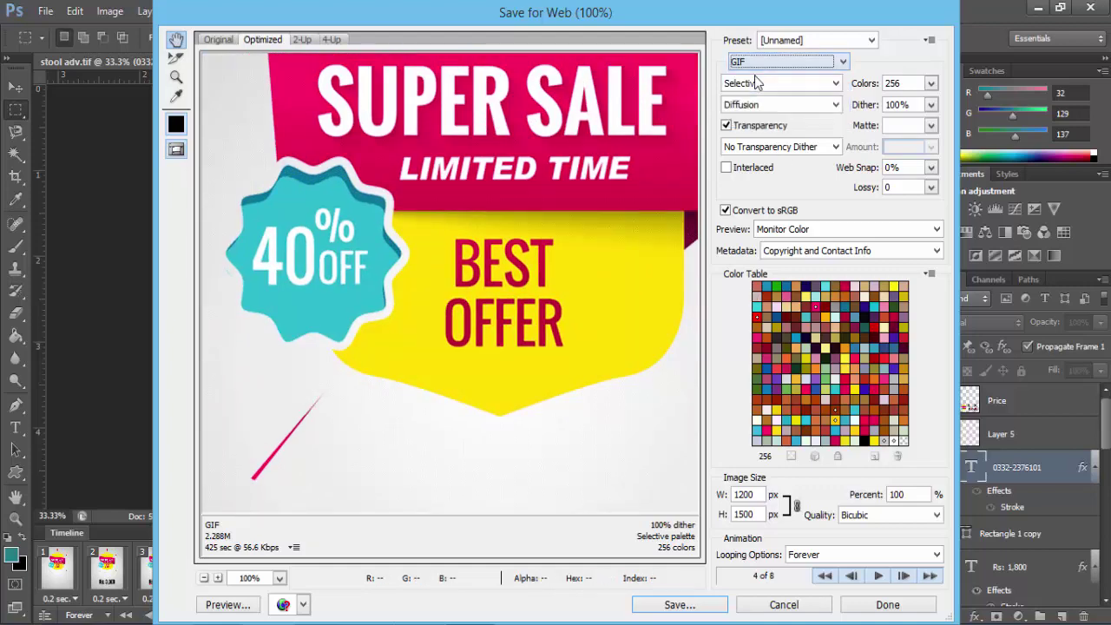
click(886, 515)
click(885, 561)
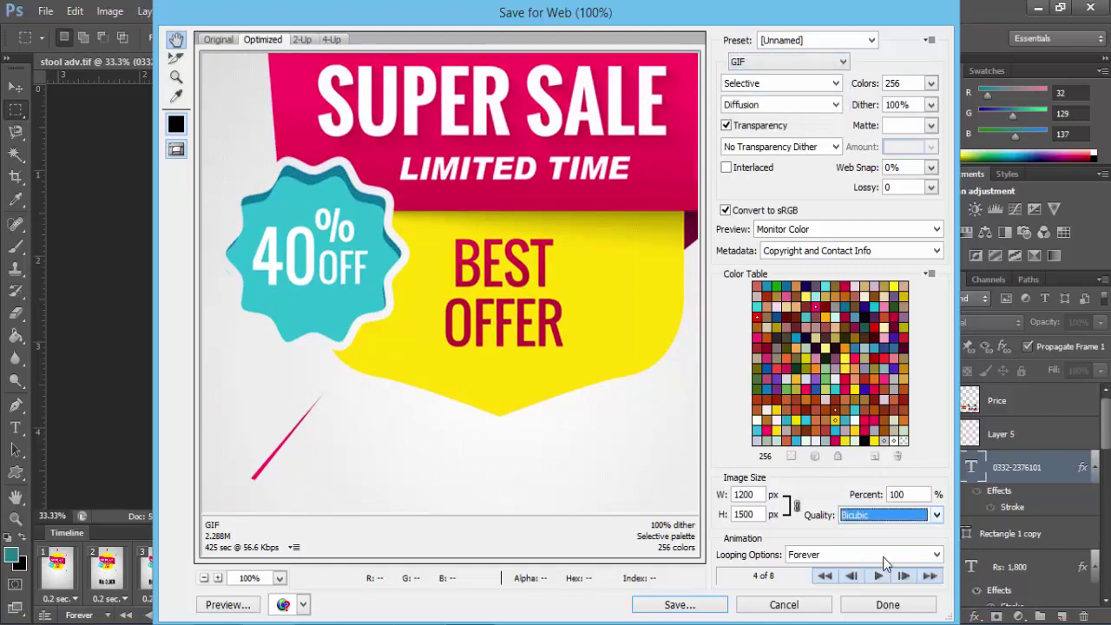
Save the optimized animation to the Desktop as stool-adv, using the Images Only format and Other settings
click(676, 605)
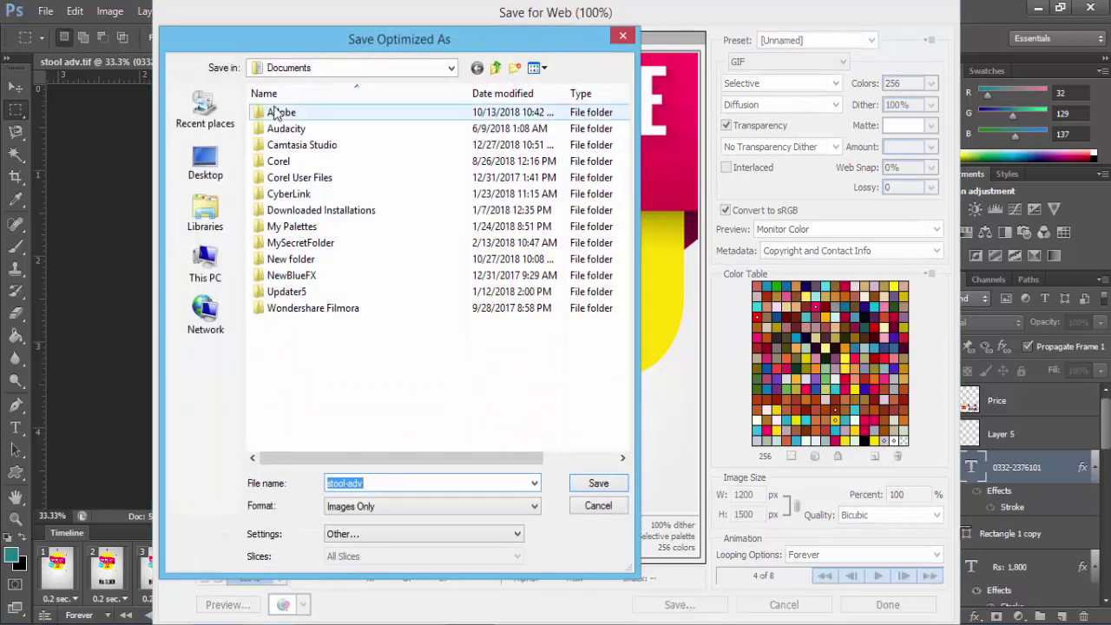
click(209, 165)
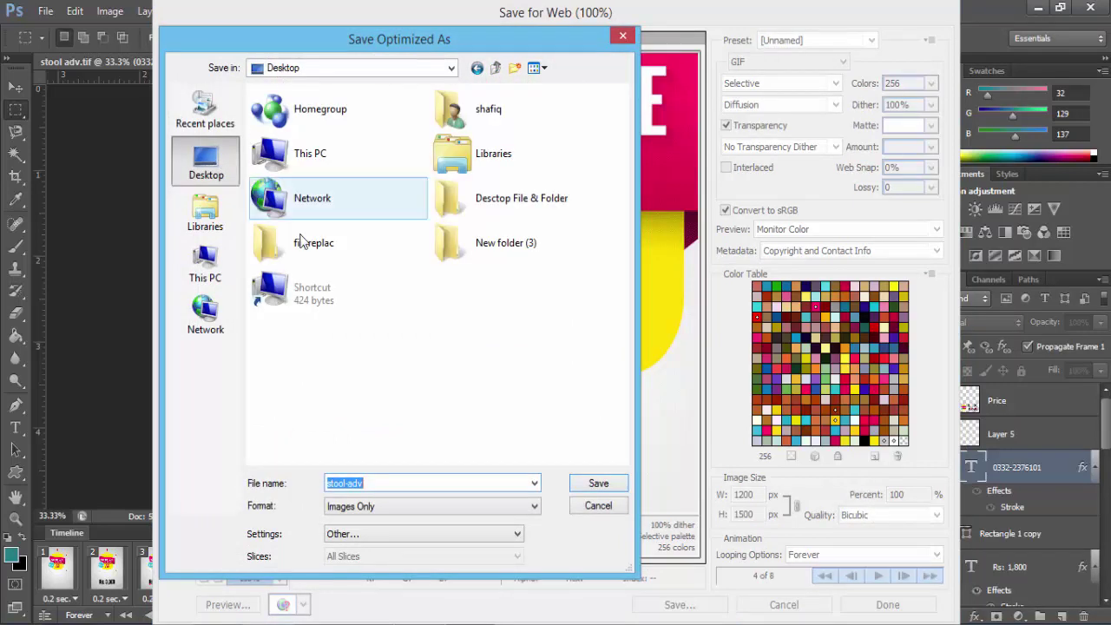
click(377, 486)
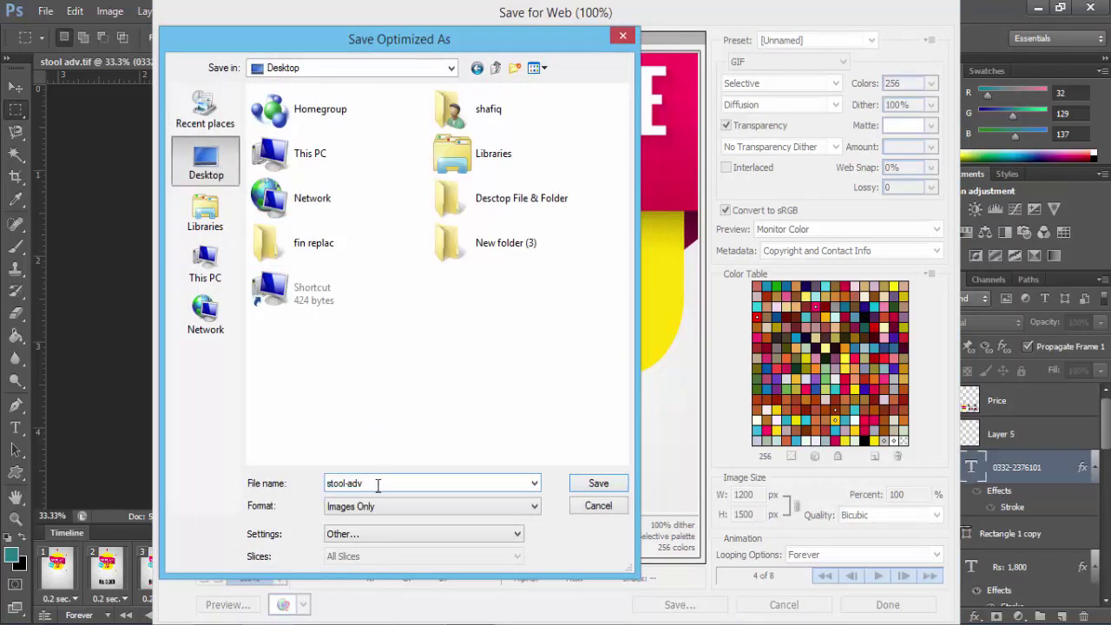
click(424, 509)
click(424, 513)
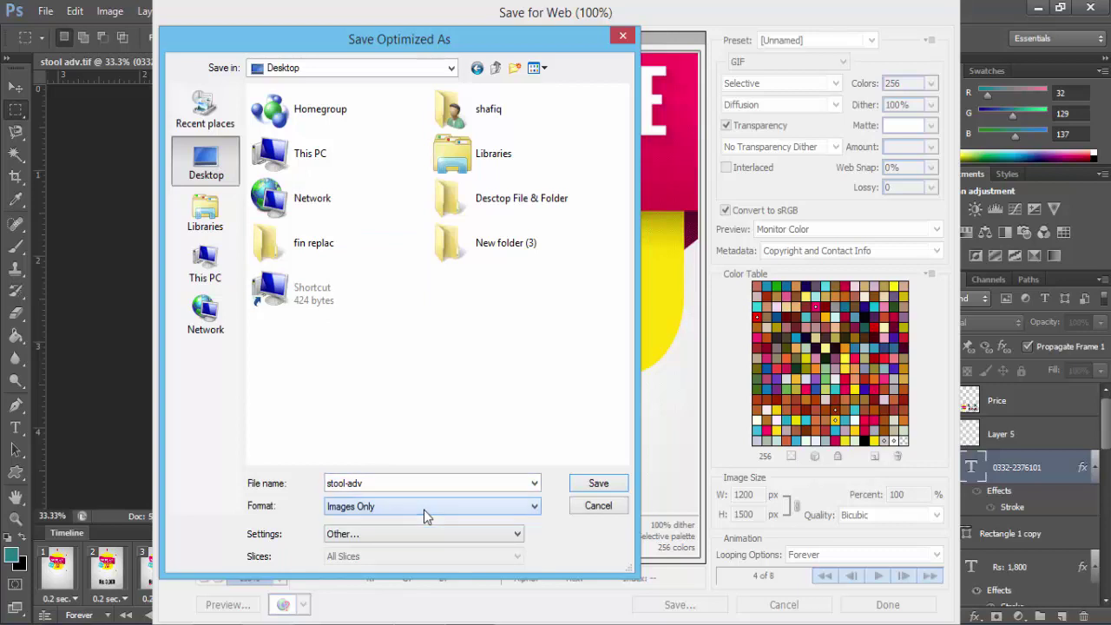
click(414, 531)
click(413, 531)
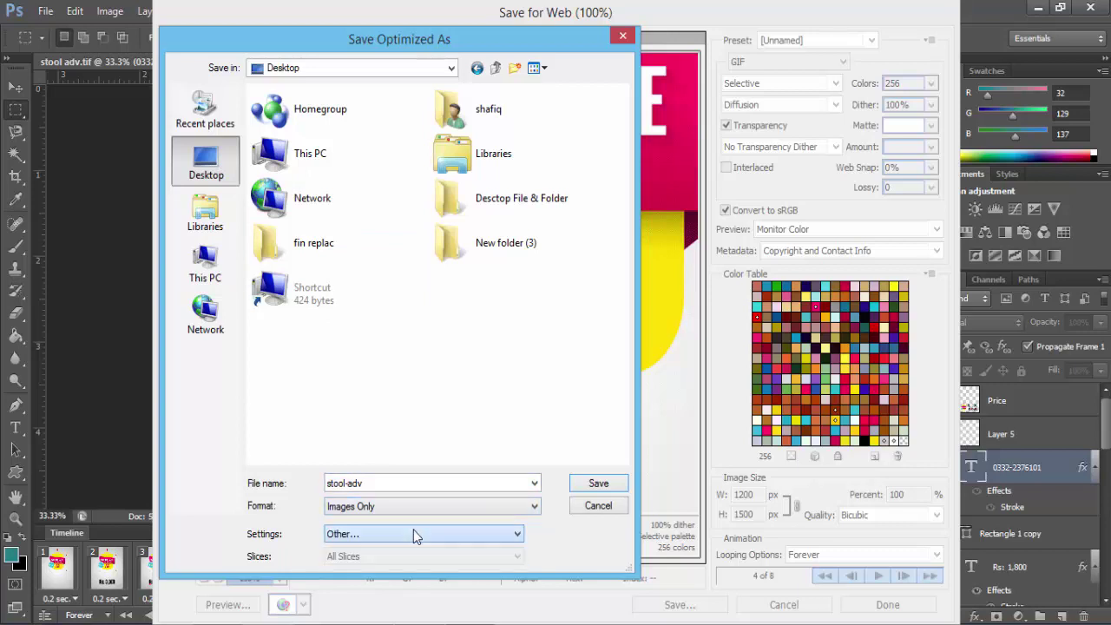
click(596, 488)
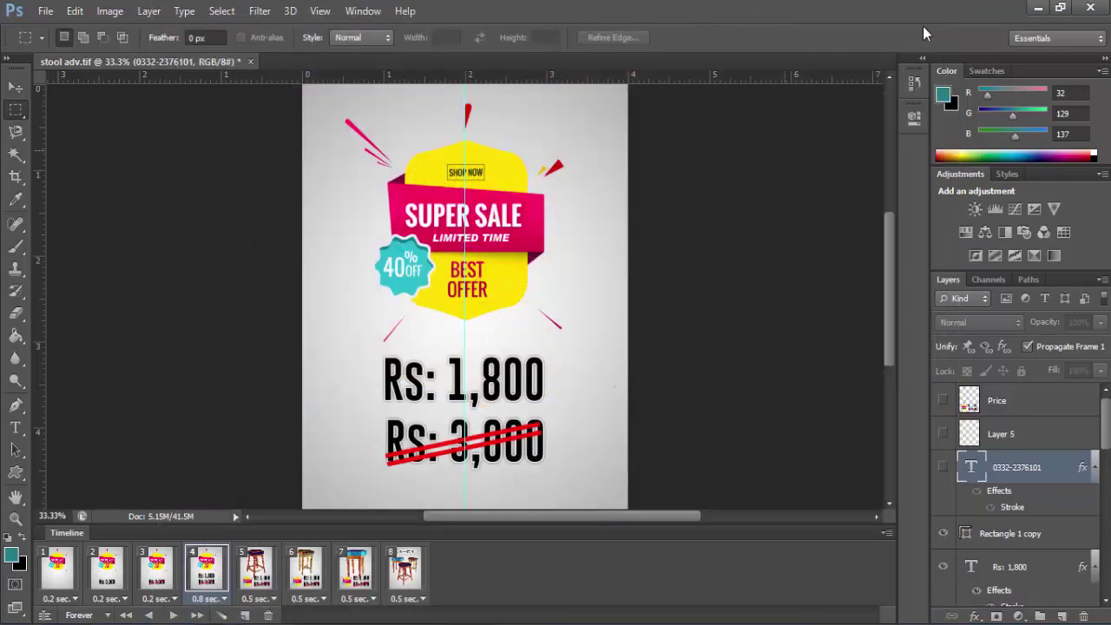
Open the exported stool-adv file from the desktop in Windows Photo Viewer, close it, and load stool-adv.gif in a Chrome tab
click(1037, 8)
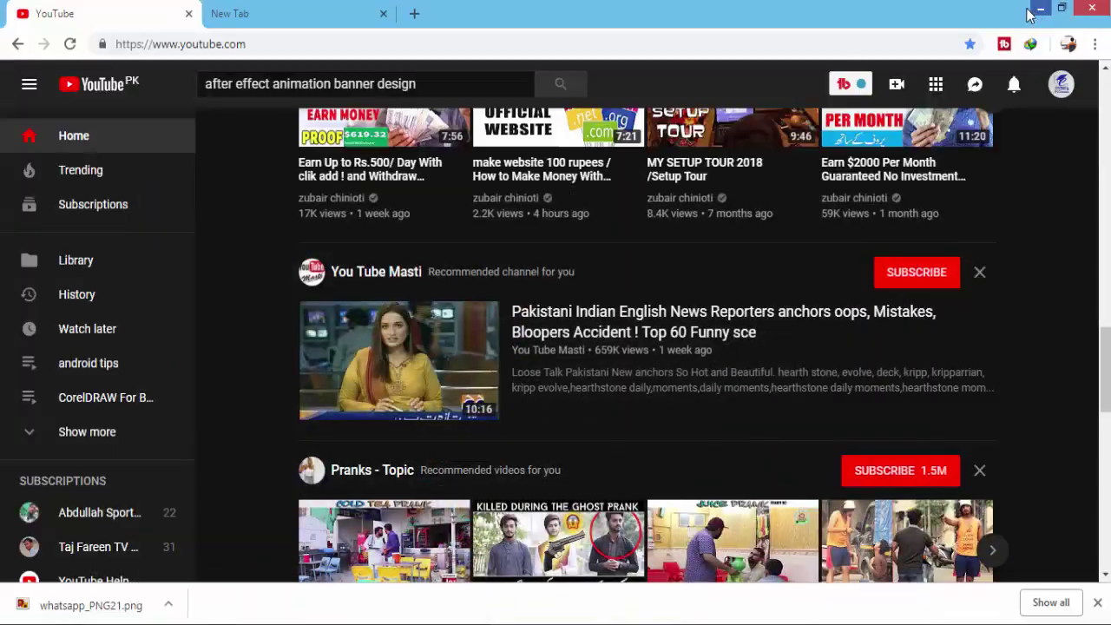
click(1037, 9)
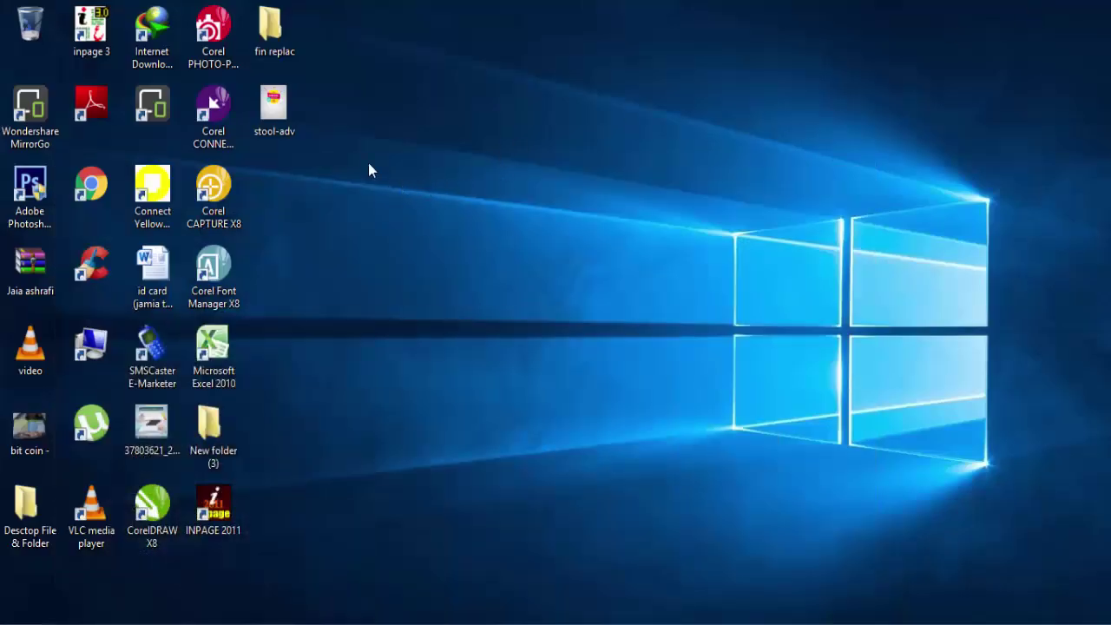
click(285, 129)
double_click(285, 128)
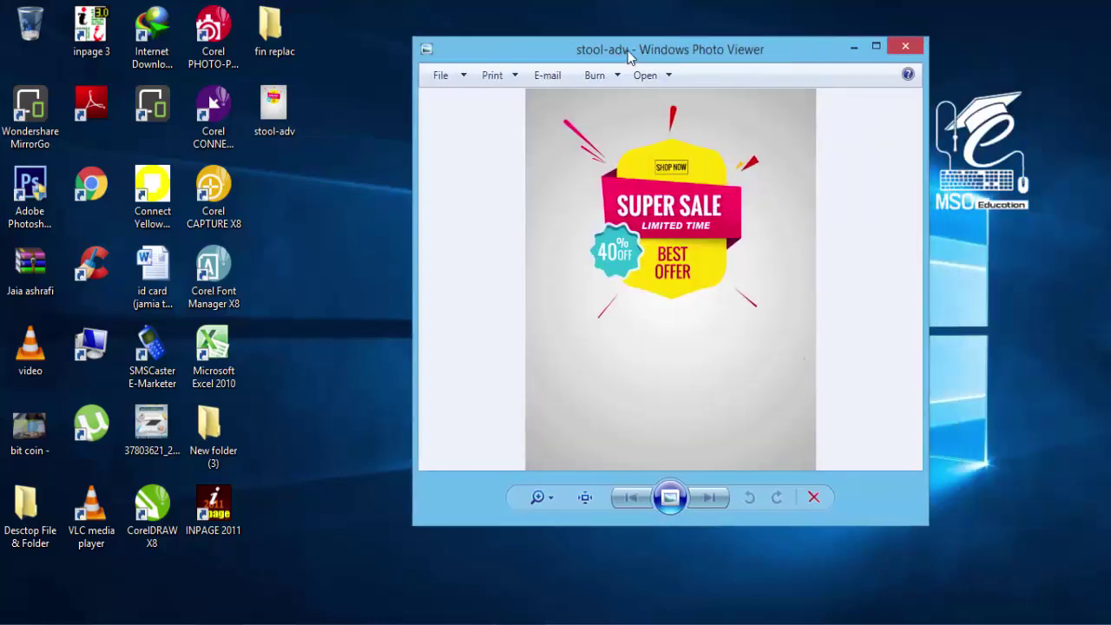
click(906, 44)
drag(280, 112, 302, 12)
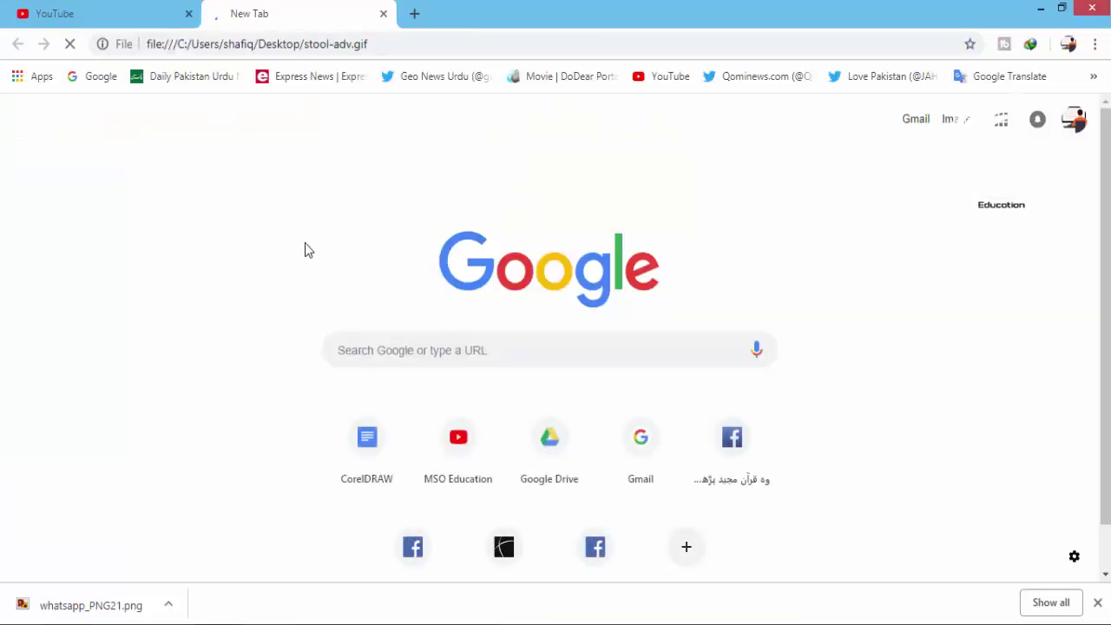